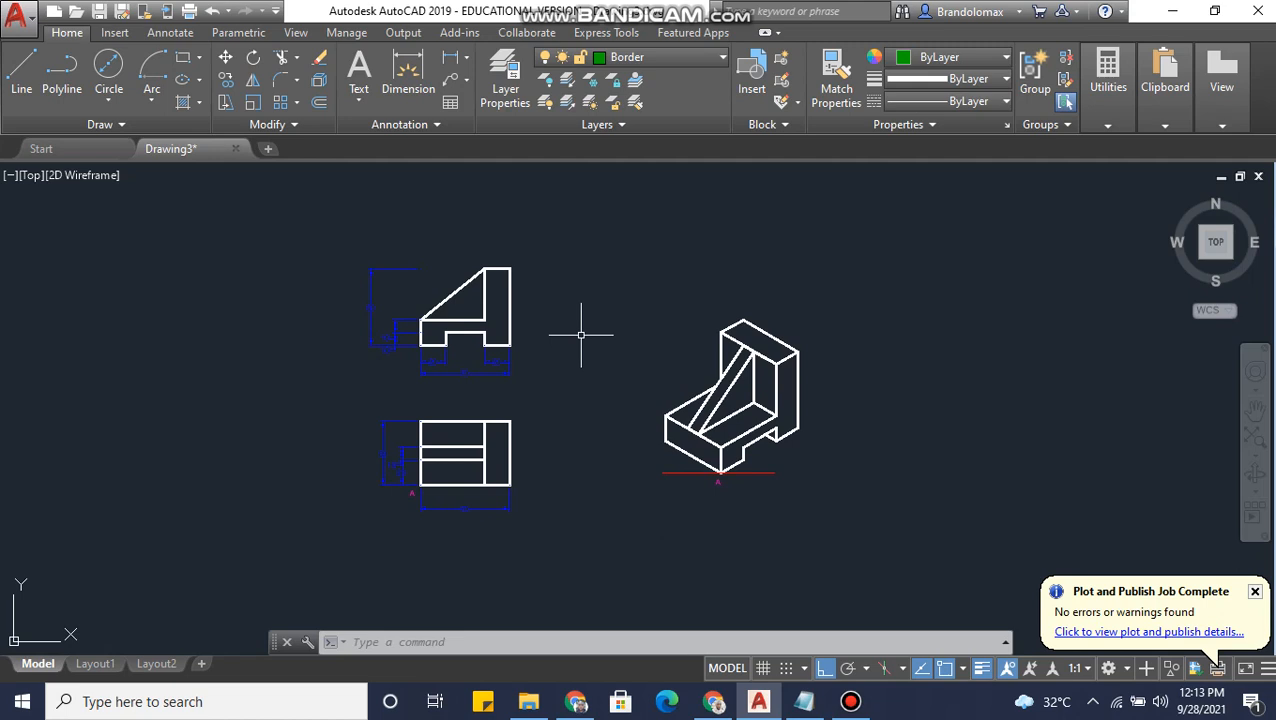
pyautogui.click(676, 62)
pyautogui.click(640, 103)
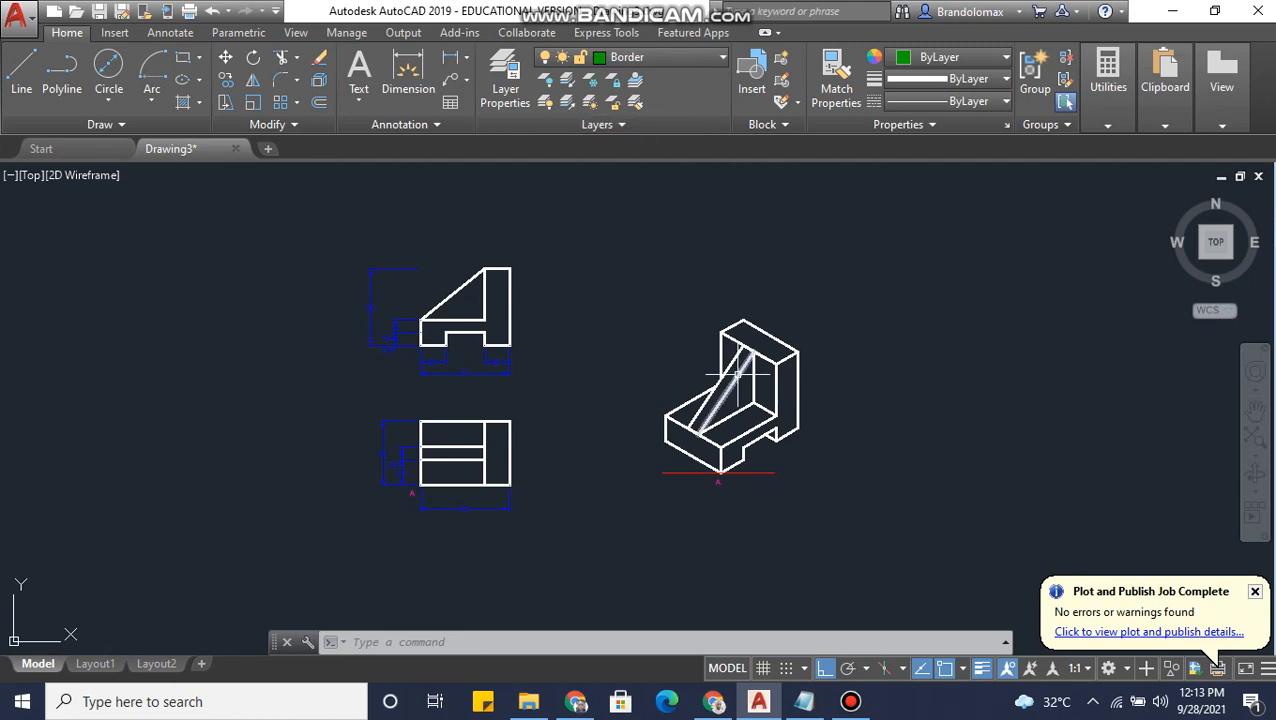
pyautogui.scroll(2, 413, 364)
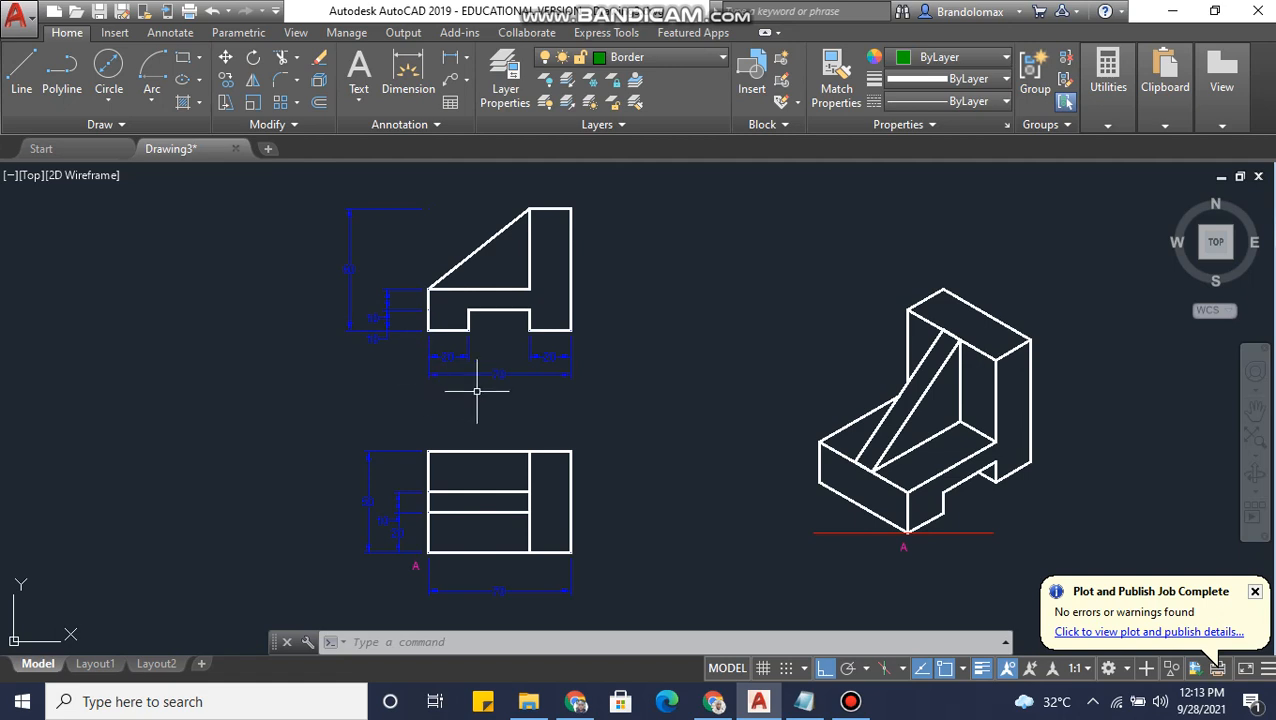
pyautogui.scroll(-2, 585, 390)
pyautogui.moveTo(596, 391); pyautogui.dragTo(592, 390, button='middle')
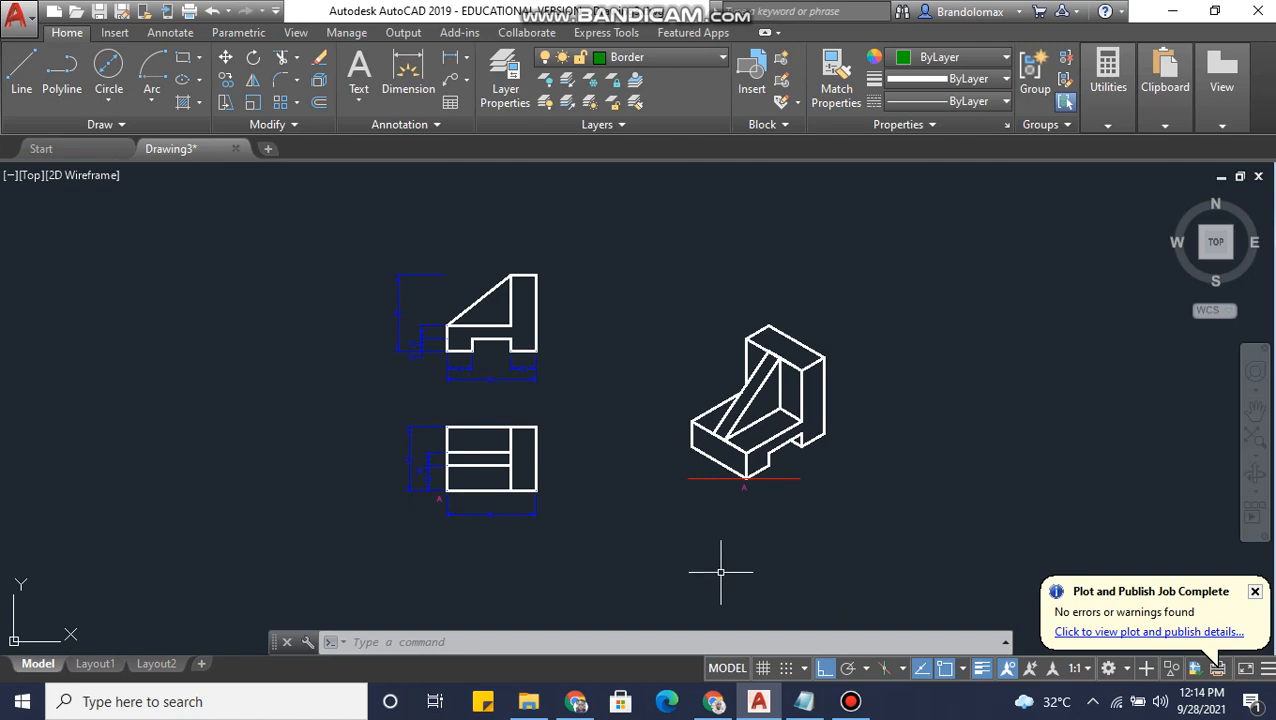
# - Switch to Calculator, convert 17 inches to millimetres, and return to the AutoCAD drawing
pyautogui.click(255, 694)
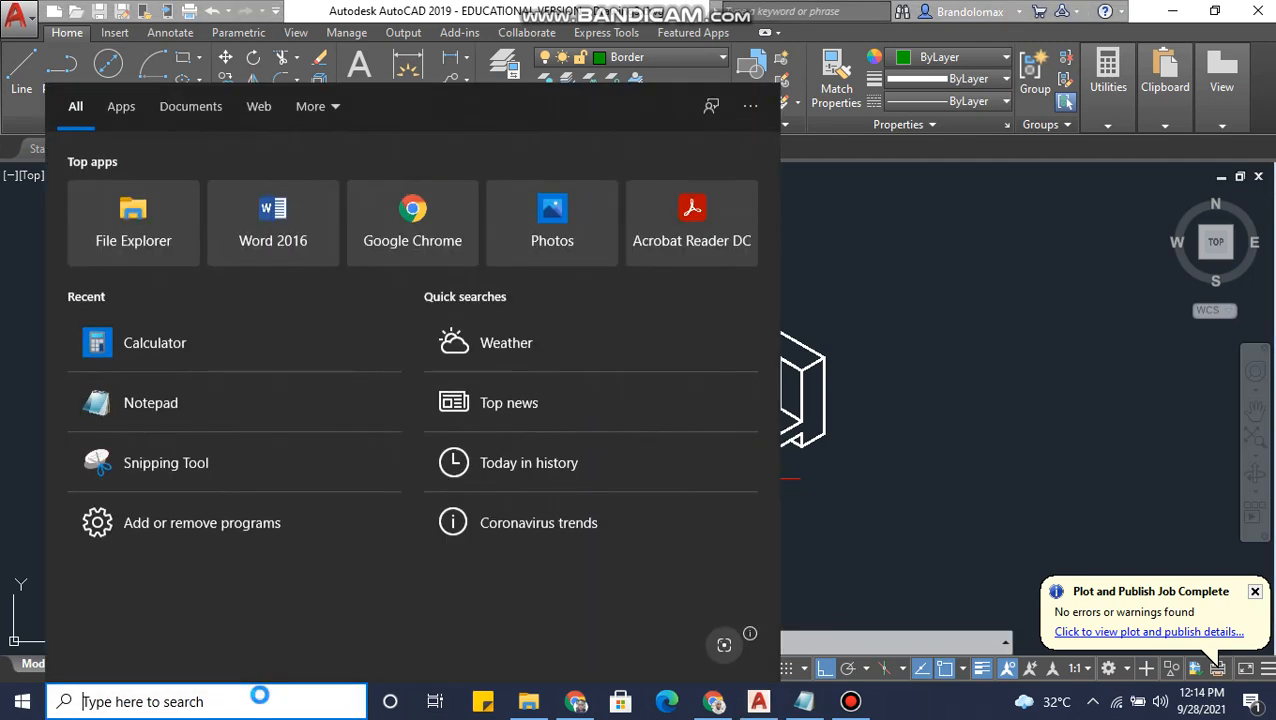
pyautogui.click(254, 356)
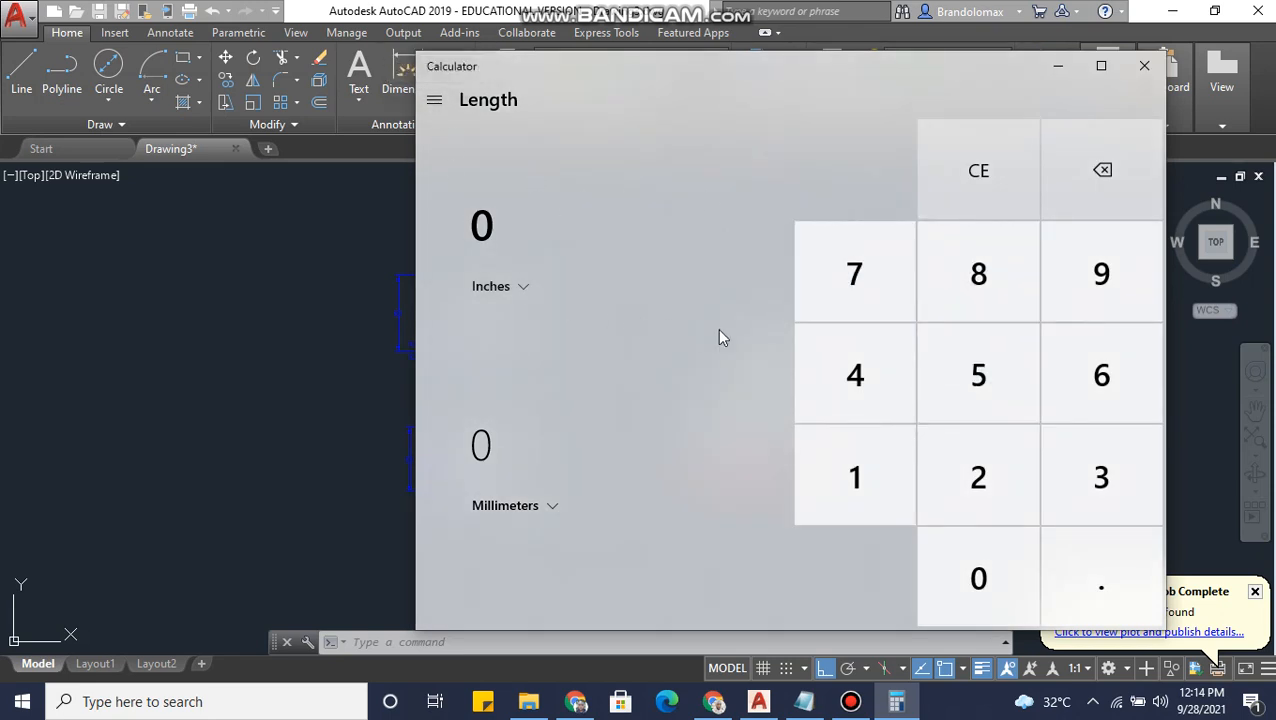
pyautogui.click(840, 466)
pyautogui.click(847, 278)
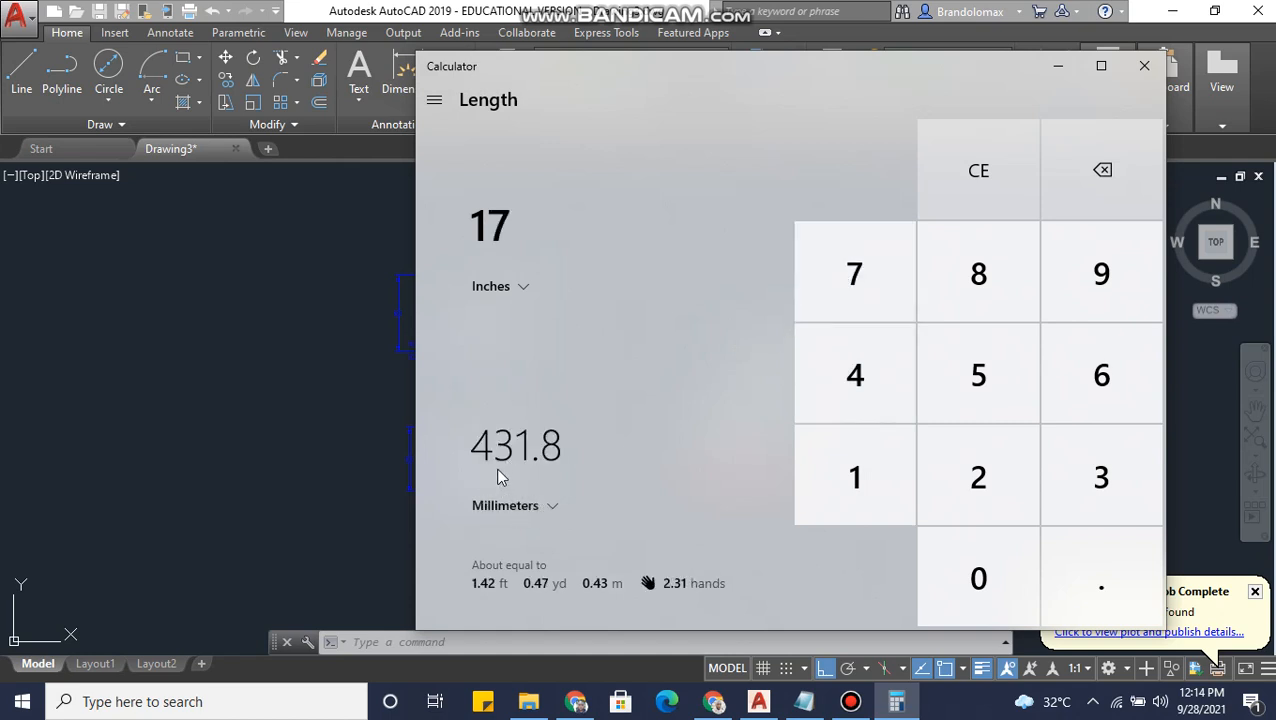
pyautogui.click(1057, 67)
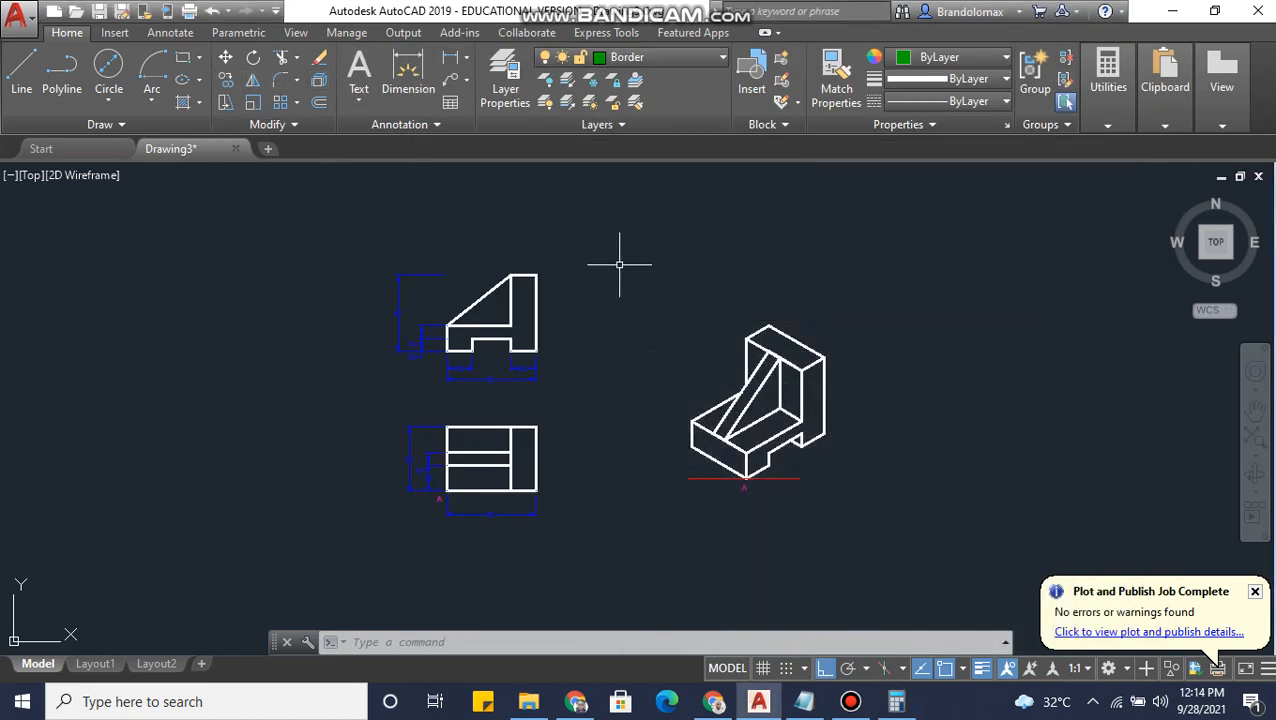
# - Make Text the current layer and start a multiline text note reading "421.8mm" above and to the right of the isometric view
pyautogui.click(651, 60)
pyautogui.click(629, 283)
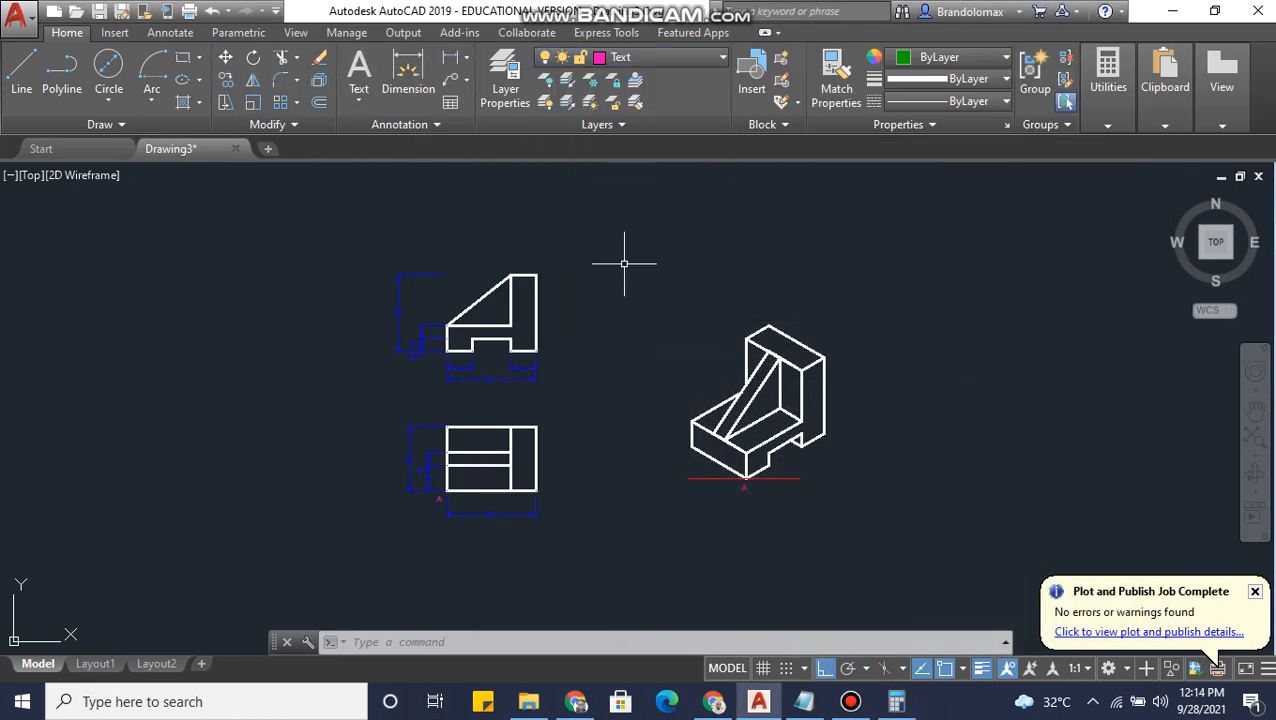
pyautogui.click(358, 72)
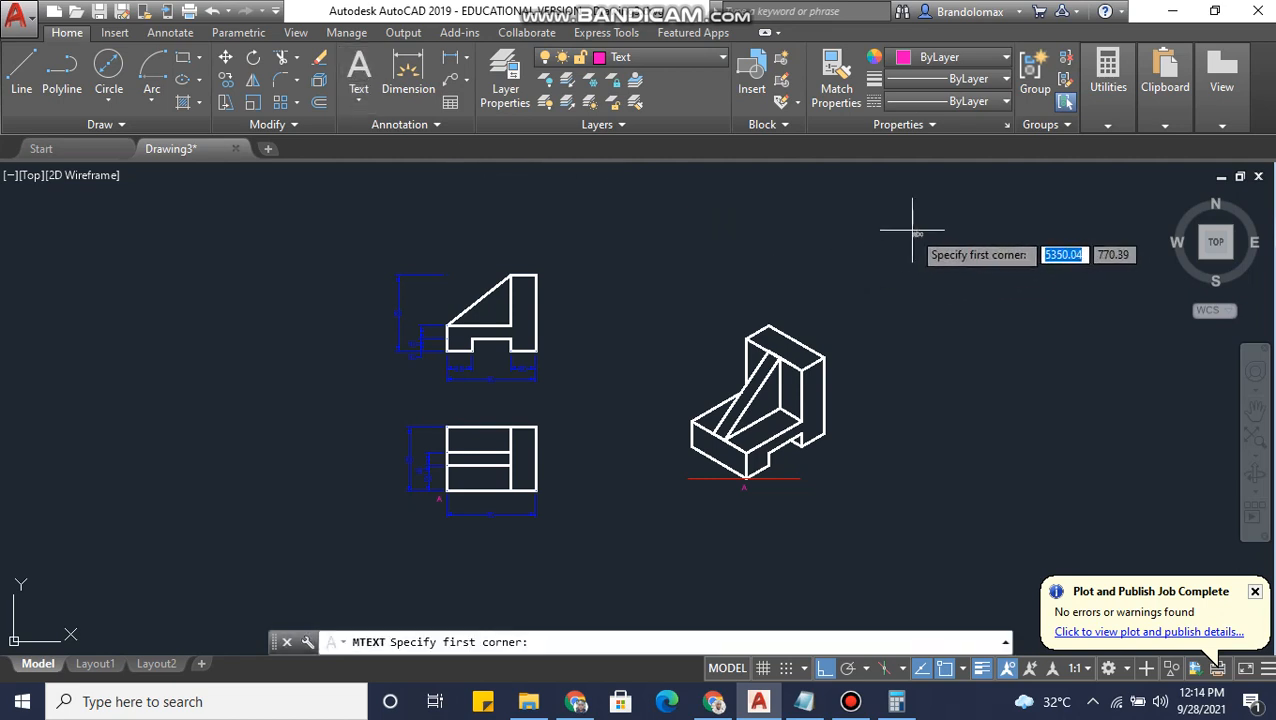
pyautogui.click(907, 224)
pyautogui.click(972, 262)
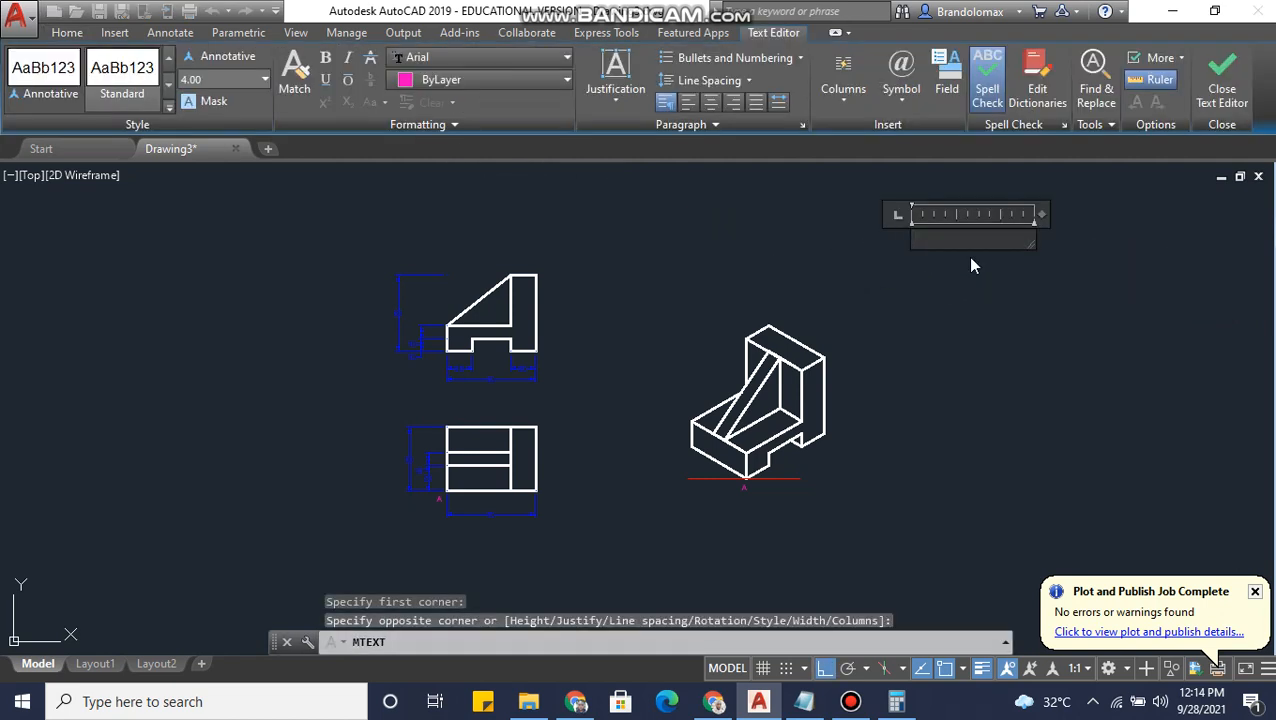
pyautogui.write('421.8mm')
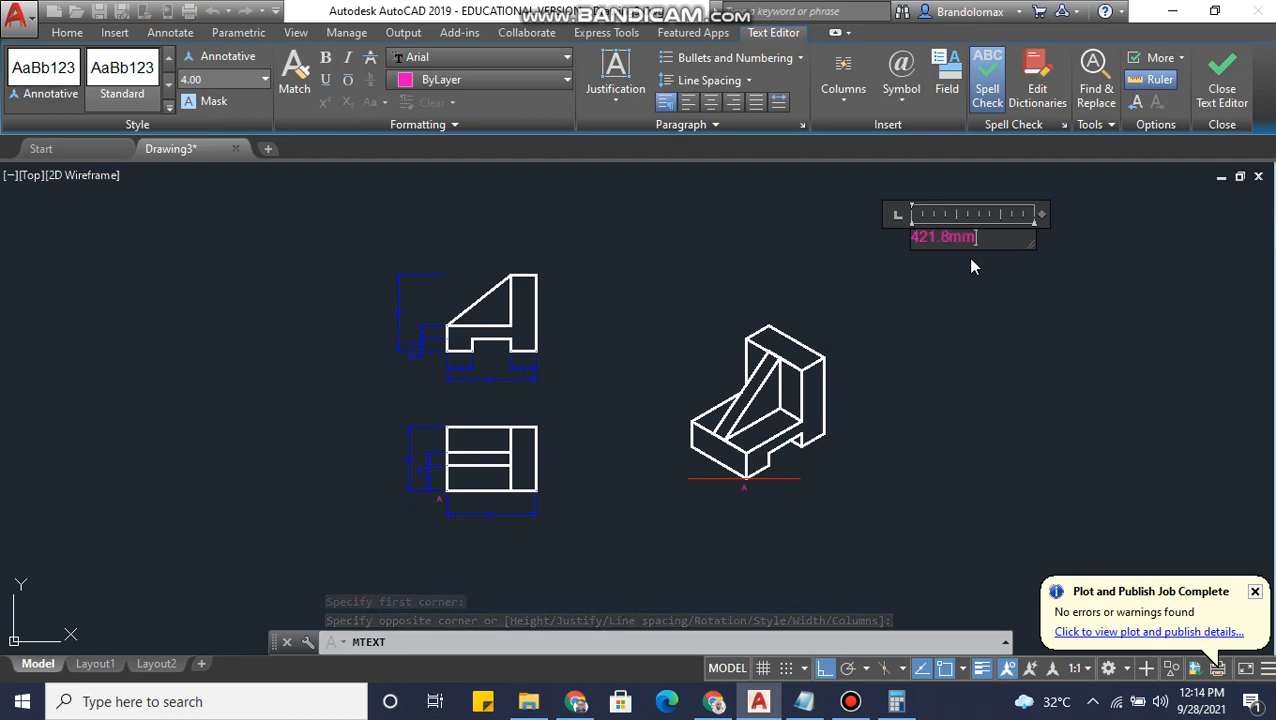
# - Switch to Calculator, convert 11 inches to millimetres, and return to the open text note in AutoCAD
pyautogui.click(886, 696)
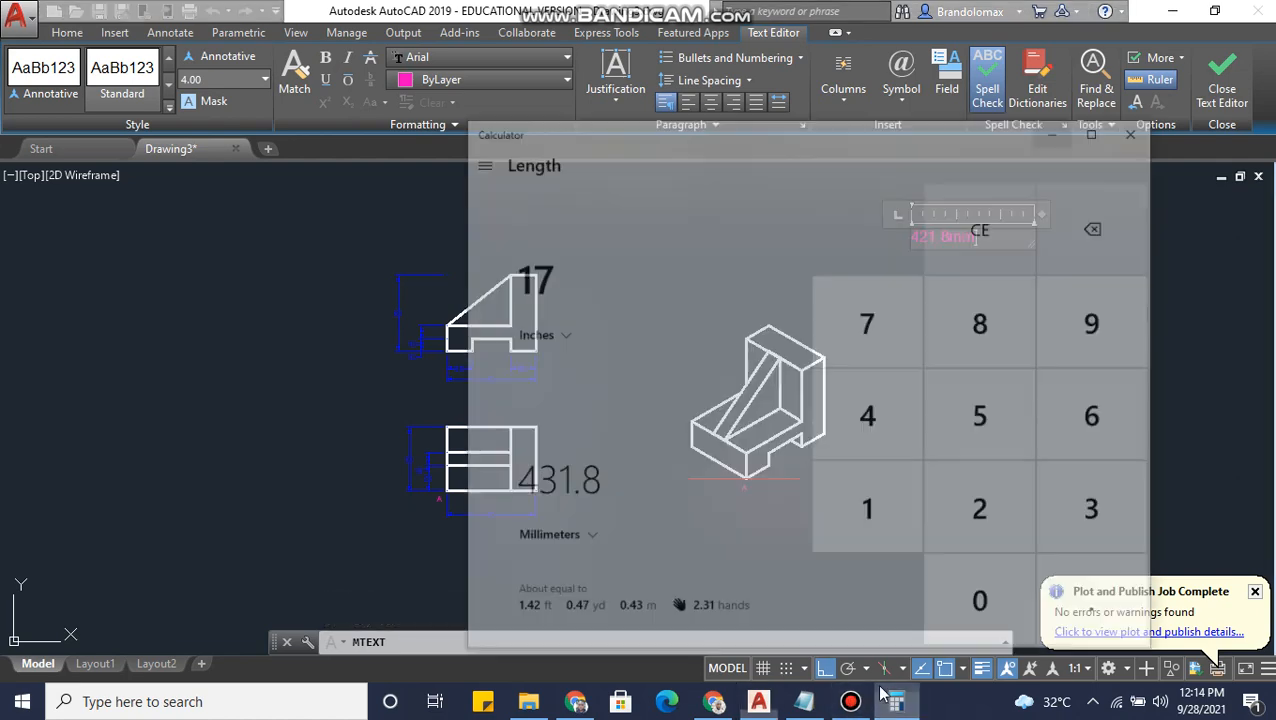
pyautogui.click(855, 476)
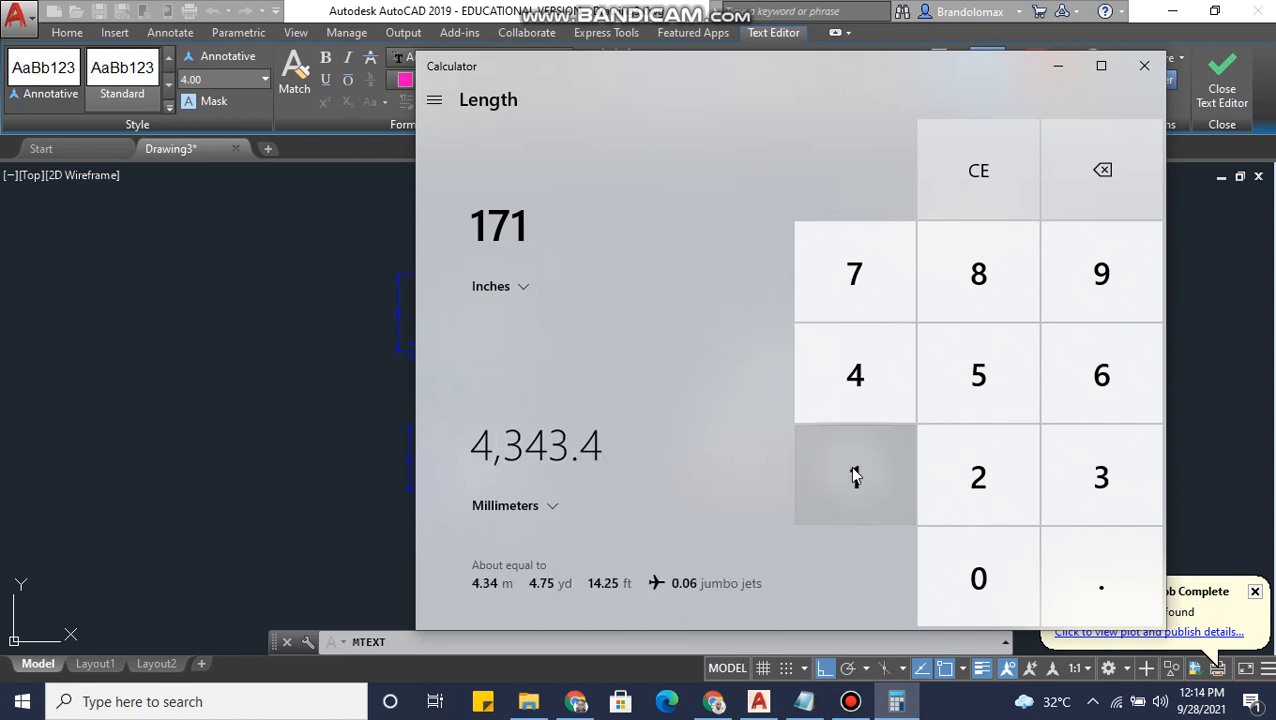
pyautogui.click(1078, 183)
pyautogui.click(1078, 183)
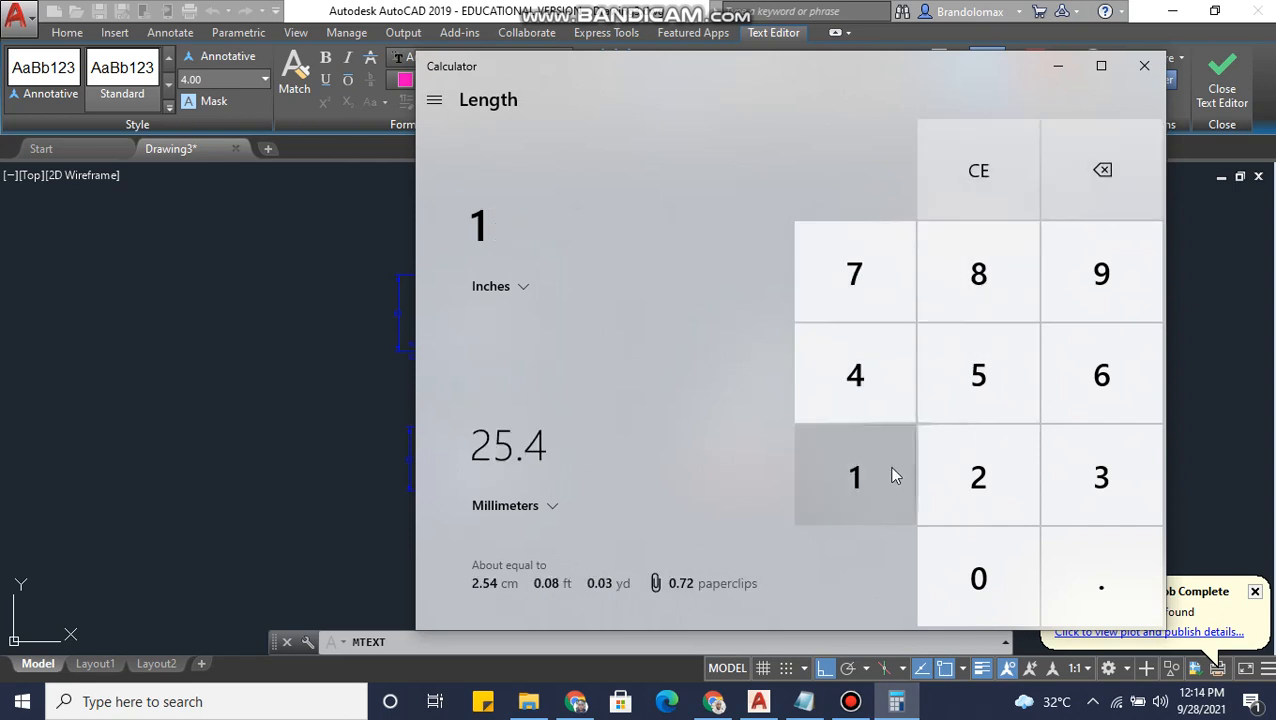
pyautogui.click(890, 475)
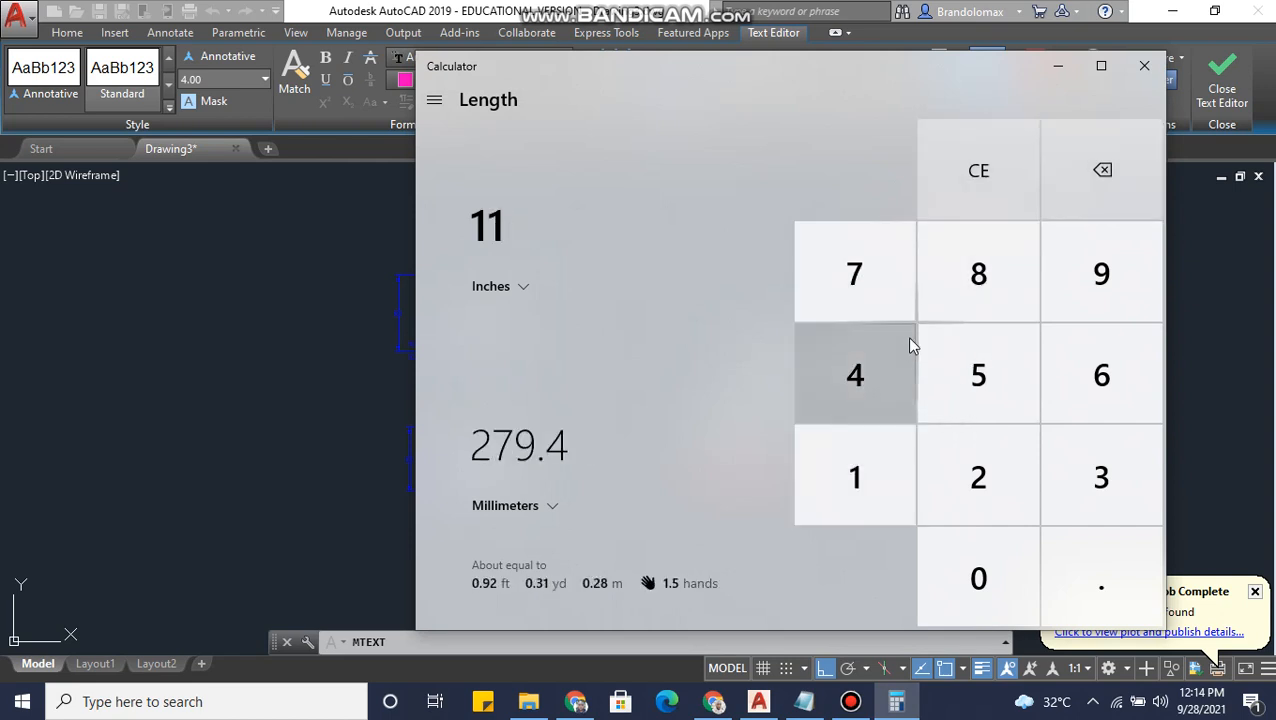
pyautogui.click(1066, 77)
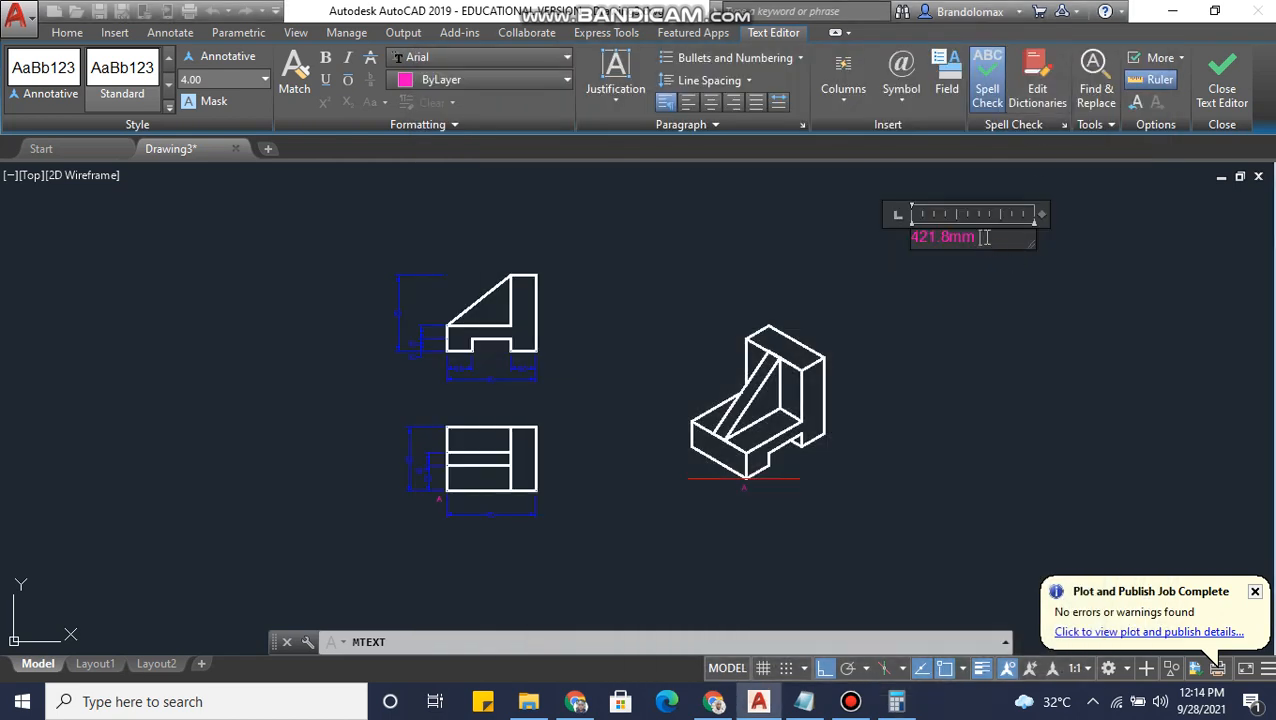
# - Add "279.4" after 421.8mm in the text note and finish editing it
pyautogui.write('279.4')
pyautogui.click(1005, 287)
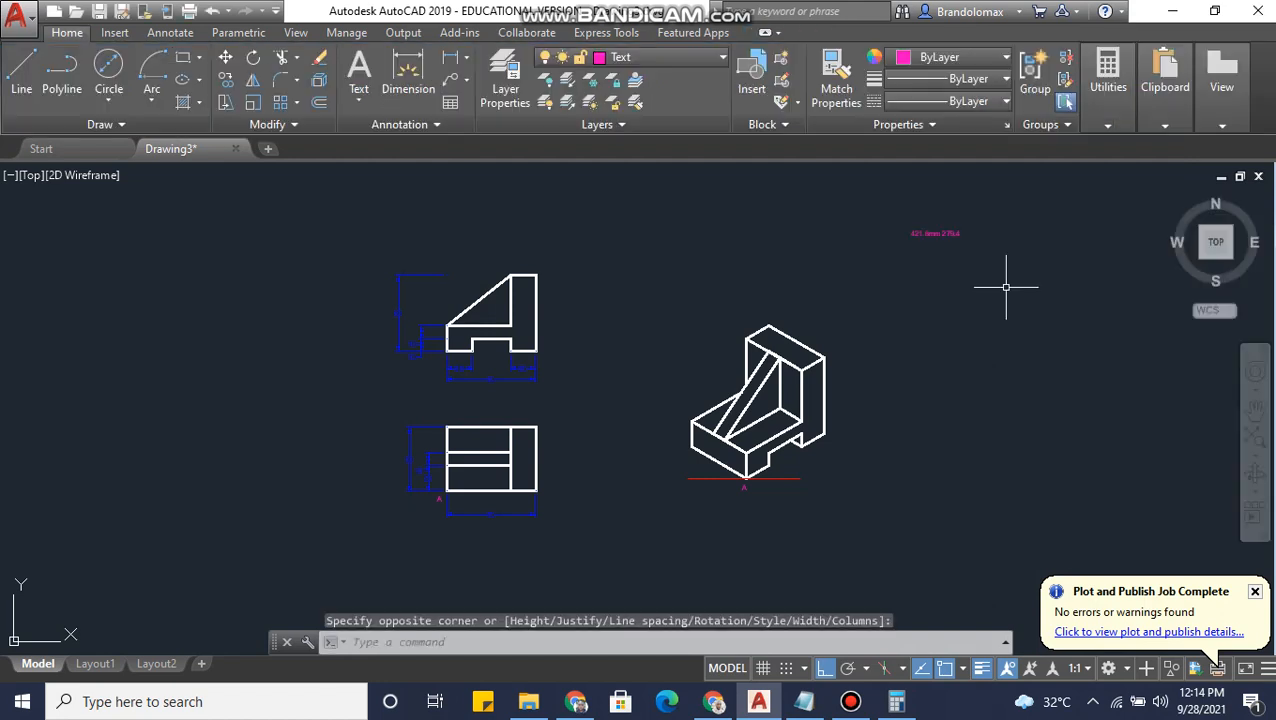
pyautogui.scroll(5, 916, 237)
pyautogui.scroll(-3, 911, 242)
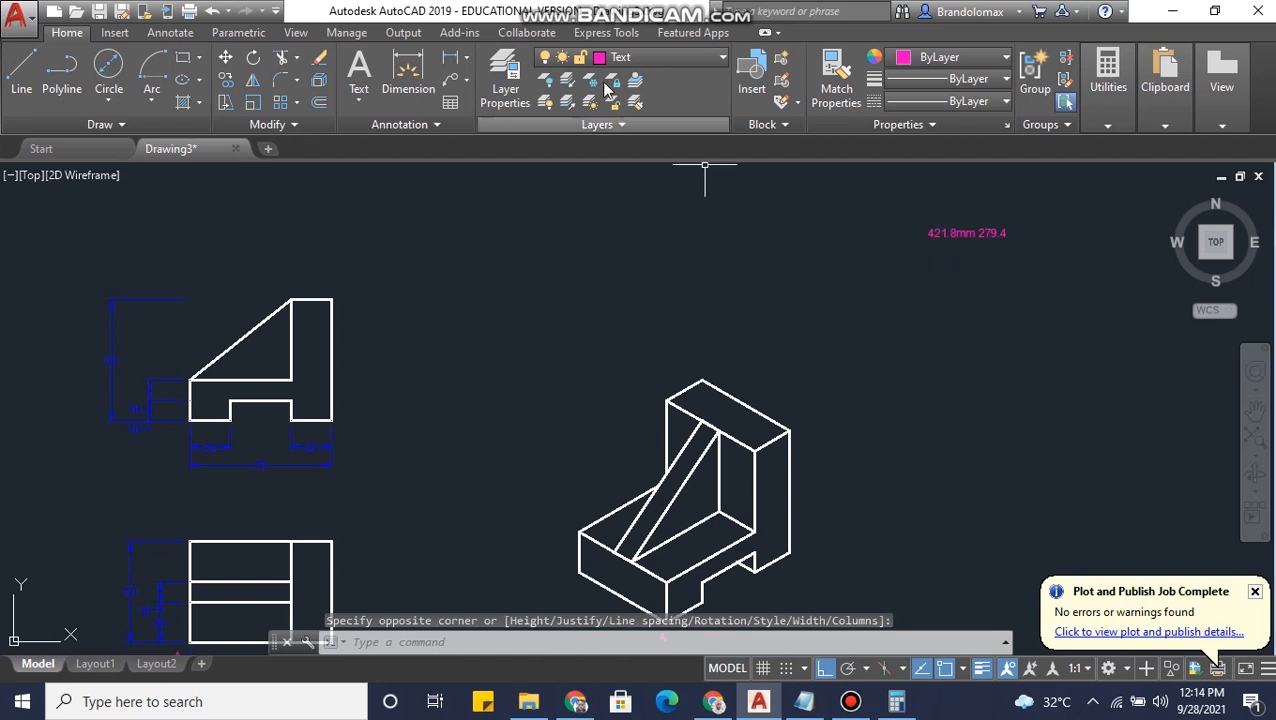
# - Make Border the current layer
pyautogui.click(655, 57)
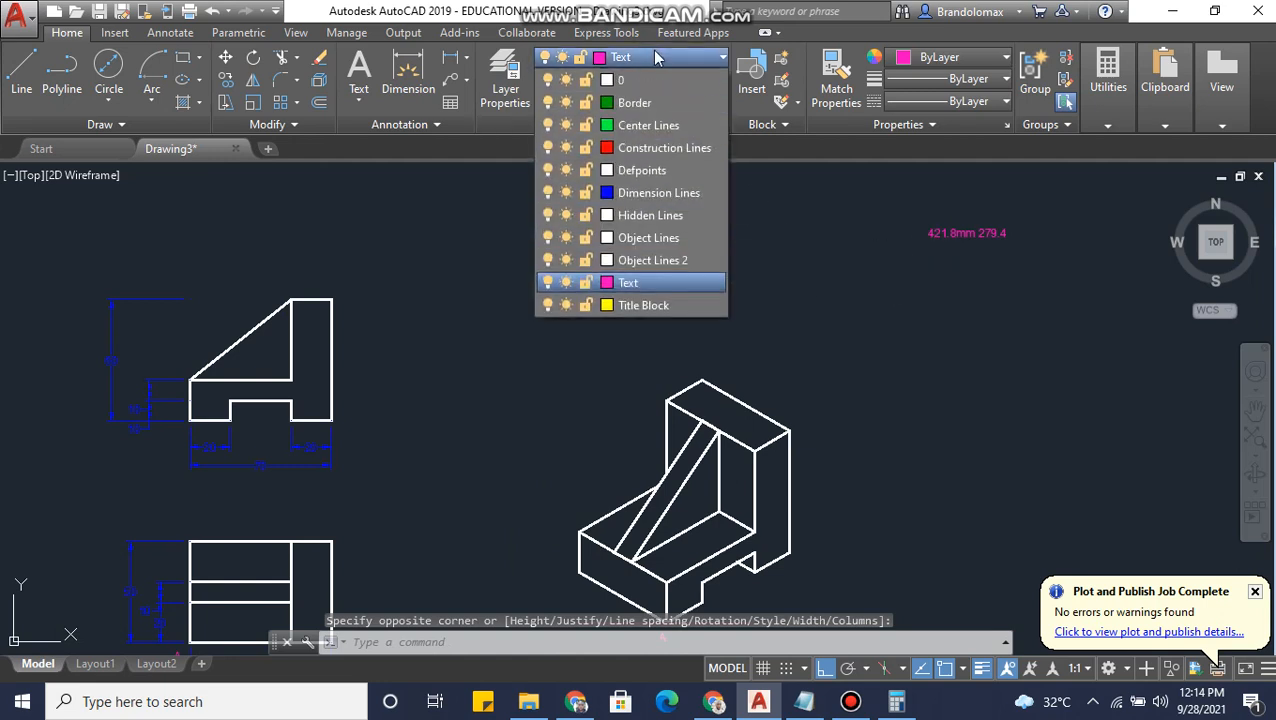
pyautogui.click(645, 108)
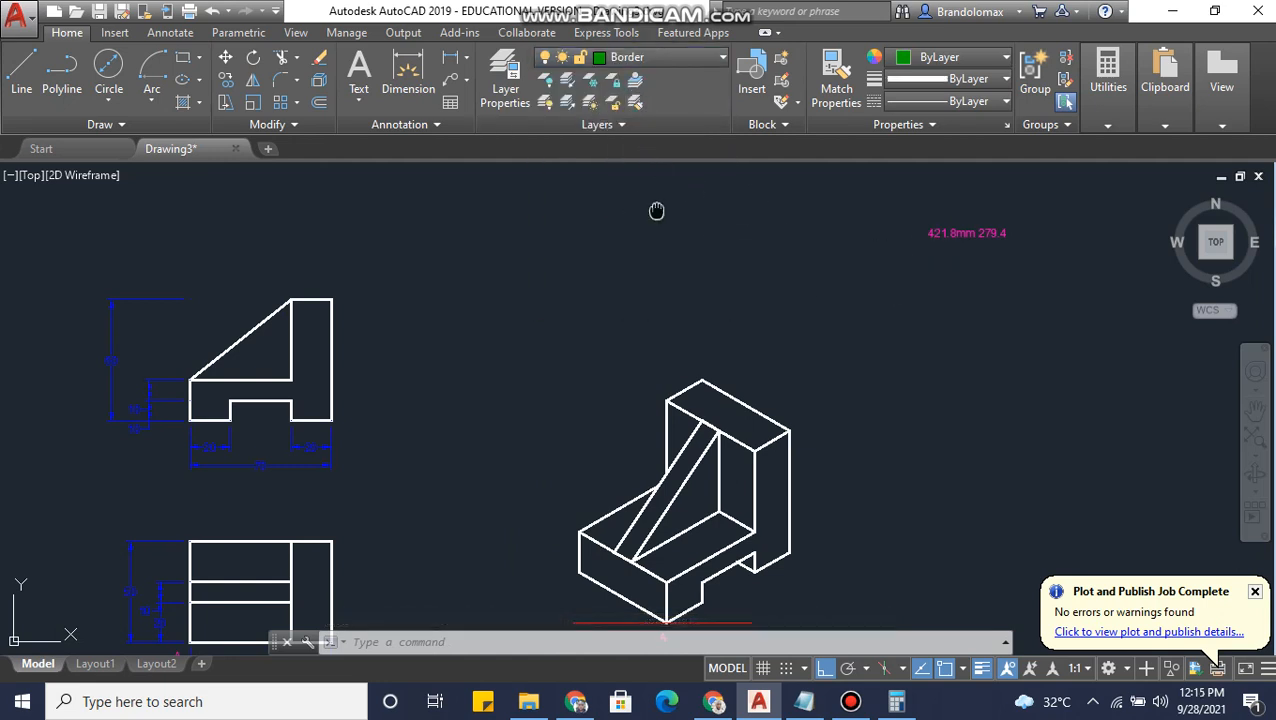
pyautogui.moveTo(658, 208); pyautogui.dragTo(638, 183, button='middle')
pyautogui.scroll(-2, 572, 228)
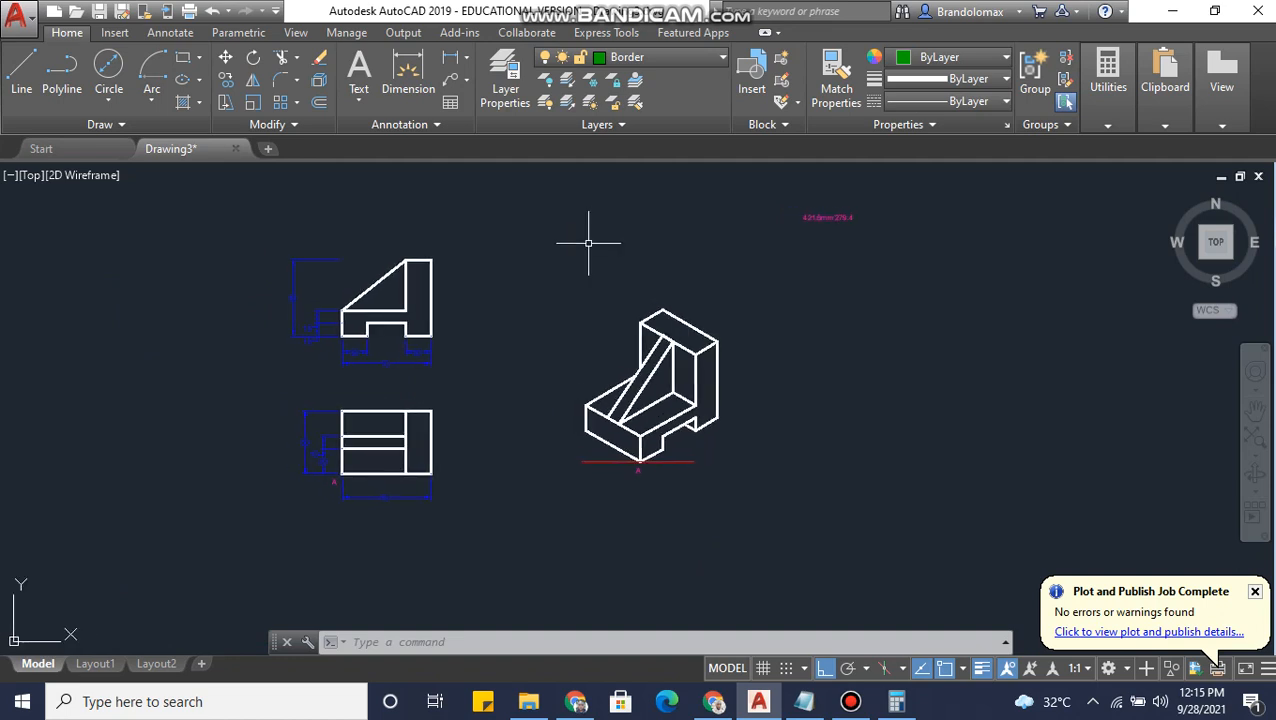
# - Start a polyline above and left of the front view and draw the border's horizontal top edge 421.8 mm to the right
pyautogui.click(70, 93)
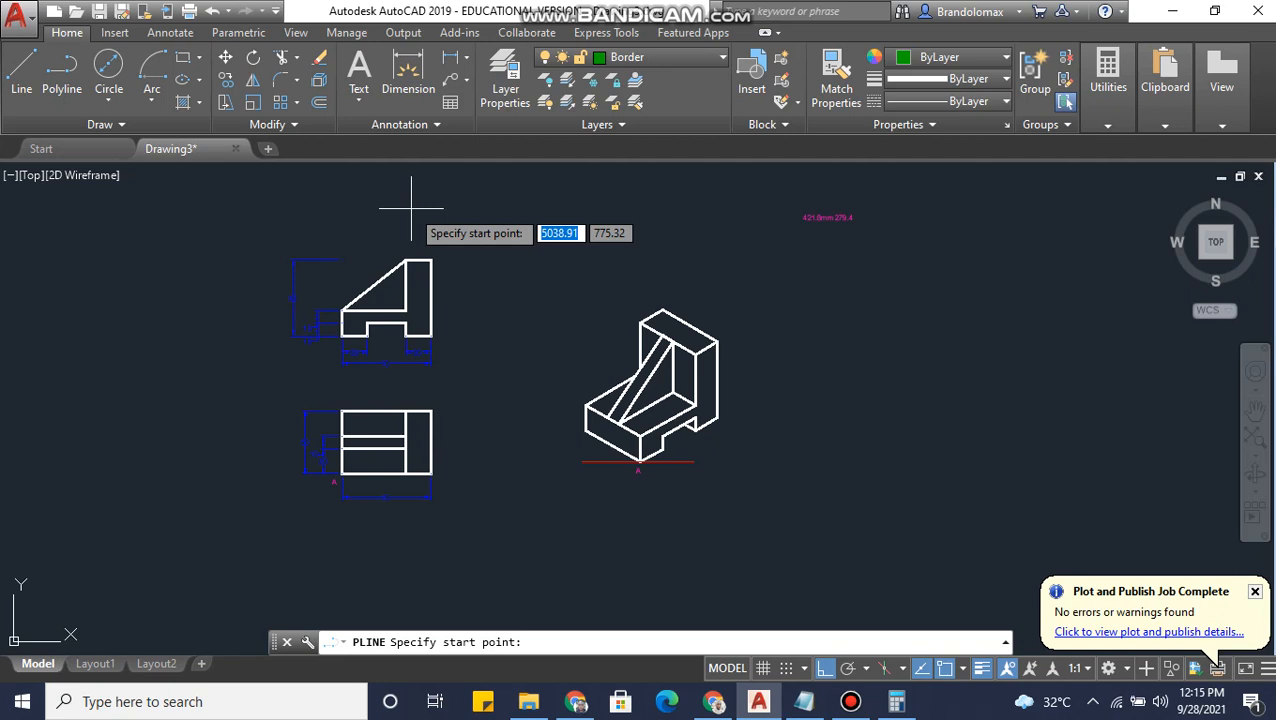
pyautogui.scroll(-3, 411, 209)
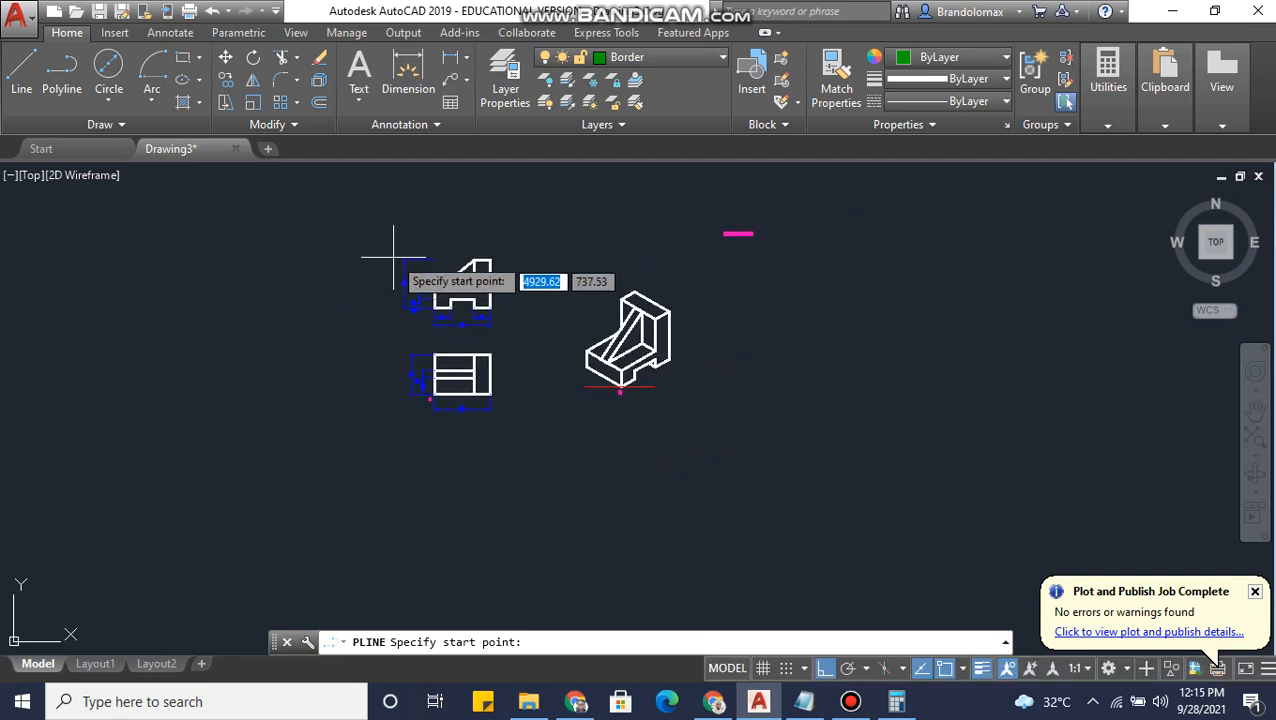
pyautogui.scroll(3, 393, 257)
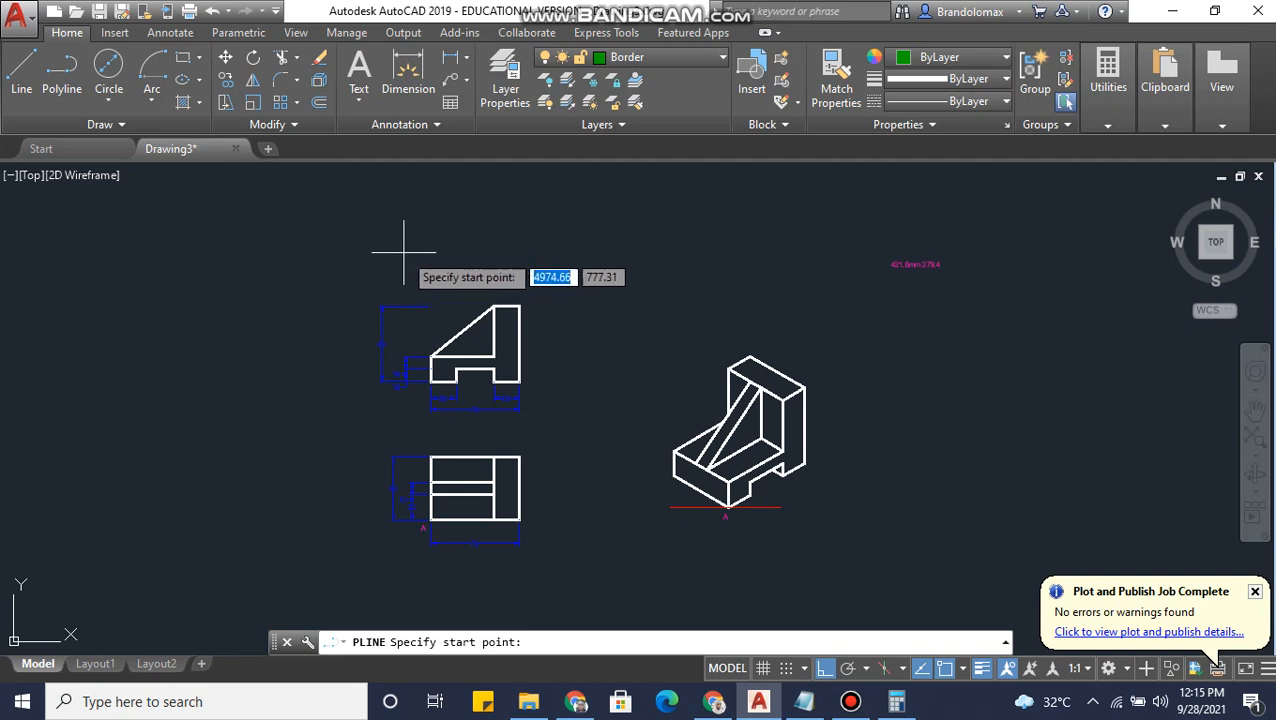
pyautogui.click(296, 253)
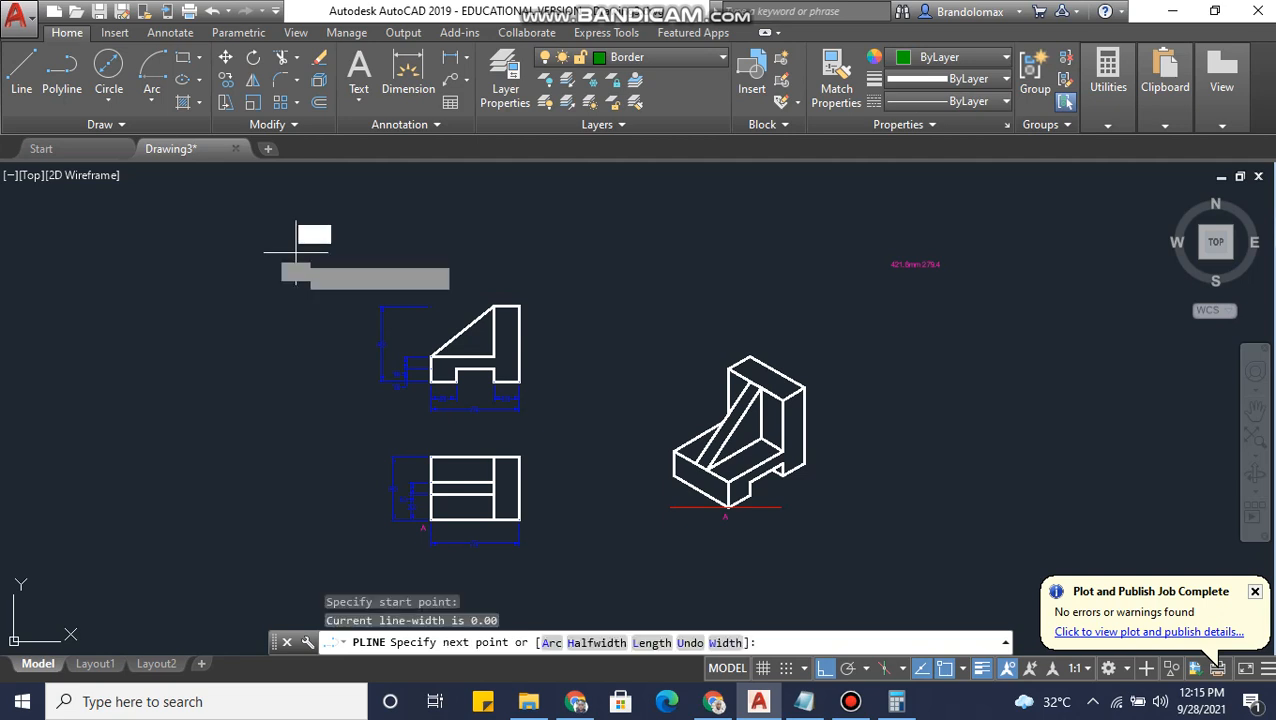
pyautogui.moveTo(847, 258); pyautogui.dragTo(752, 258, button='middle')
pyautogui.scroll(3, 752, 258)
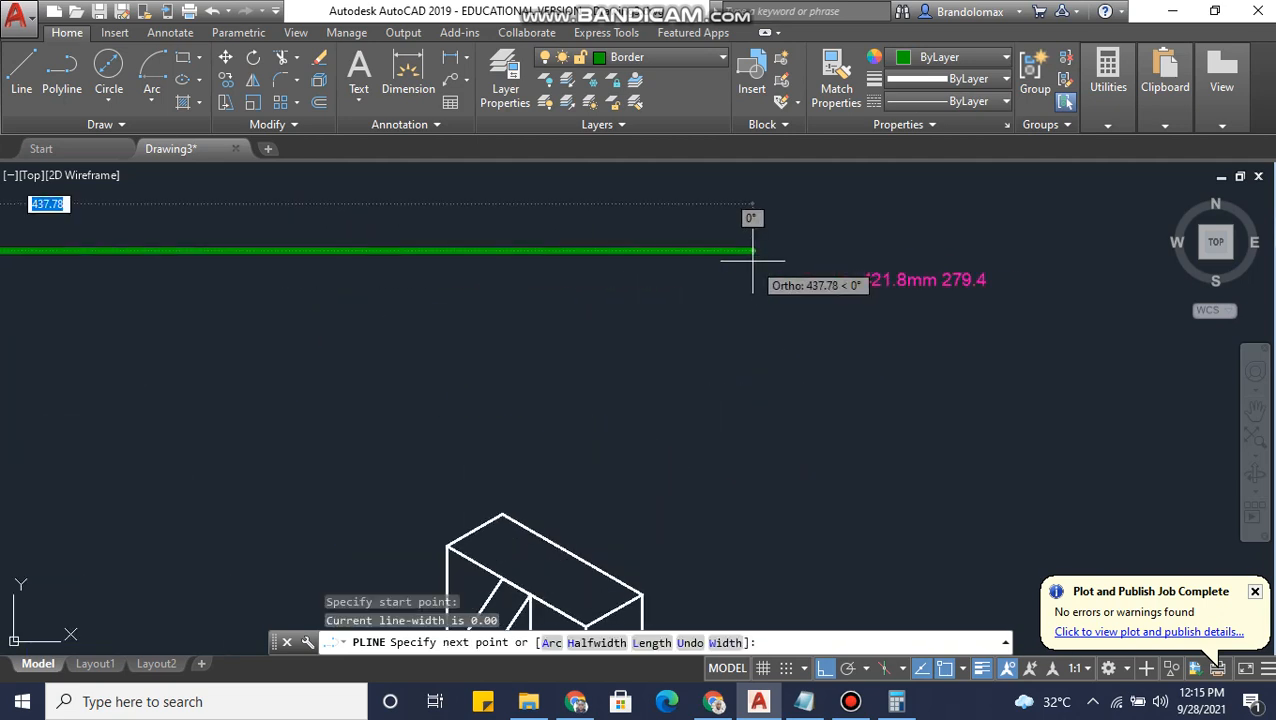
pyautogui.scroll(-2, 698, 262)
pyautogui.scroll(-4, 694, 262)
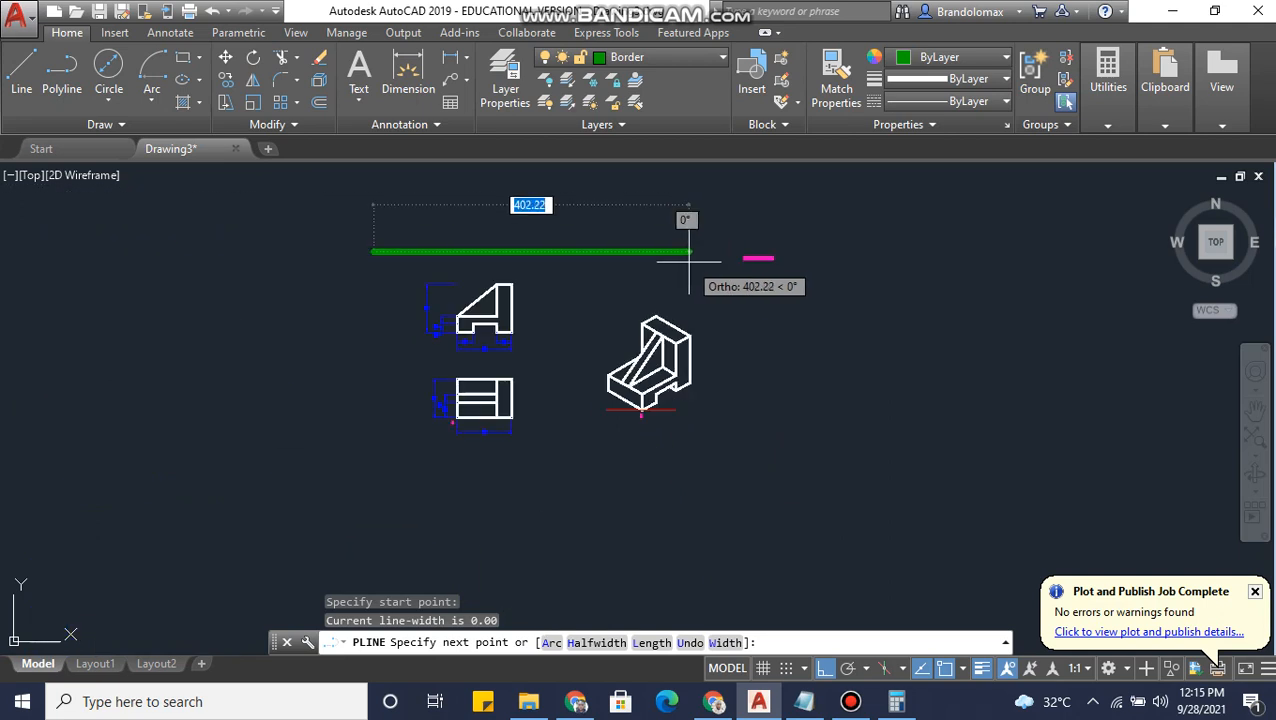
pyautogui.write('4')
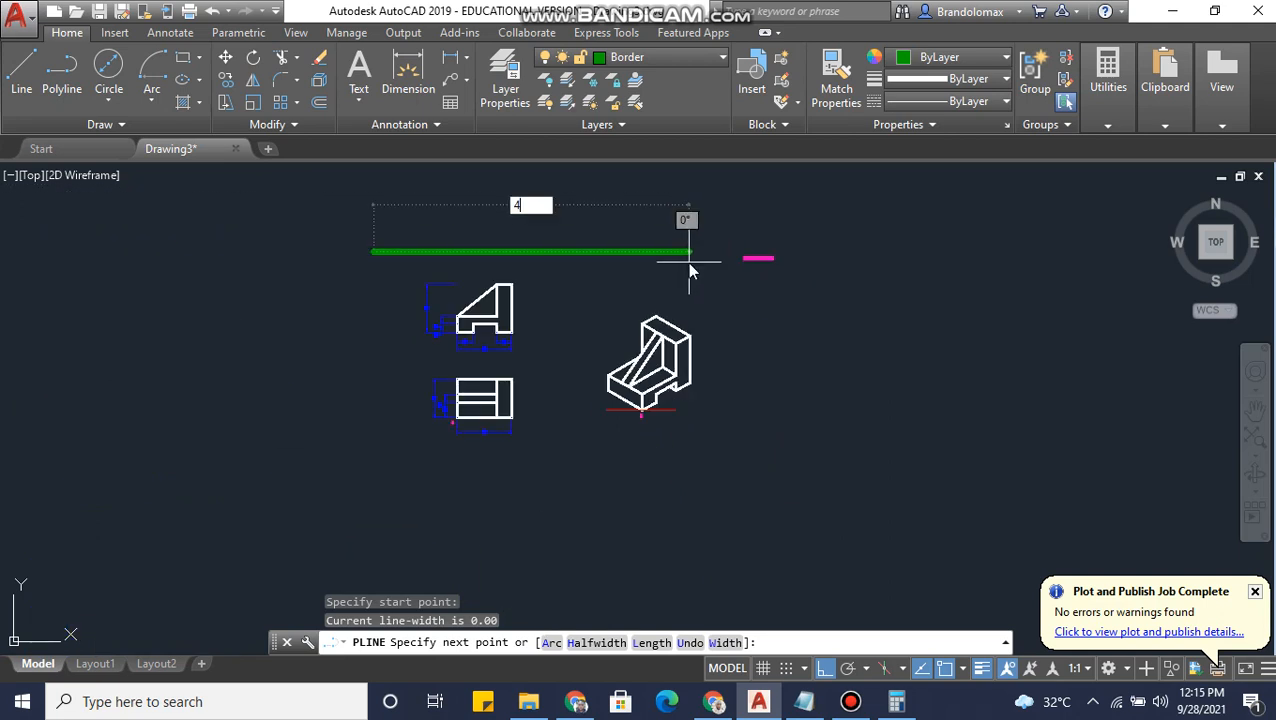
pyautogui.write('21.8')
pyautogui.press('Return')
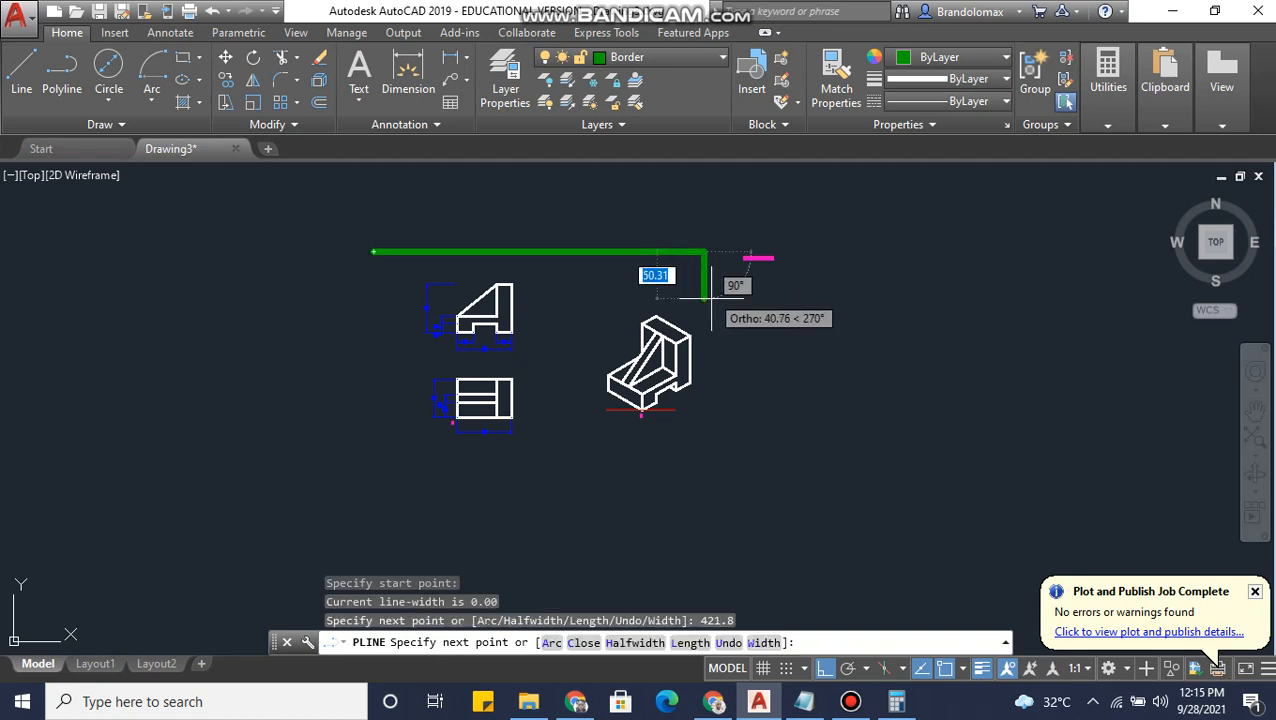
# - Continue the polyline straight down 279.4 mm to form the border's right edge
pyautogui.scroll(5, 744, 287)
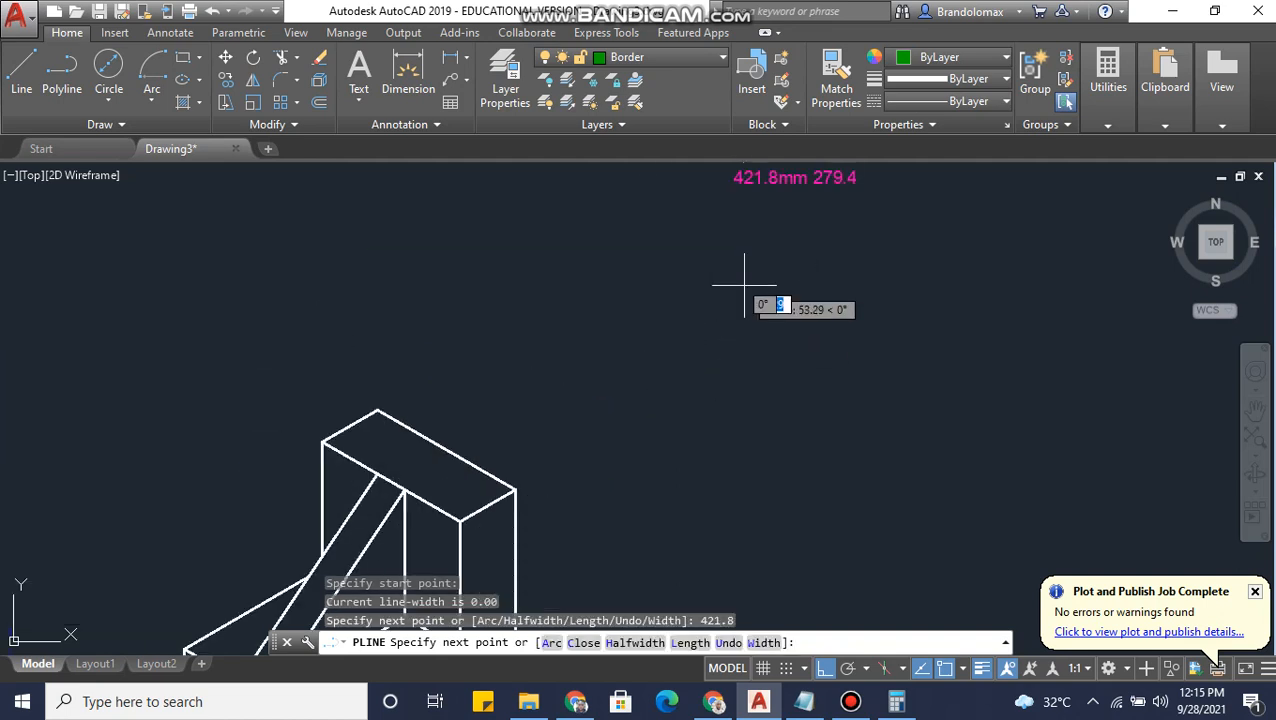
pyautogui.moveTo(744, 287); pyautogui.dragTo(734, 322, button='middle')
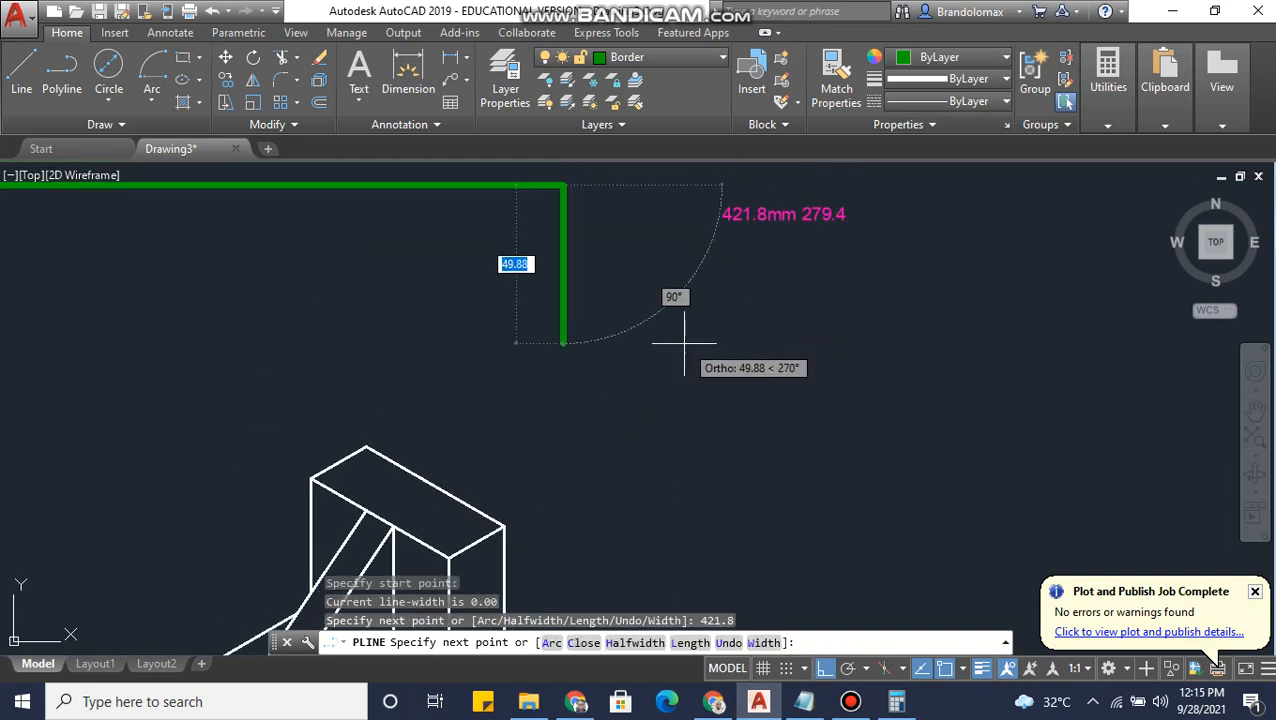
pyautogui.moveTo(632, 366); pyautogui.dragTo(599, 276, button='middle')
pyautogui.write('2')
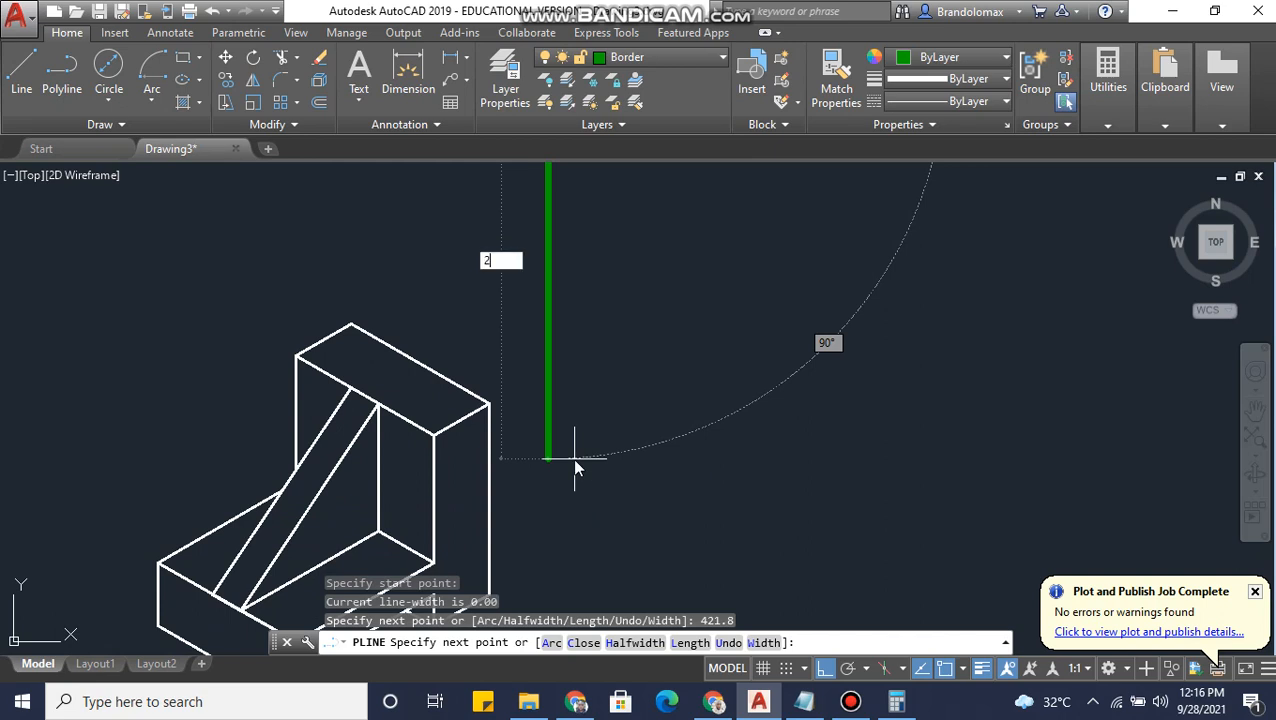
pyautogui.write('79.4')
pyautogui.press('Return')
# - Continue the polyline 421.8 mm to the left to form the border's bottom edge
pyautogui.scroll(-3, 574, 458)
pyautogui.moveTo(578, 447); pyautogui.dragTo(555, 330, button='middle')
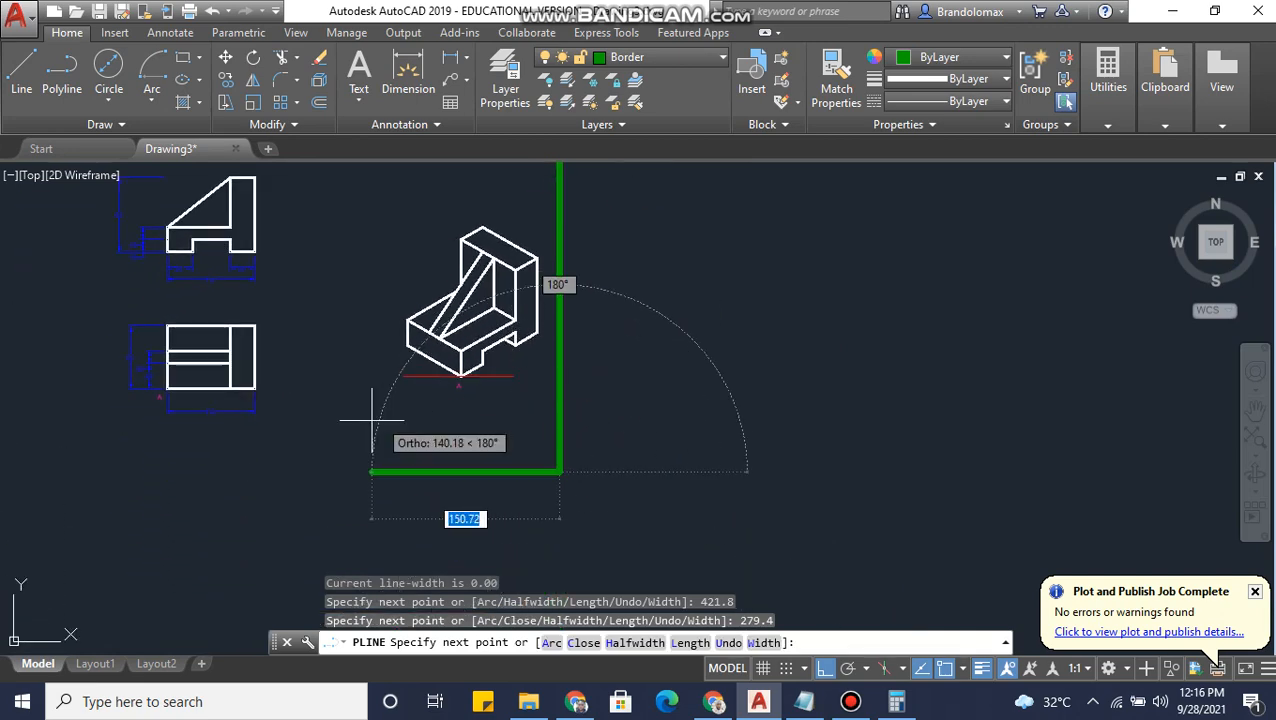
pyautogui.moveTo(296, 495); pyautogui.dragTo(214, 498, button='middle')
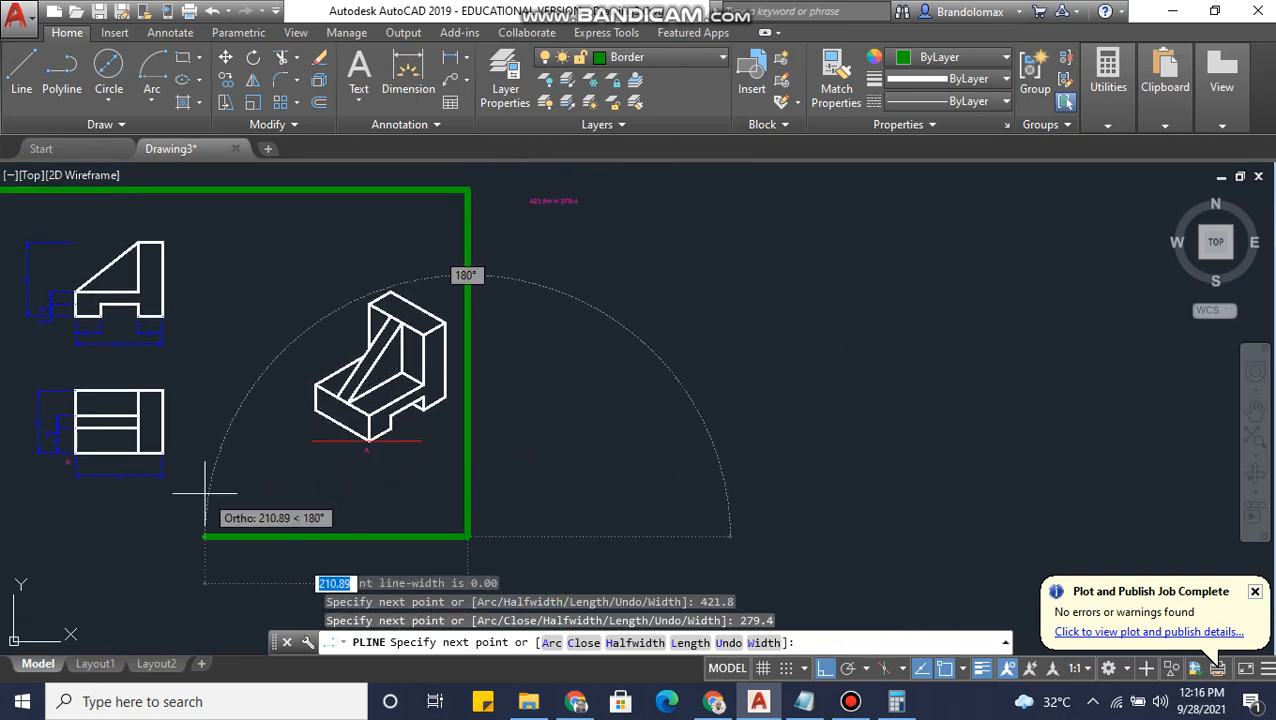
pyautogui.write('421')
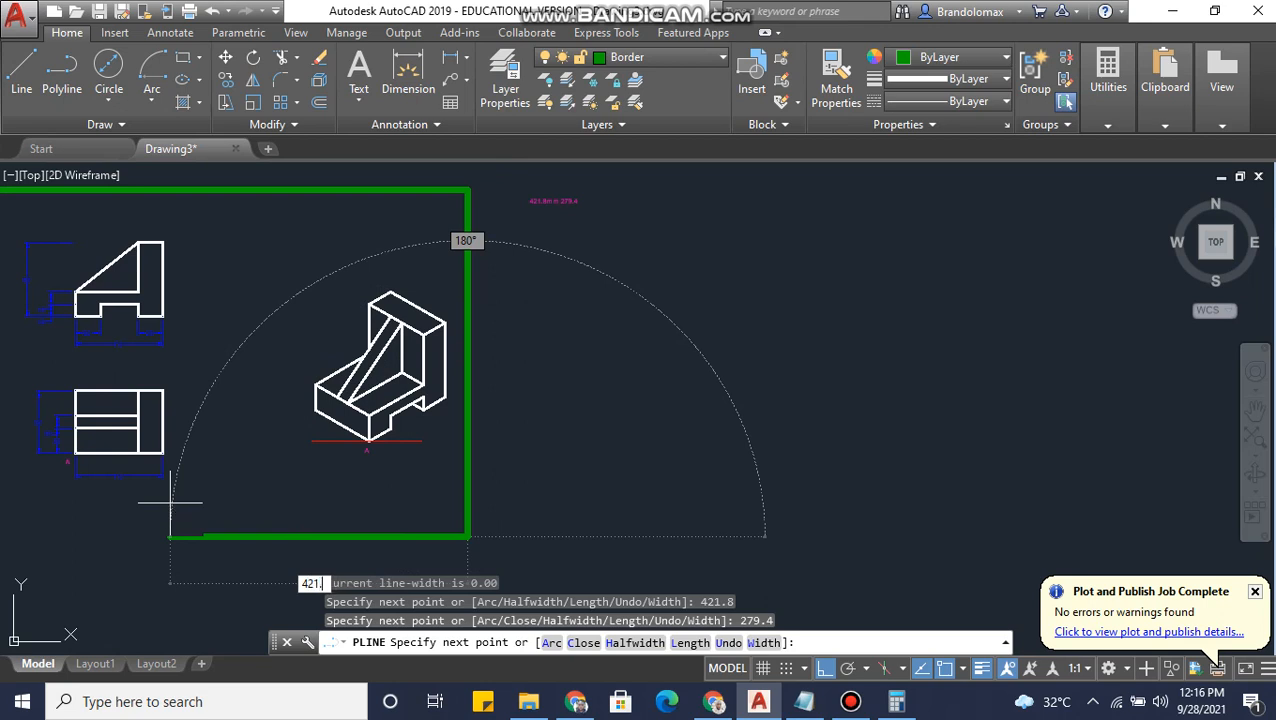
pyautogui.write('.8')
pyautogui.press('Return')
# - Draw the polyline's last segment straight up 279.4 mm as the border's left edge and end the polyline
pyautogui.moveTo(40, 347); pyautogui.dragTo(395, 470, button='middle')
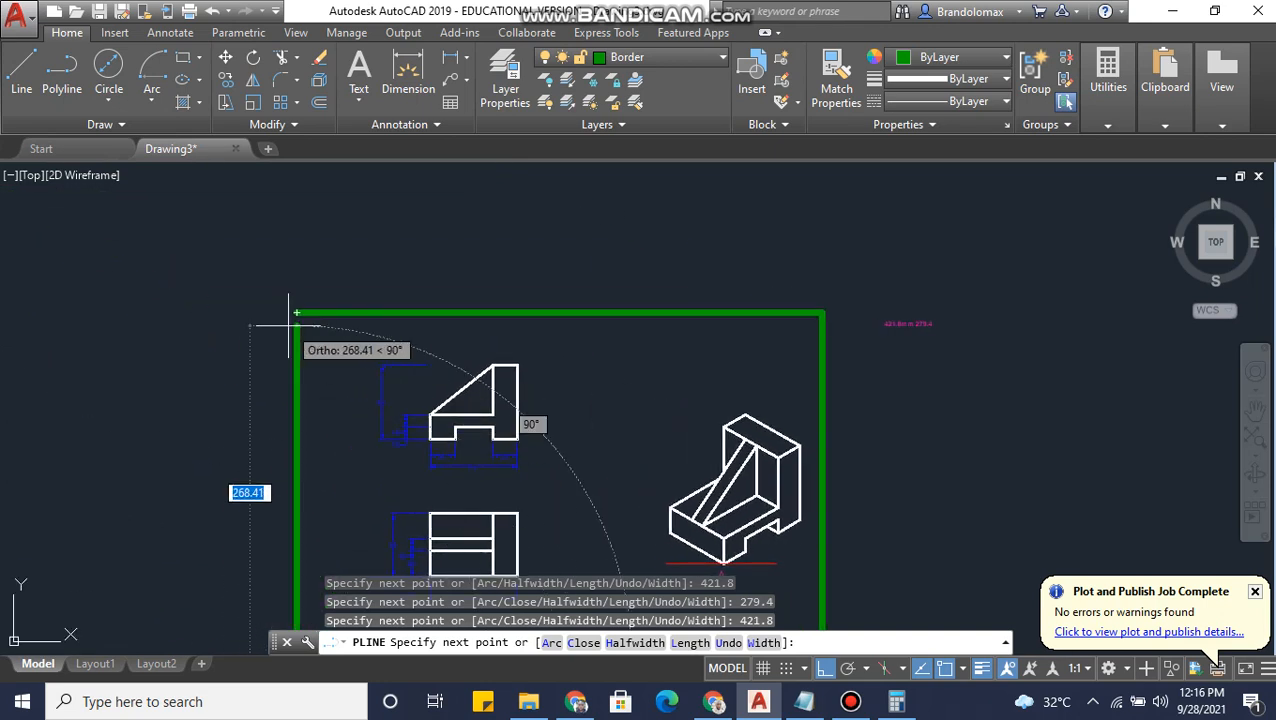
pyautogui.scroll(3, 430, 325)
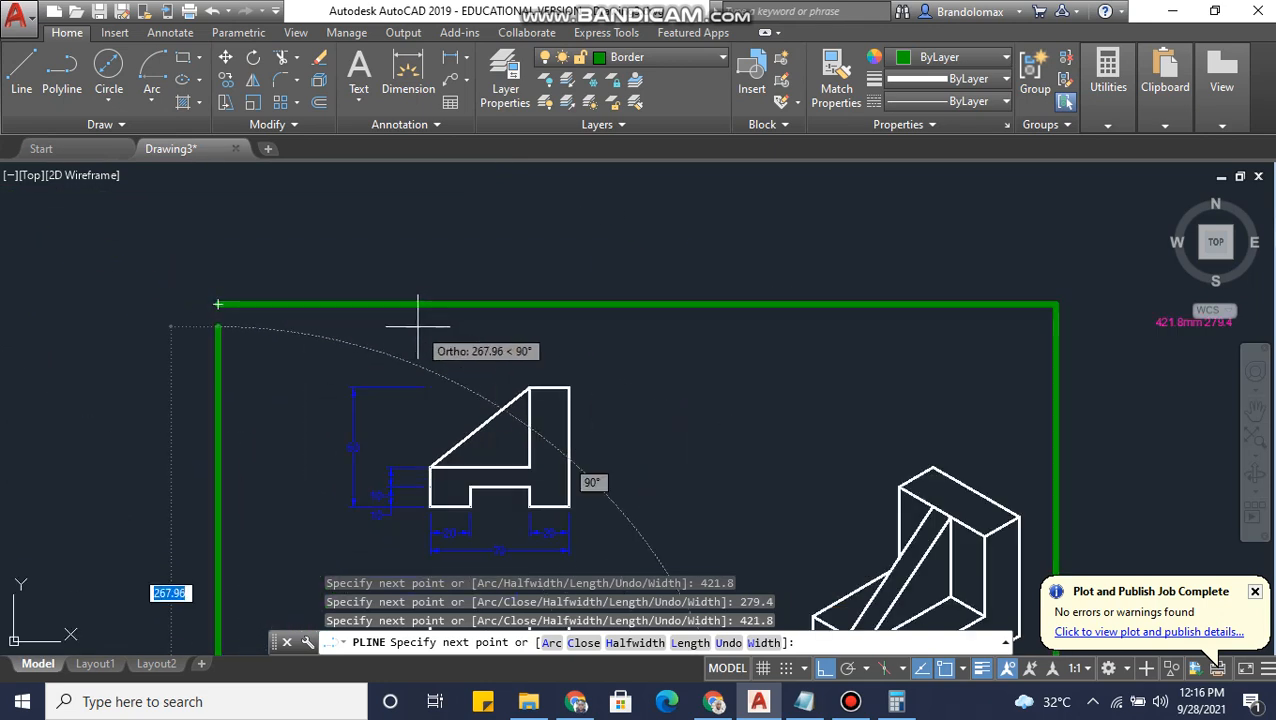
pyautogui.scroll(-1, 420, 330)
pyautogui.moveTo(334, 346); pyautogui.dragTo(504, 296, button='middle')
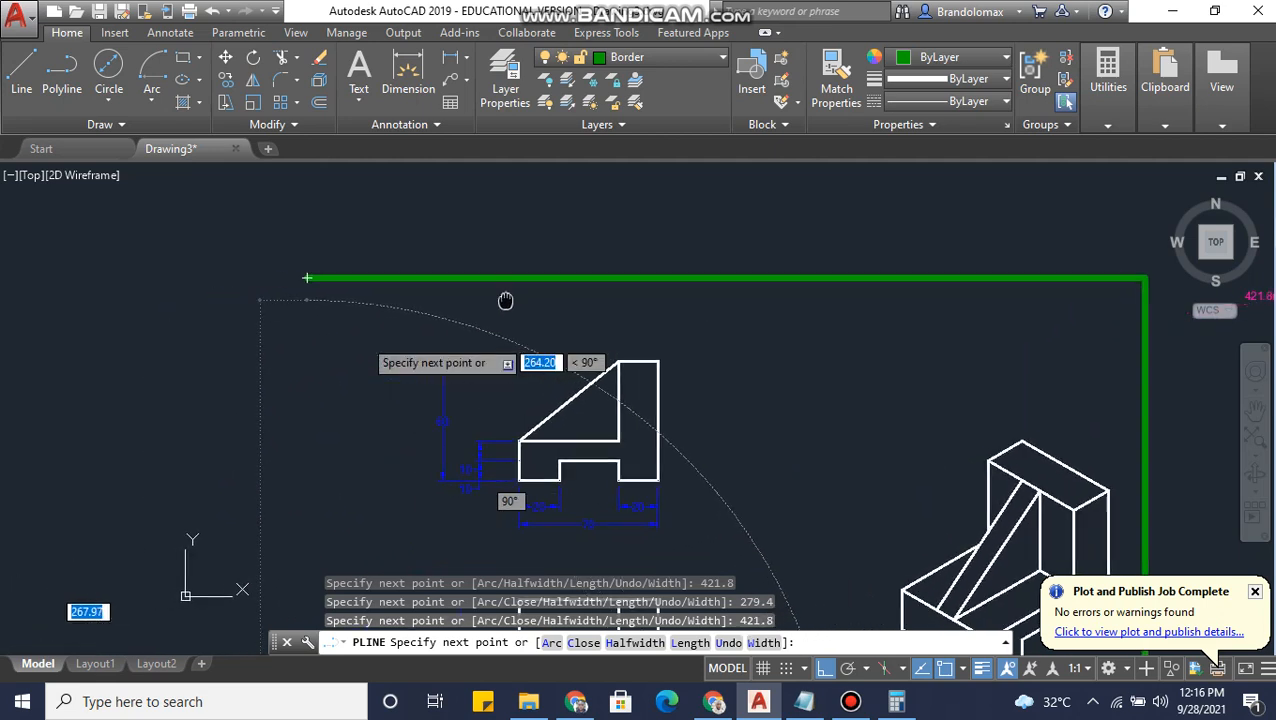
pyautogui.write('2')
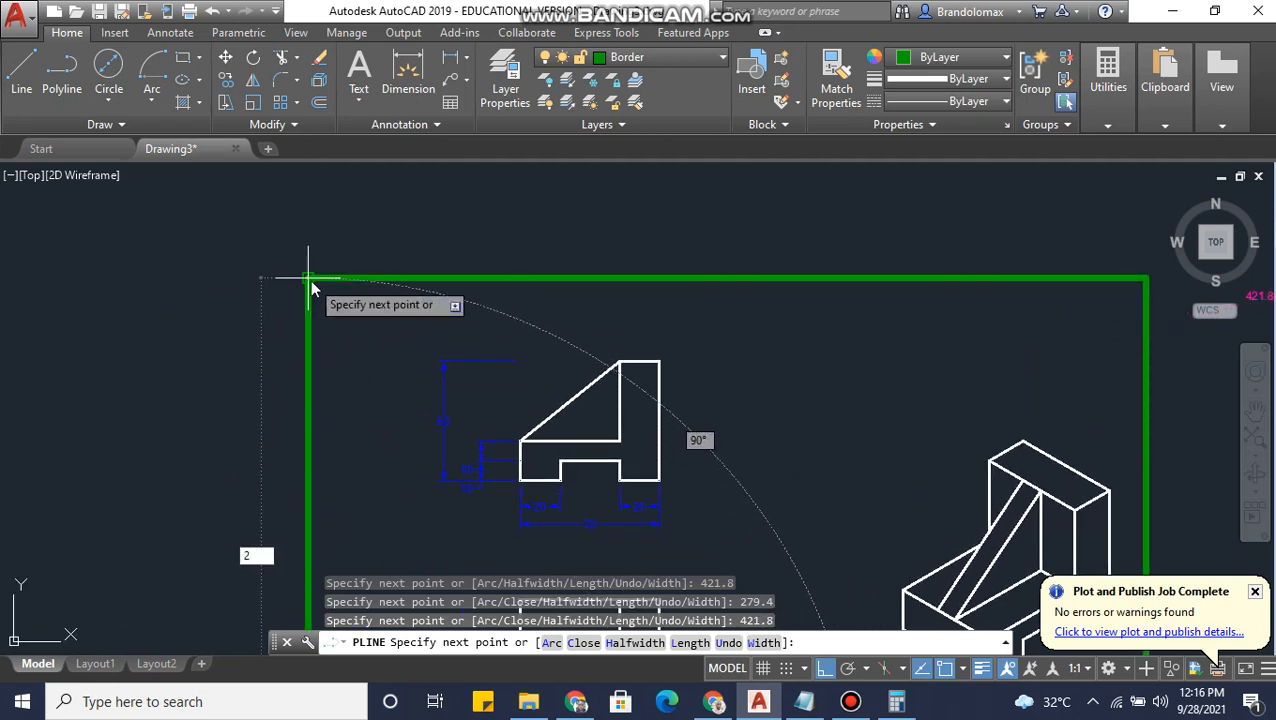
pyautogui.write('79.4')
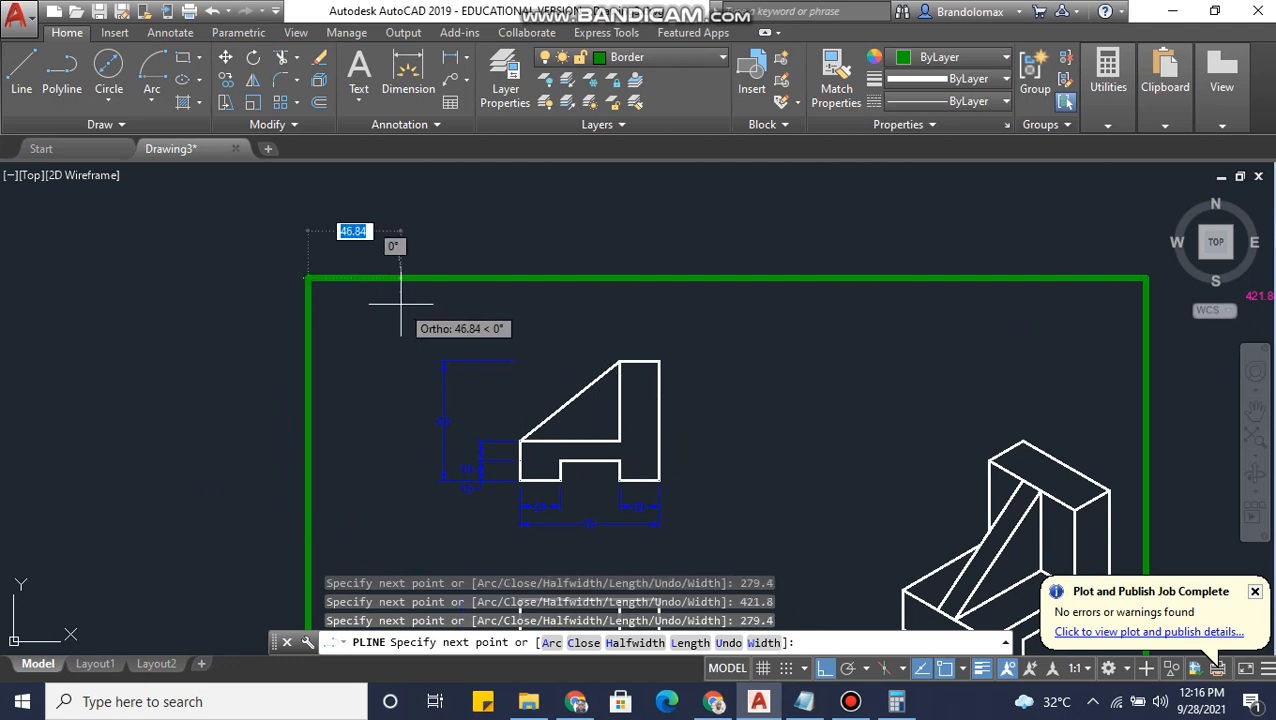
pyautogui.press('Escape')
pyautogui.scroll(-2, 440, 290)
pyautogui.moveTo(478, 282); pyautogui.dragTo(461, 265, button='middle')
pyautogui.scroll(-2, 578, 245)
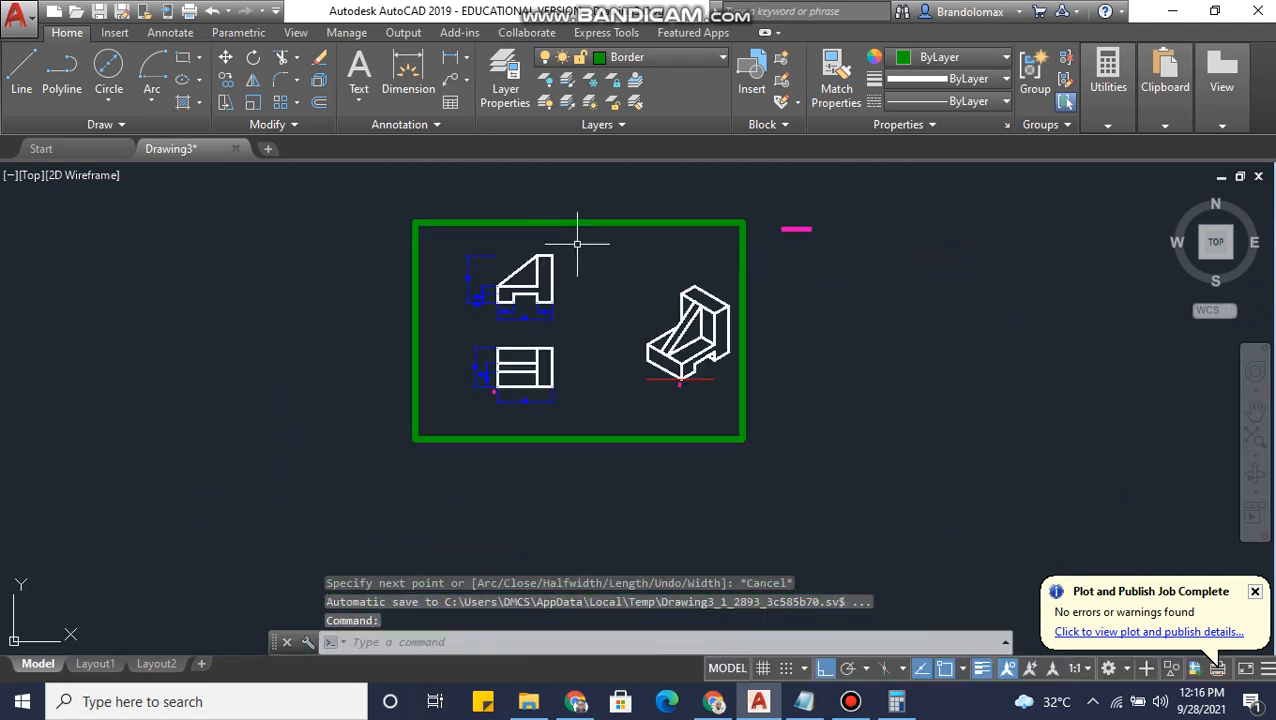
pyautogui.click(585, 222)
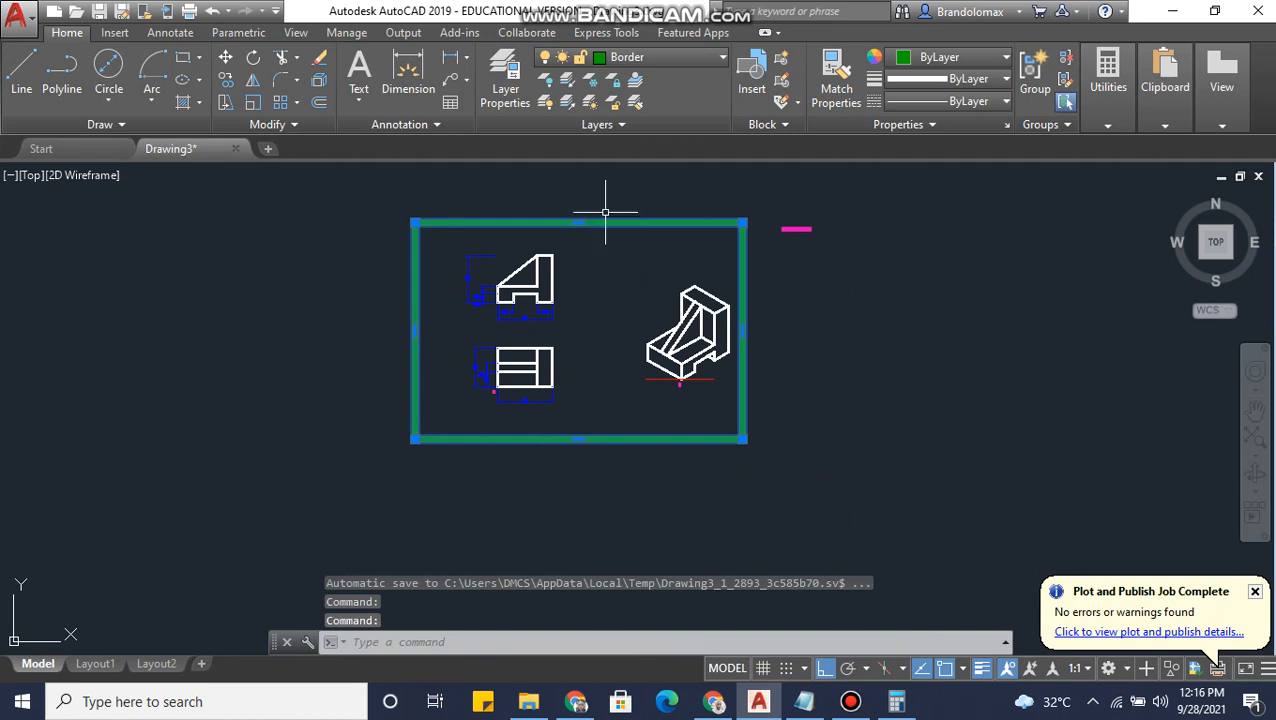
pyautogui.press('Escape')
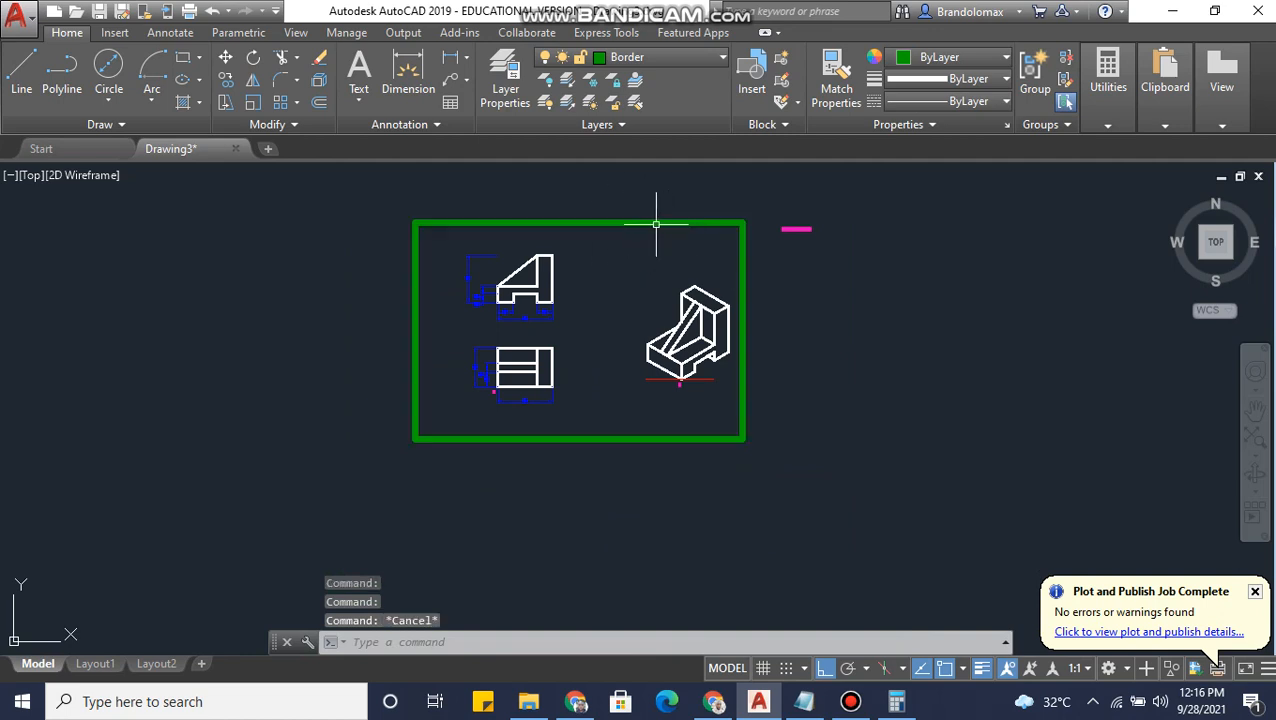
pyautogui.scroll(2, 570, 230)
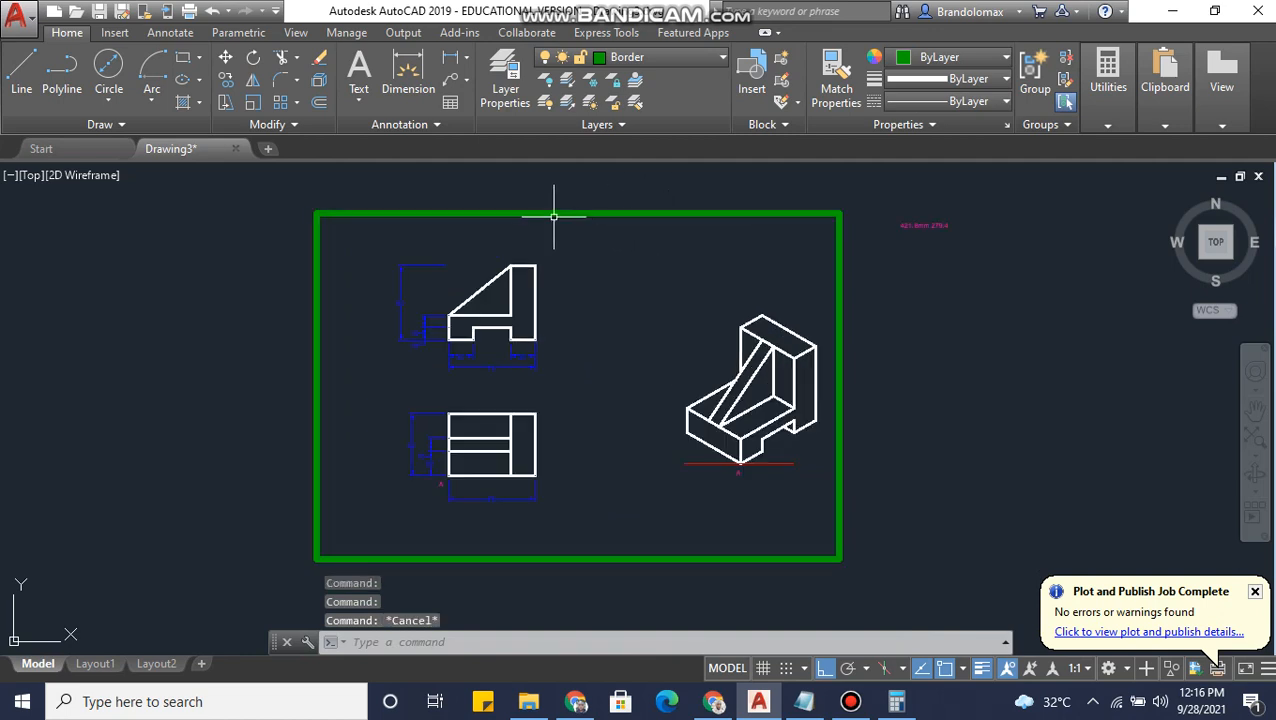
pyautogui.click(570, 215)
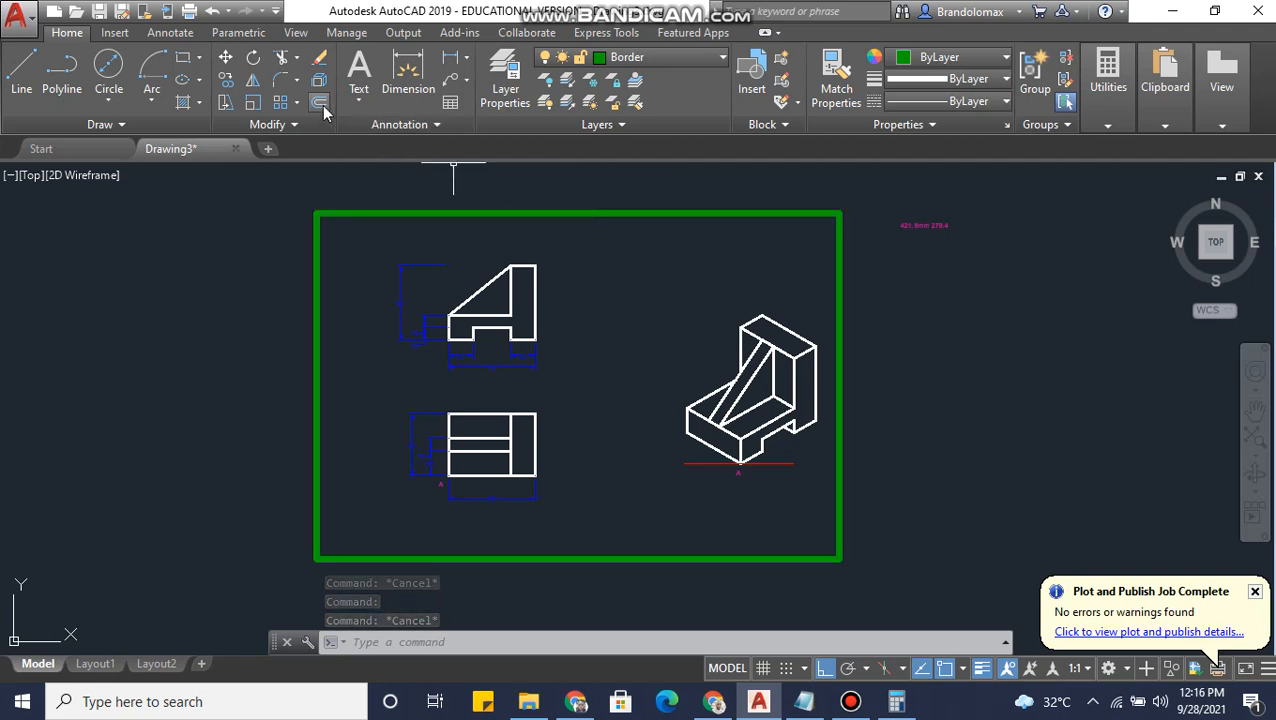
# - Offset the border rectangle 10 mm outward
pyautogui.click(319, 103)
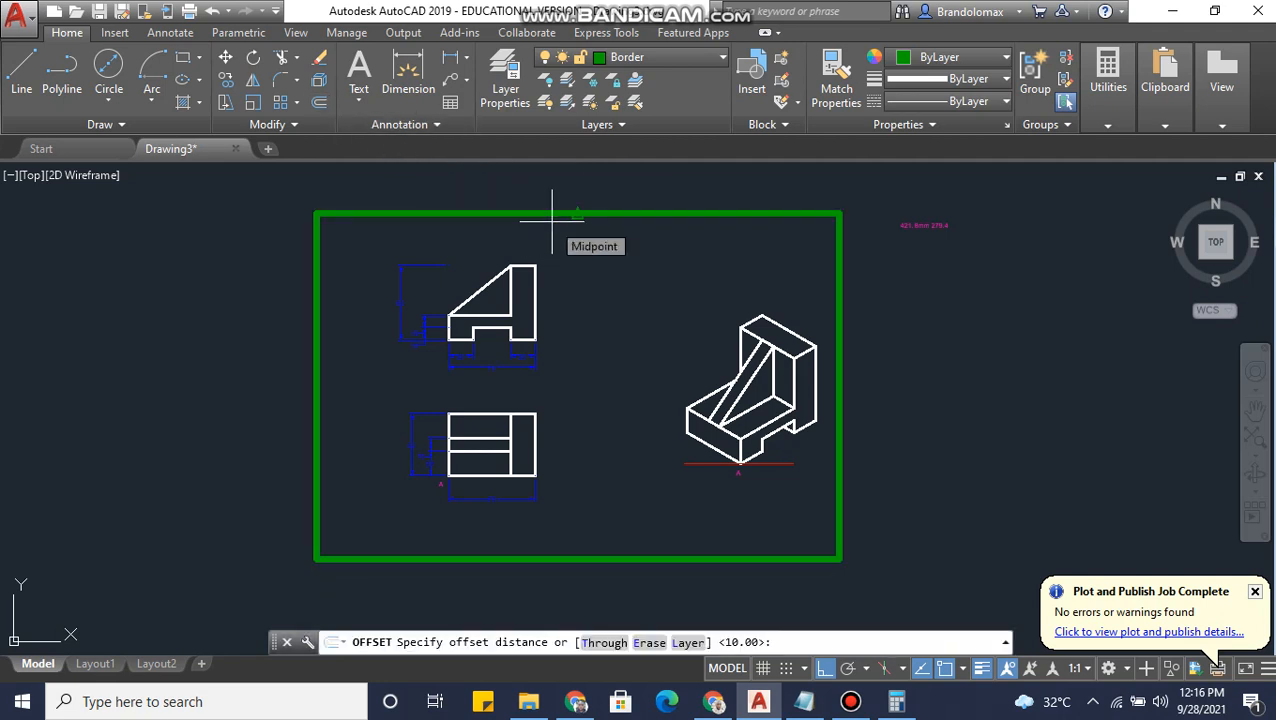
pyautogui.write('10')
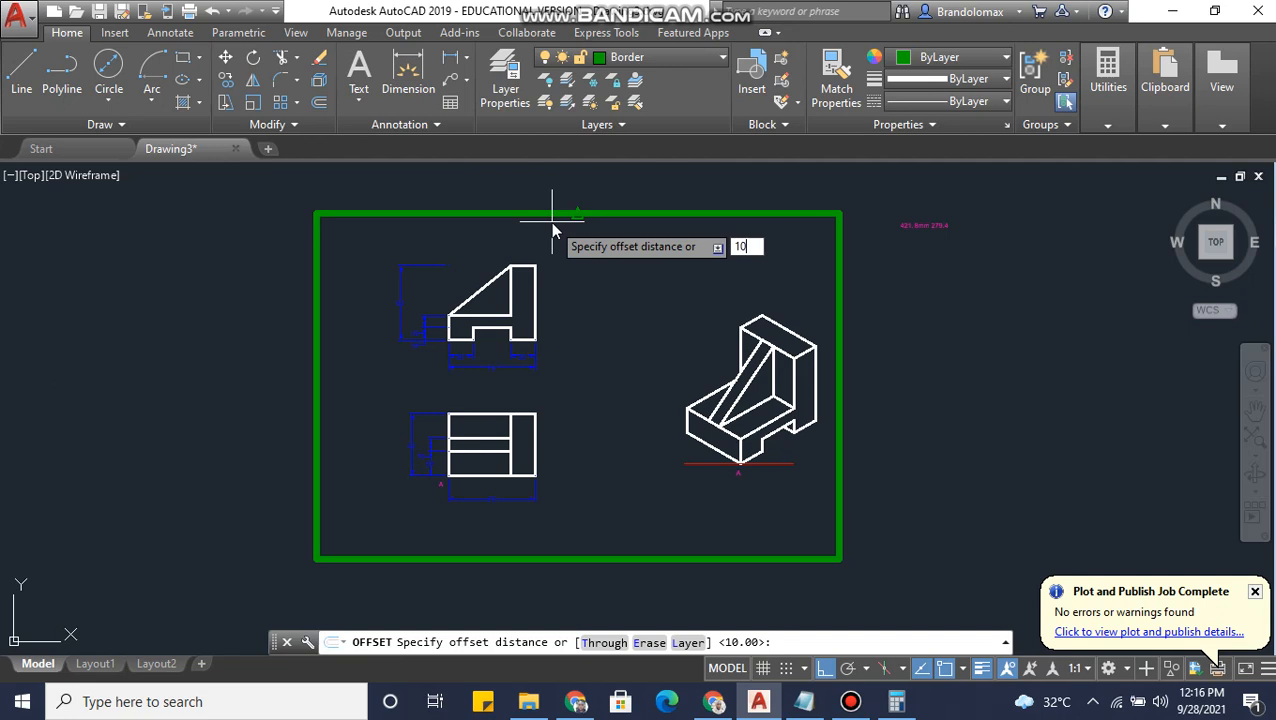
pyautogui.press('Return')
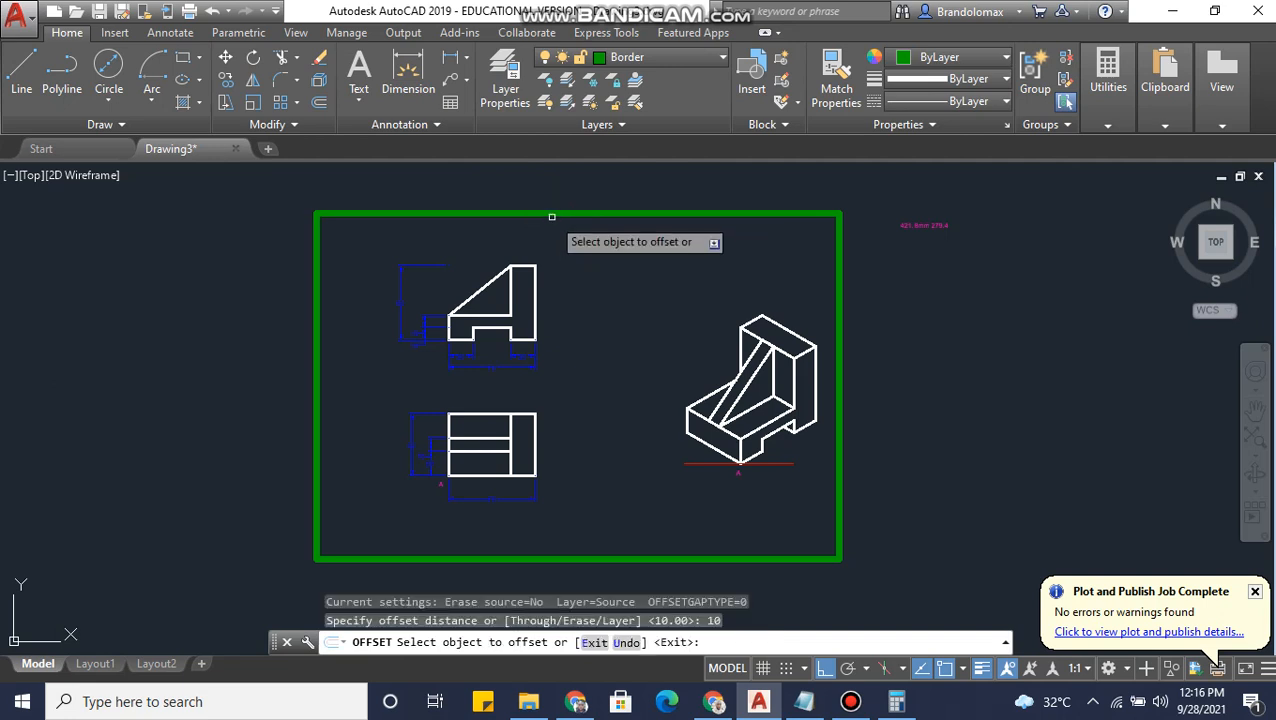
pyautogui.click(551, 214)
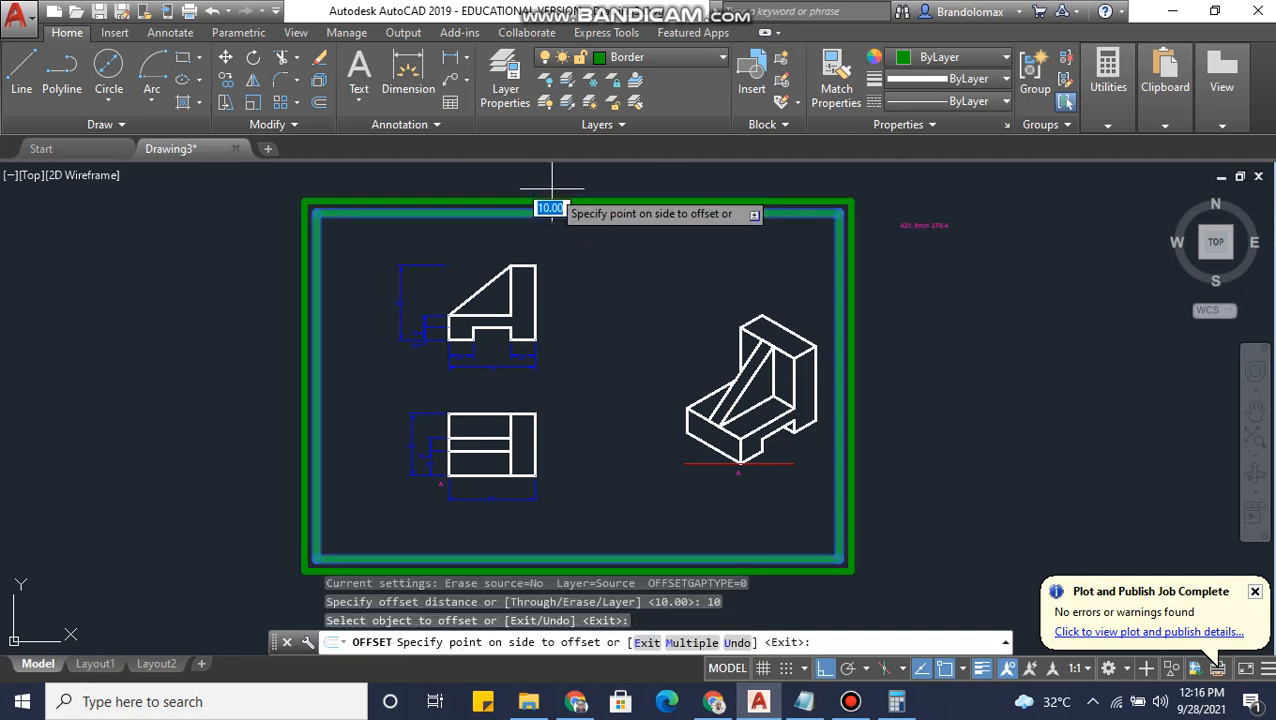
pyautogui.click(550, 188)
pyautogui.press('Escape')
# - Assign the outer border rectangle to the Object Lines 2 layer
pyautogui.scroll(2, 694, 218)
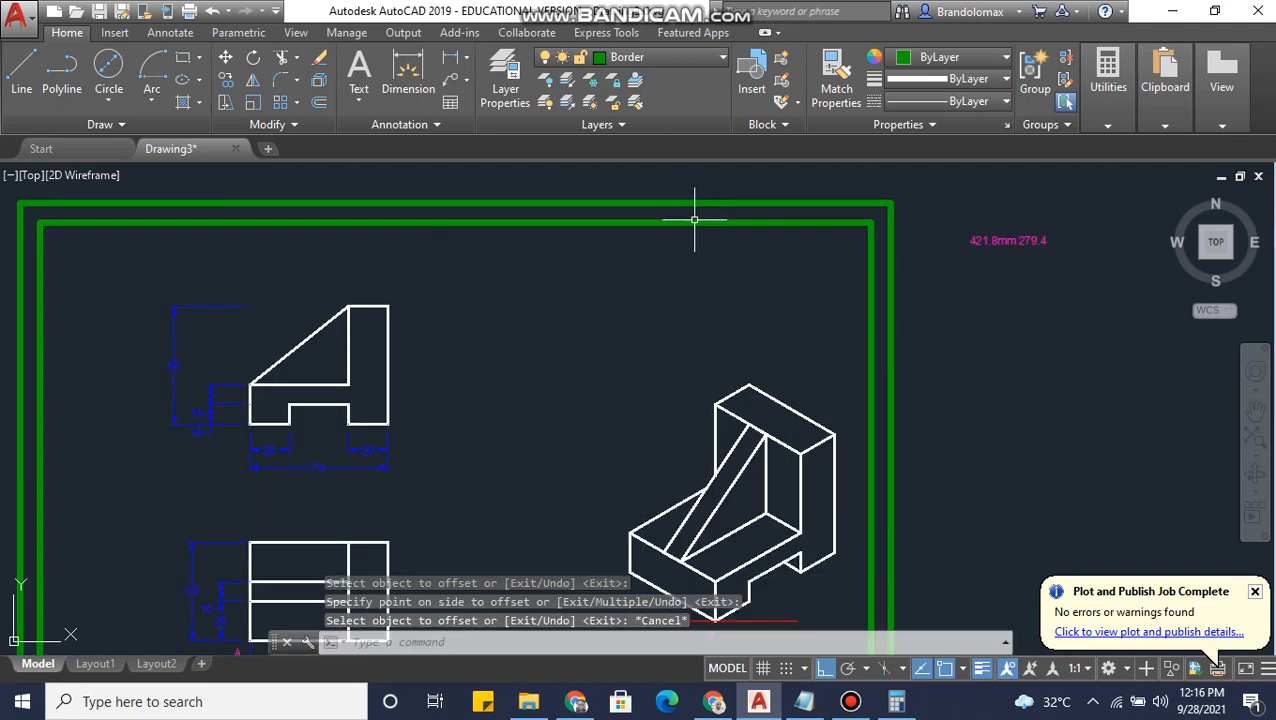
pyautogui.click(647, 206)
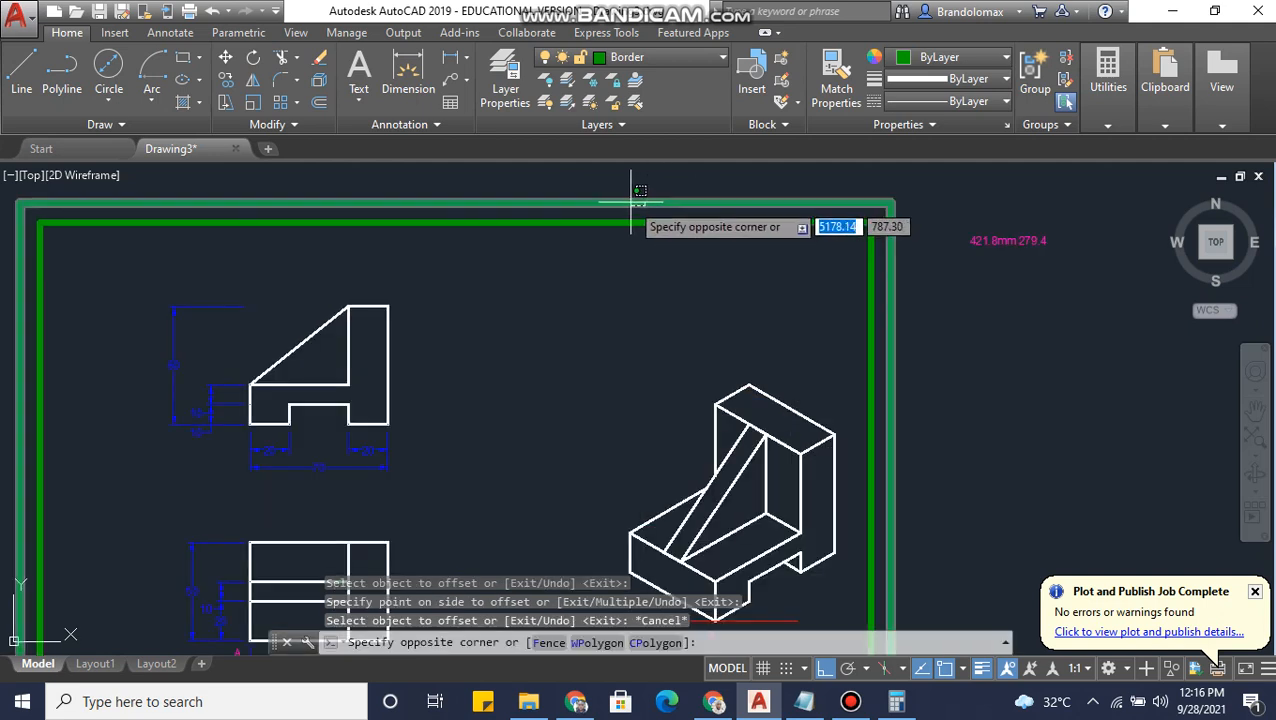
pyautogui.click(629, 202)
pyautogui.scroll(-3, 658, 201)
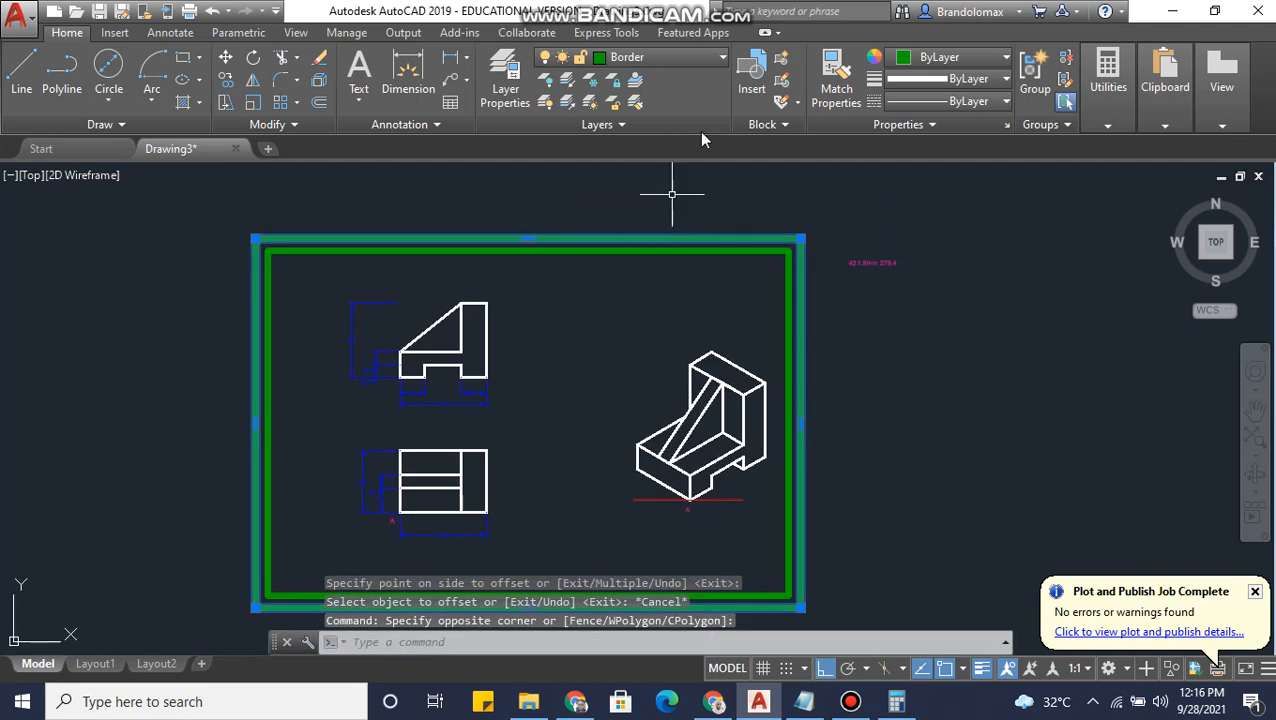
pyautogui.click(699, 60)
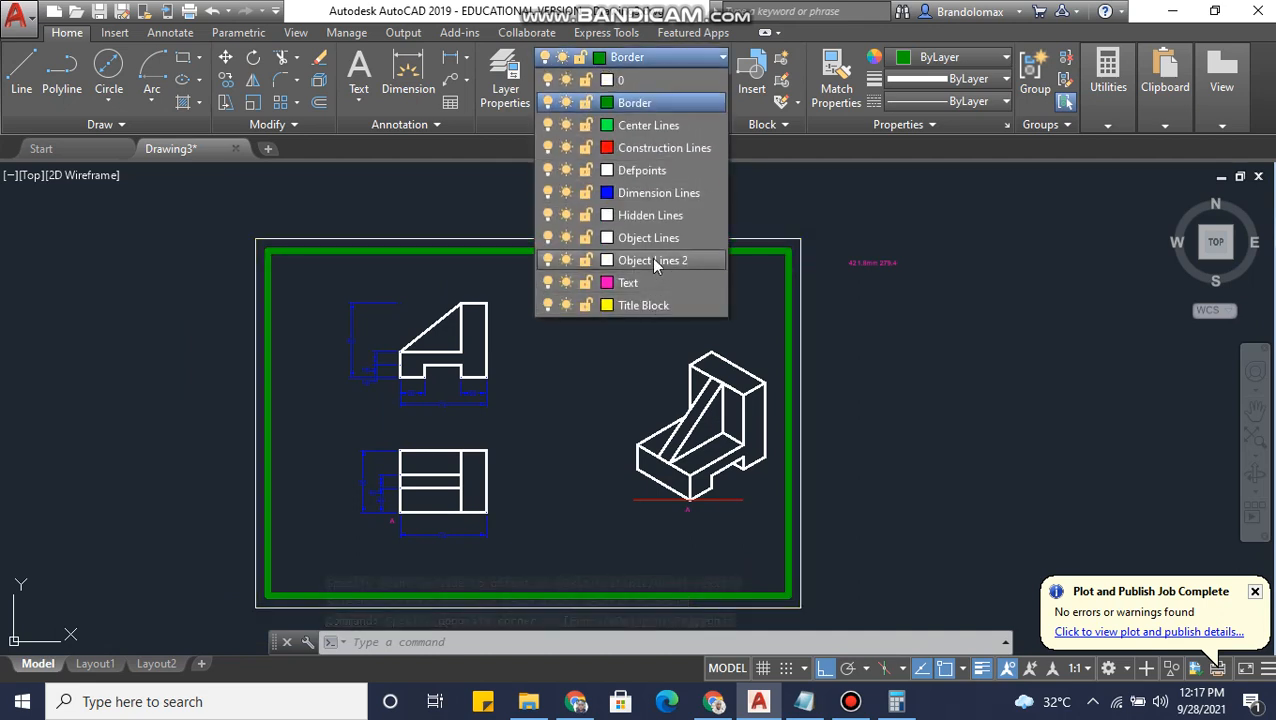
pyautogui.click(655, 262)
pyautogui.click(803, 262)
pyautogui.press('Escape')
# - Make Title Block the current layer
pyautogui.scroll(-2, 826, 265)
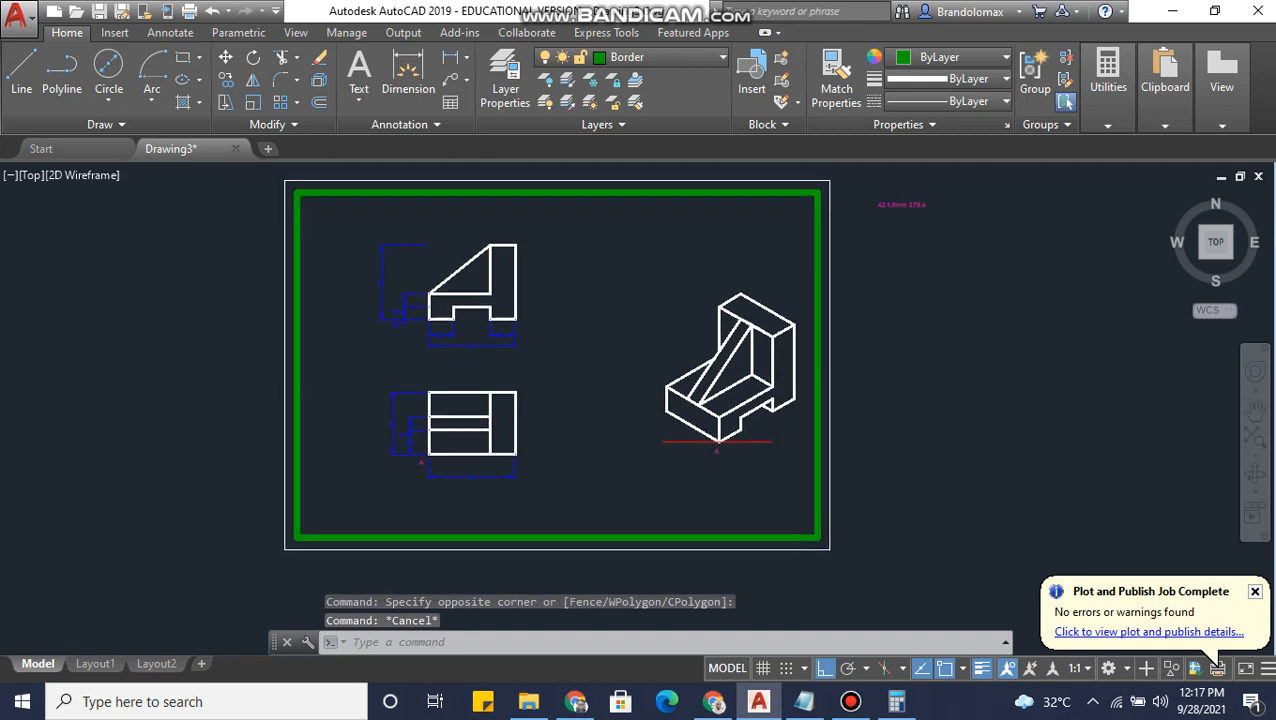
pyautogui.moveTo(680, 325); pyautogui.dragTo(638, 342, button='middle')
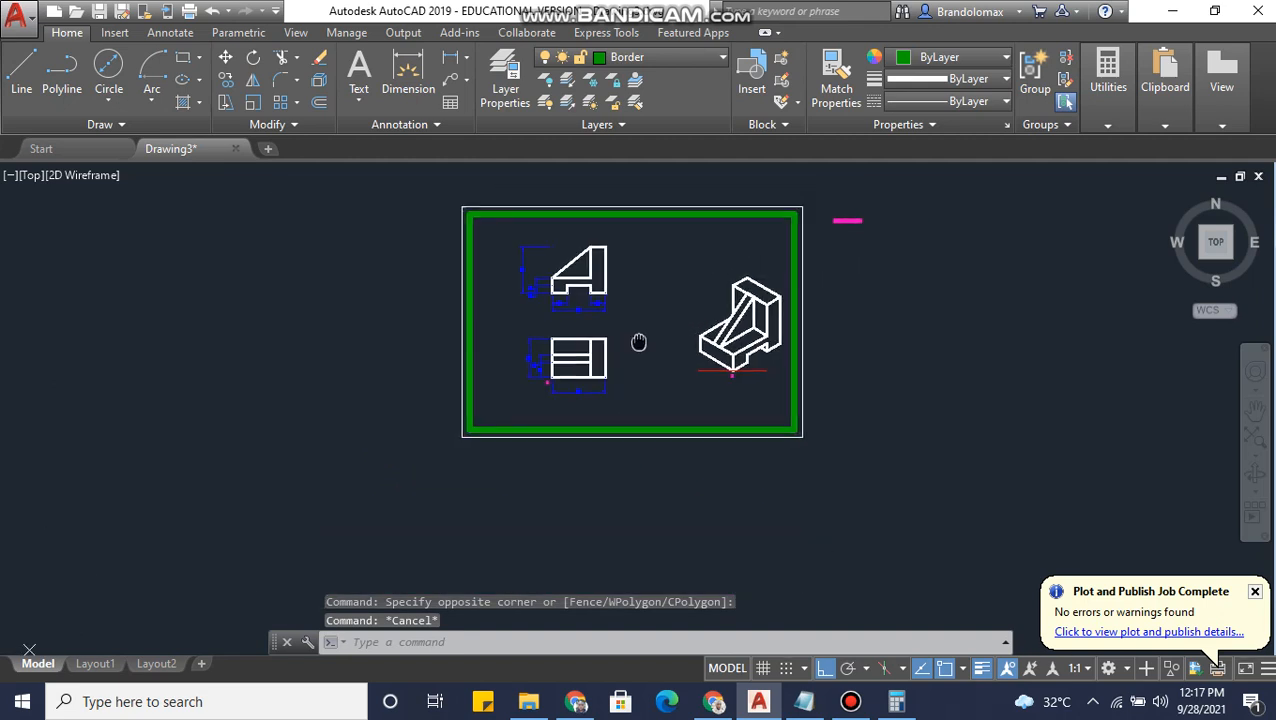
pyautogui.click(664, 60)
pyautogui.click(643, 305)
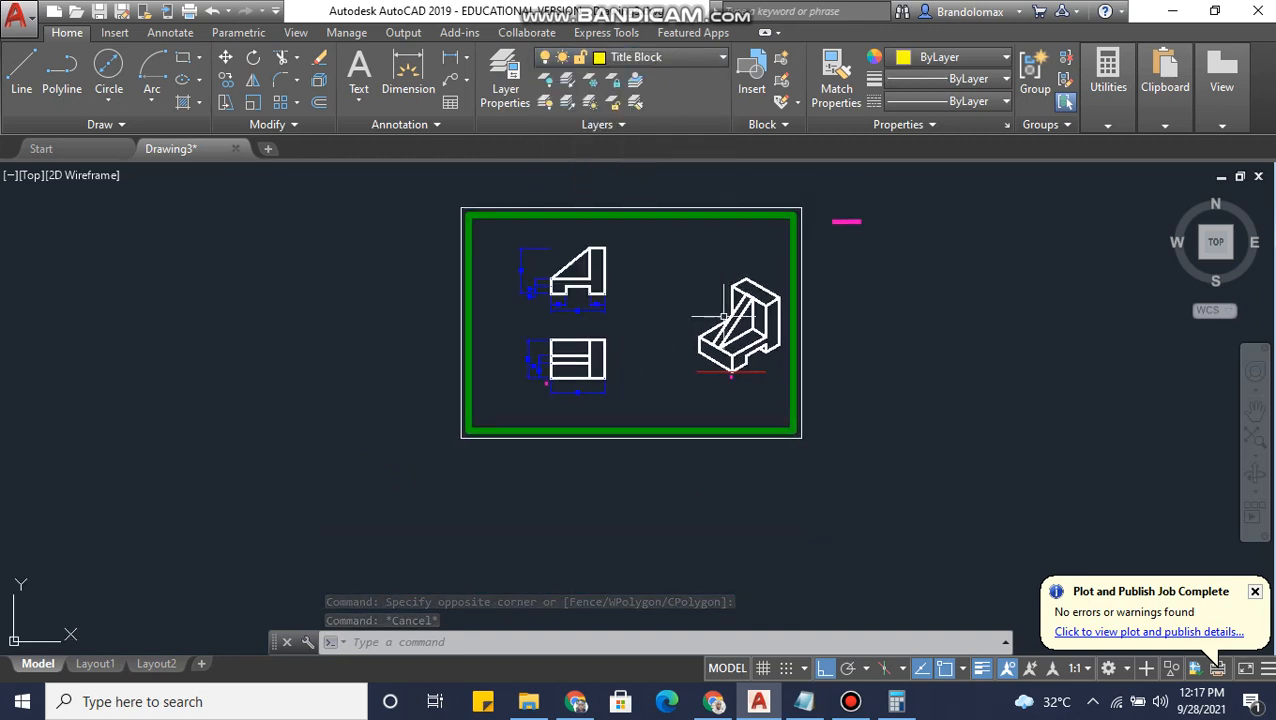
# - Start a line at the inner border's lower-right corner and draw it 10 mm straight up along the right edge
pyautogui.moveTo(772, 370); pyautogui.dragTo(675, 356, button='middle')
pyautogui.scroll(4, 720, 405)
pyautogui.moveTo(745, 403); pyautogui.dragTo(772, 397, button='middle')
pyautogui.write('l')
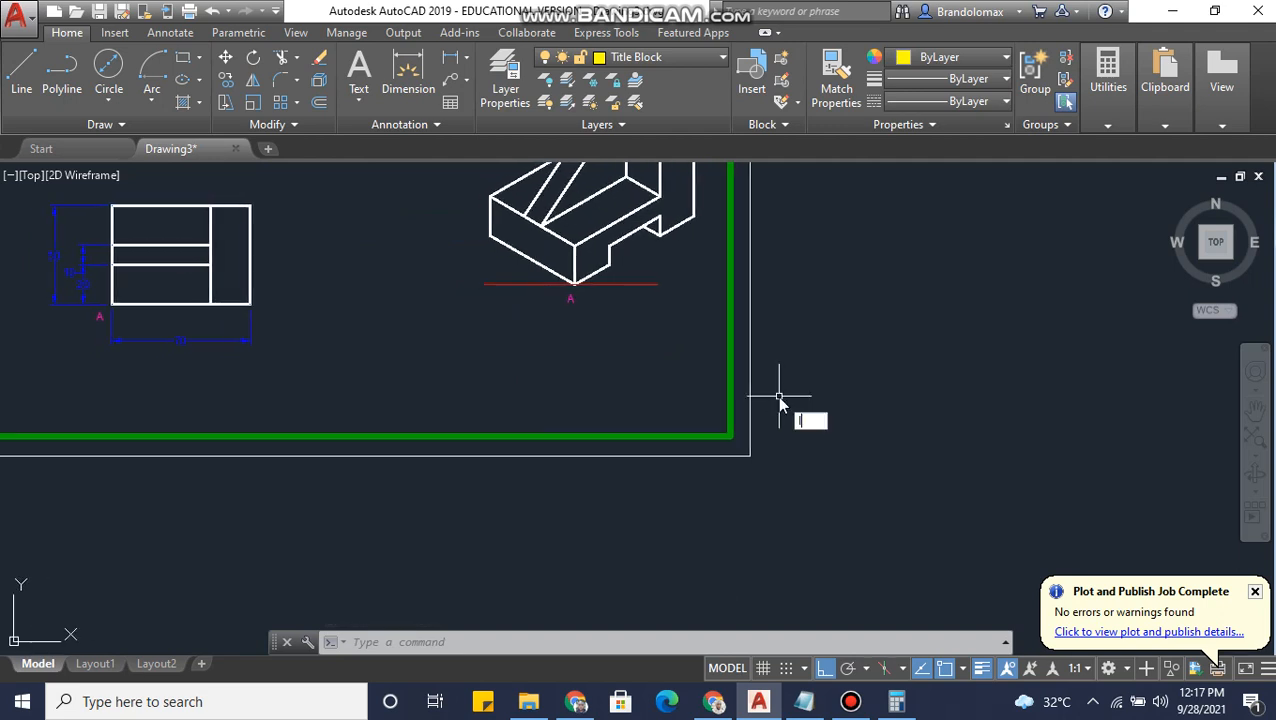
pyautogui.press('Return')
pyautogui.click(730, 436)
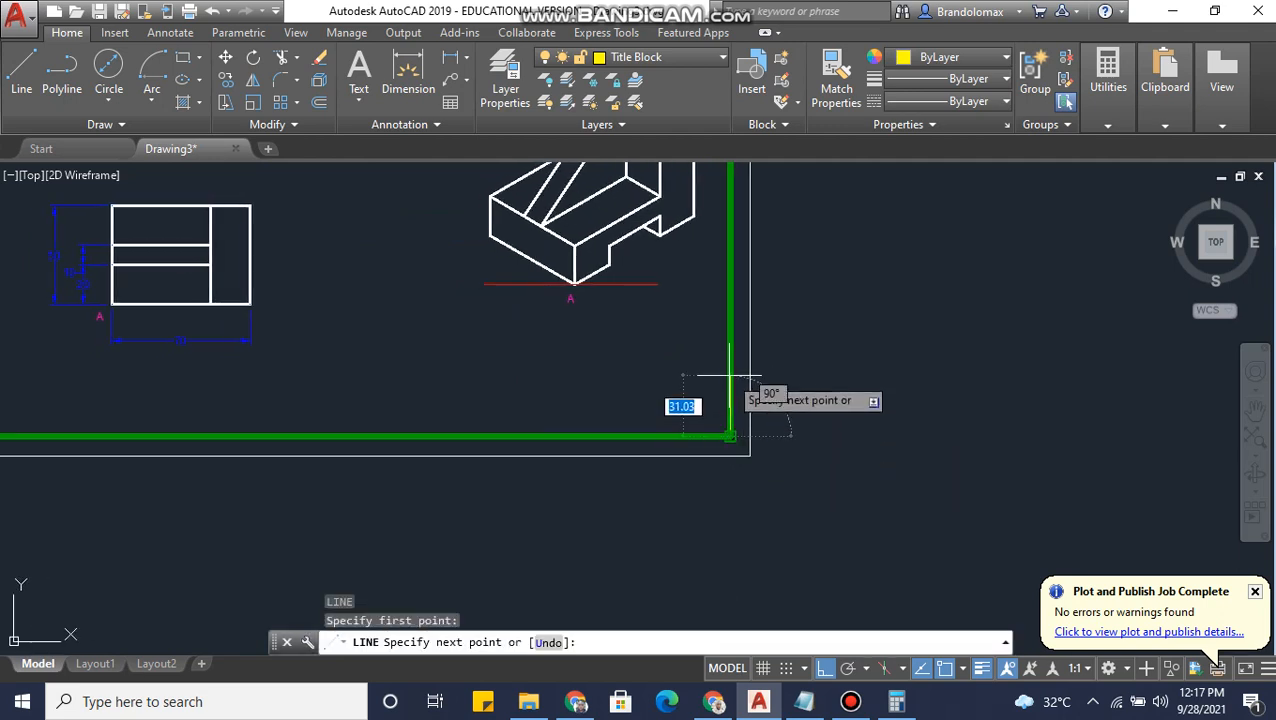
pyautogui.write('10')
pyautogui.press('Return')
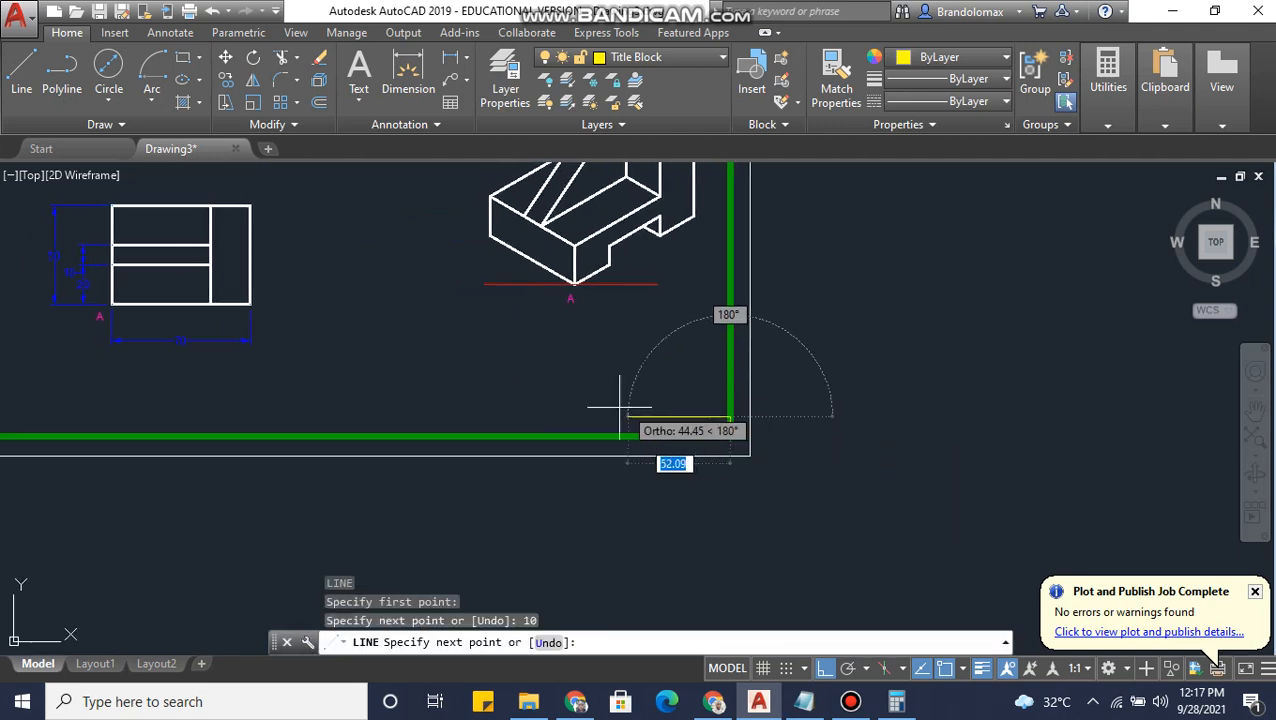
# - Continue the line horizontally to the inner border's left edge to form the title strip's top line, and end it
pyautogui.moveTo(549, 416); pyautogui.dragTo(615, 413, button='middle')
pyautogui.scroll(-4, 545, 413)
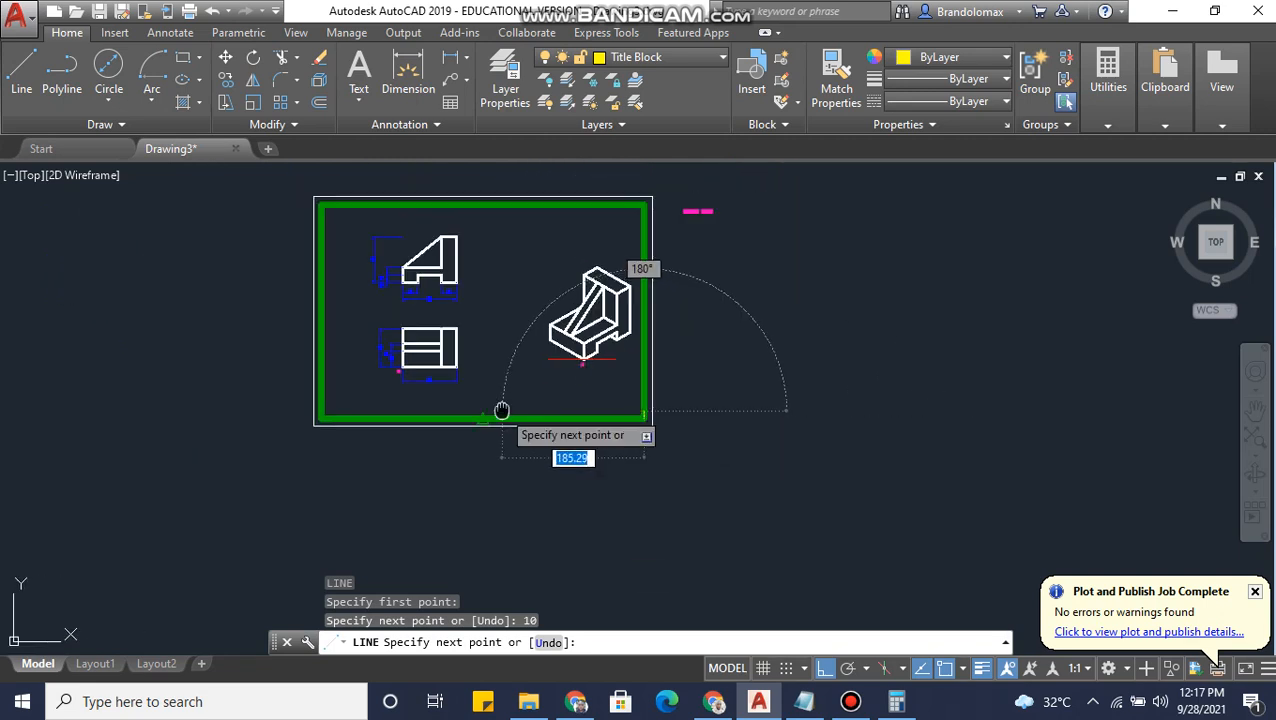
pyautogui.moveTo(501, 413); pyautogui.dragTo(652, 406, button='middle')
pyautogui.scroll(2, 502, 389)
pyautogui.scroll(2, 456, 410)
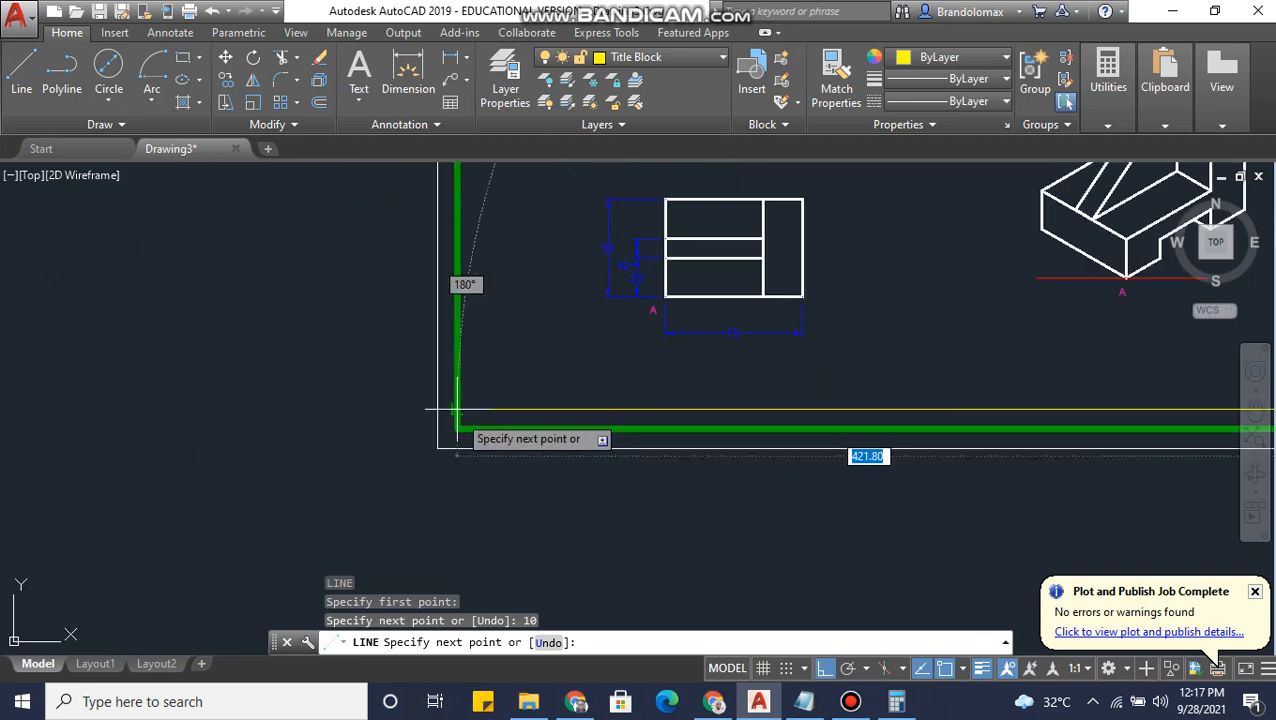
pyautogui.click(456, 410)
pyautogui.press('Escape')
# - Delete the short vertical title block segment overlapping the inner border's right edge
pyautogui.scroll(-4, 464, 413)
pyautogui.scroll(4, 702, 418)
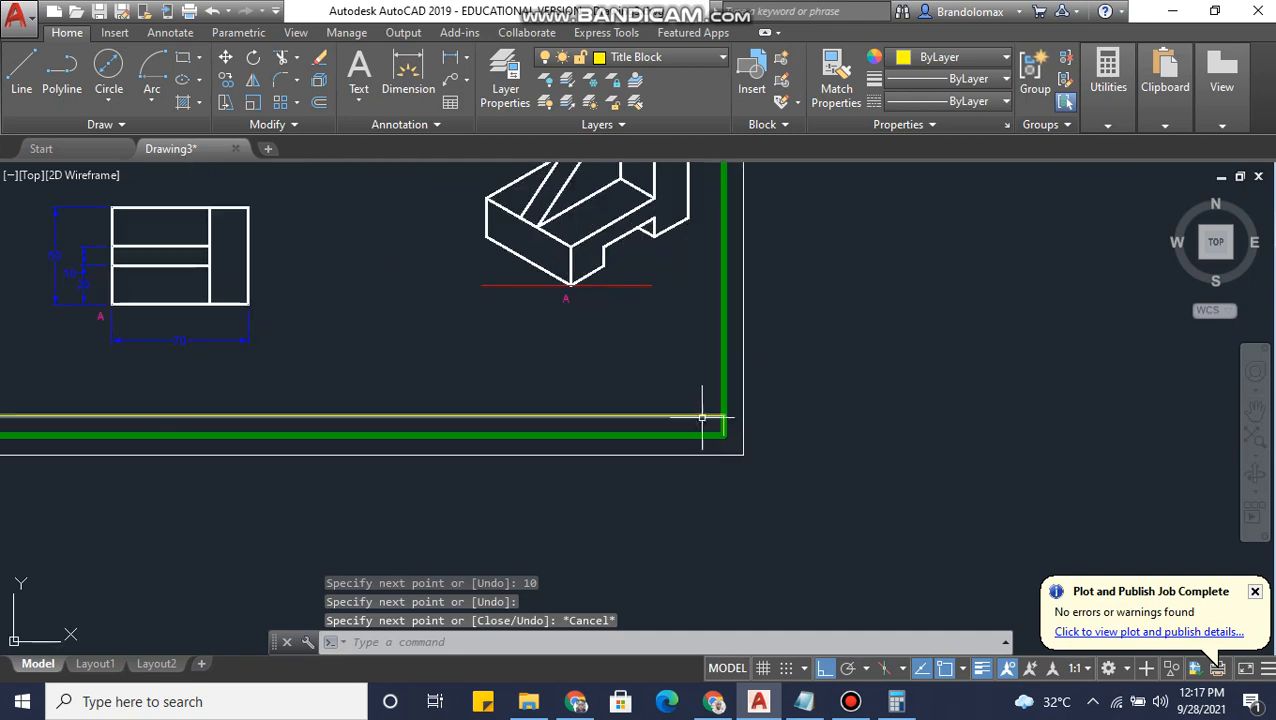
pyautogui.scroll(4, 702, 418)
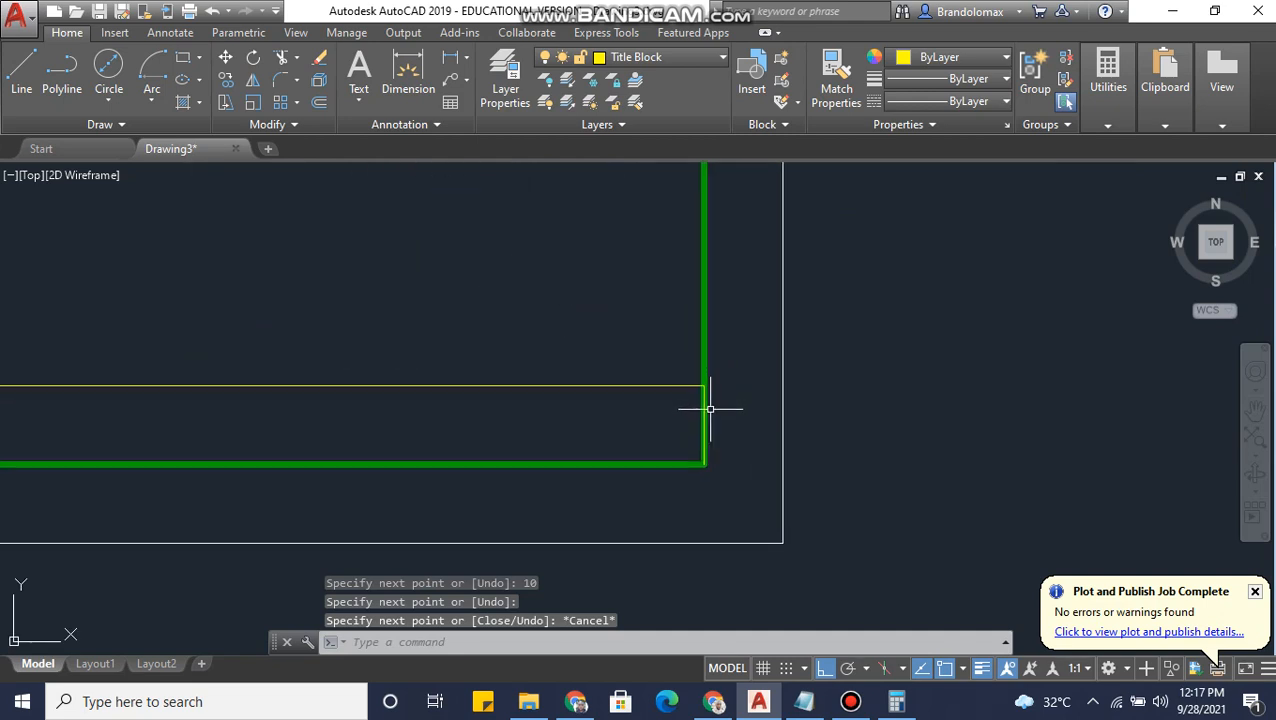
pyautogui.click(706, 410)
pyautogui.press('Delete')
pyautogui.scroll(-4, 760, 420)
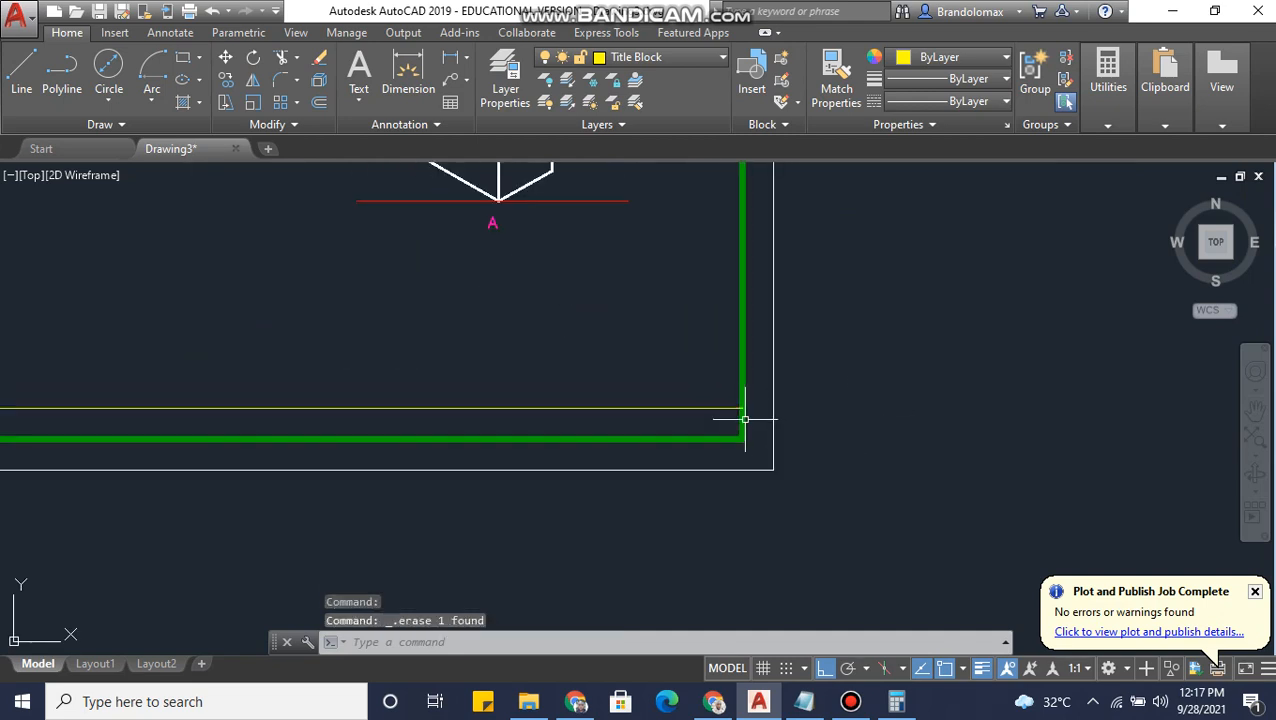
# - Make Text the current layer for the title strip at the border's lower-left corner
pyautogui.scroll(-4, 840, 405)
pyautogui.scroll(4, 515, 406)
pyautogui.moveTo(378, 321); pyautogui.dragTo(598, 324, button='middle')
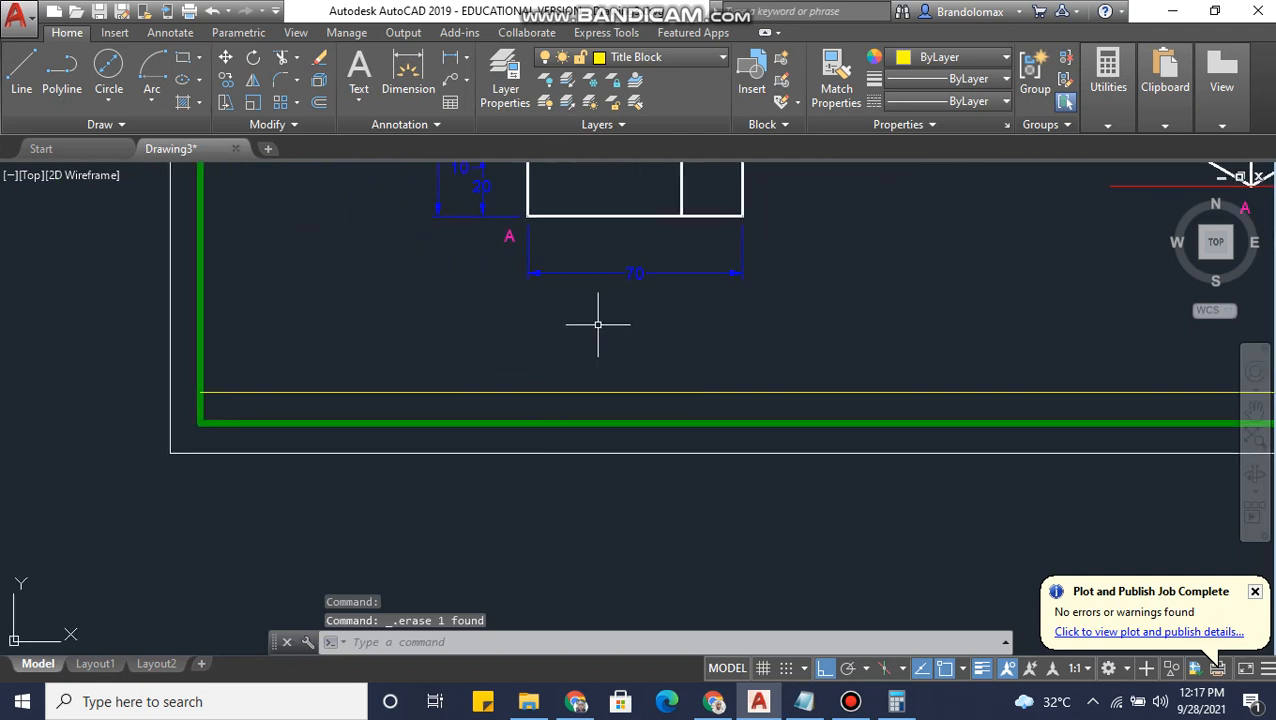
pyautogui.click(690, 55)
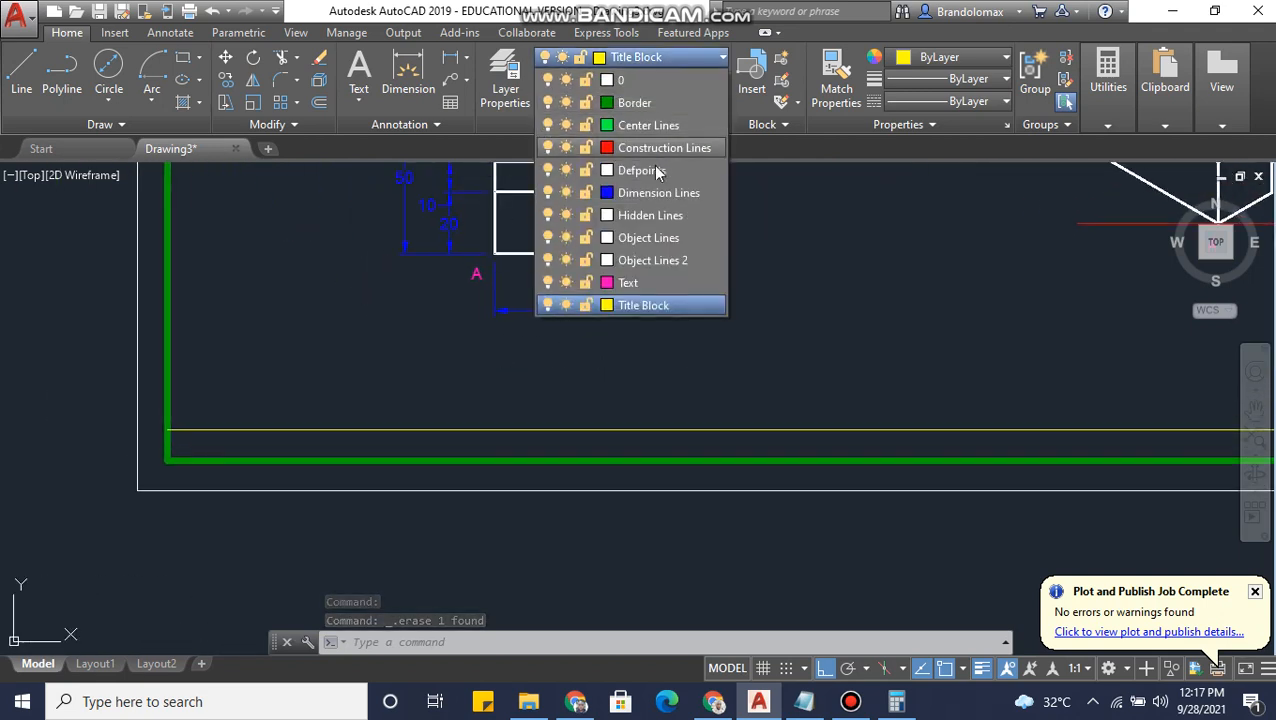
pyautogui.click(641, 283)
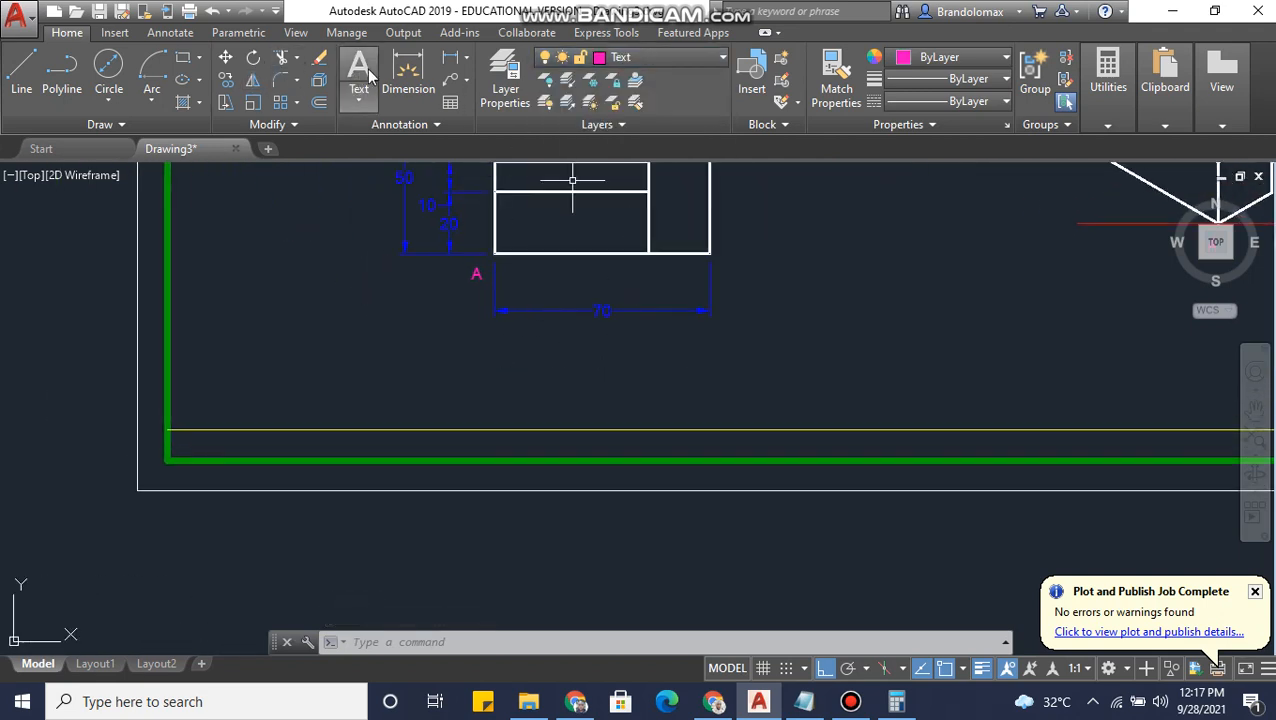
# - Create a multiline text frame at the left end of the title strip and enter the label "NAME:"
pyautogui.click(360, 70)
pyautogui.scroll(4, 337, 303)
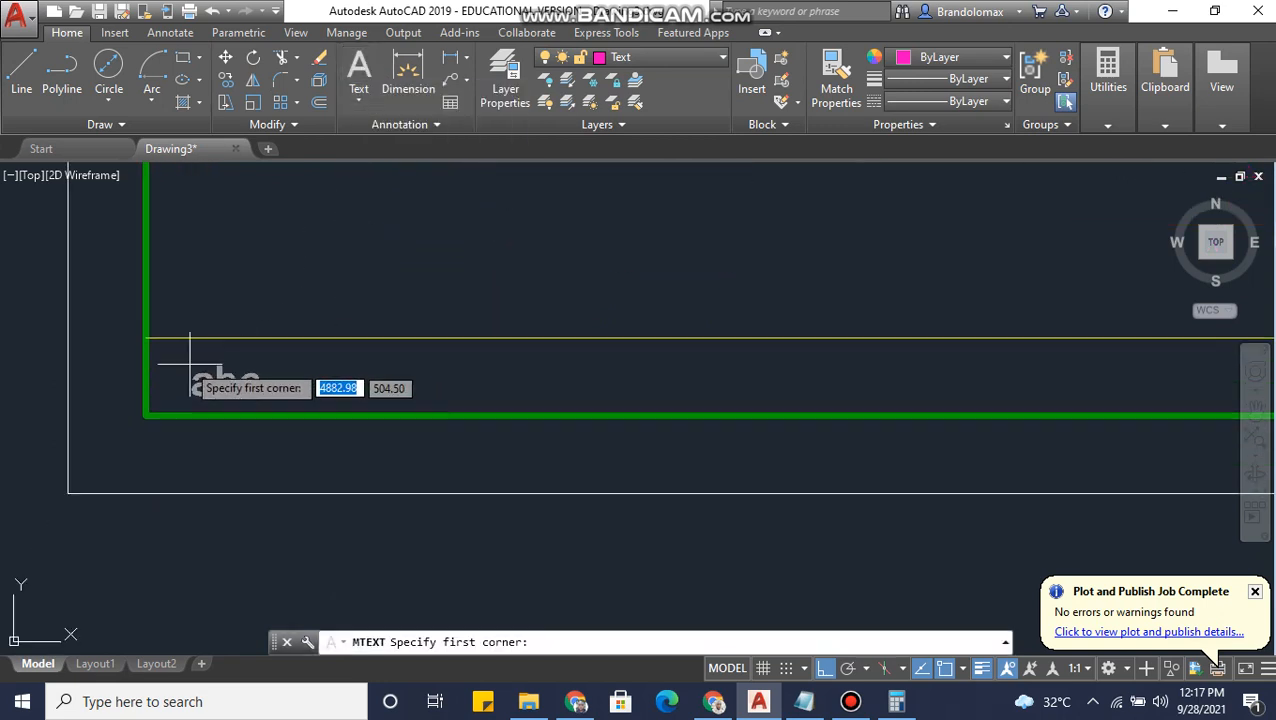
pyautogui.click(177, 360)
pyautogui.press('capslock')
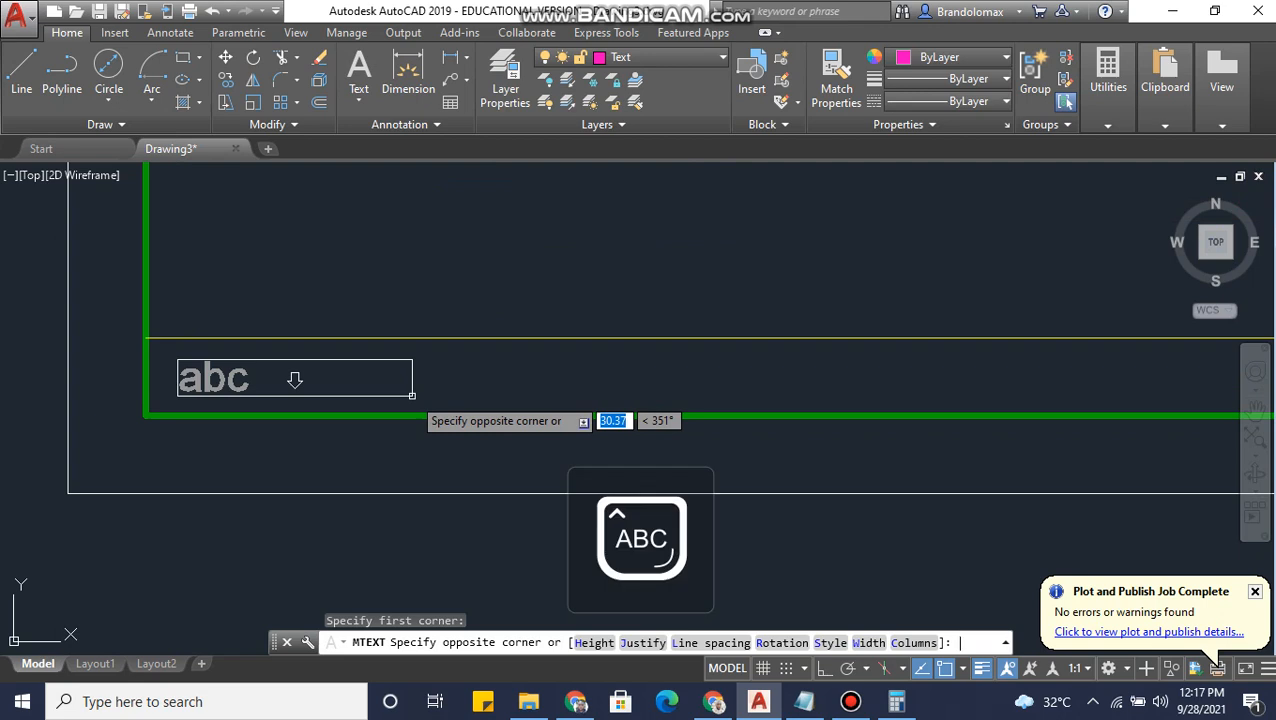
pyautogui.click(411, 396)
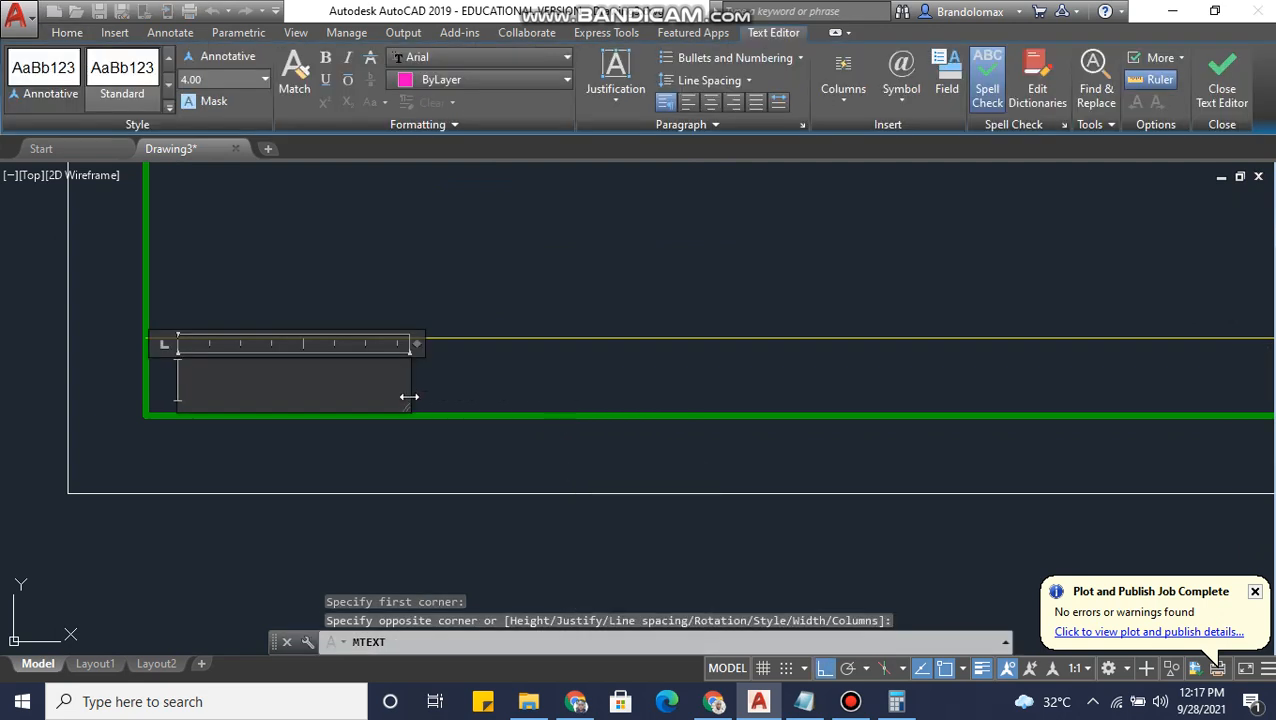
pyautogui.write('N')
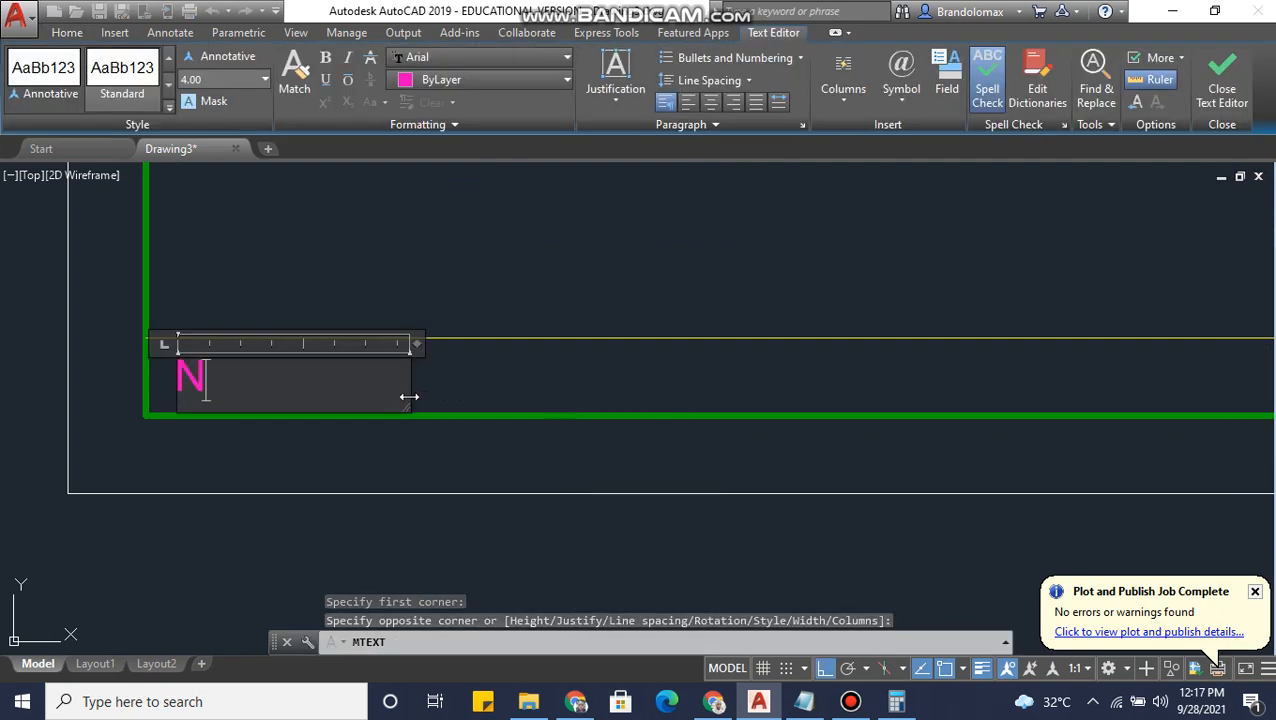
pyautogui.write('AMW')
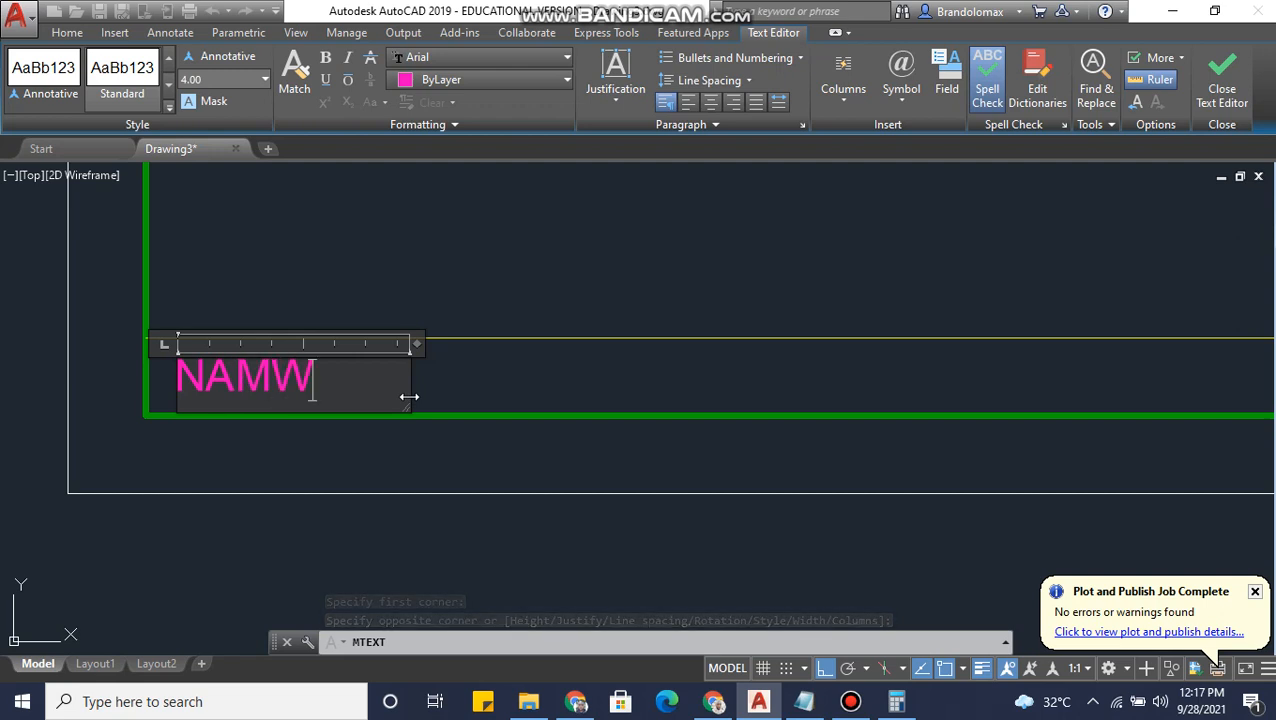
pyautogui.press('BackSpace')
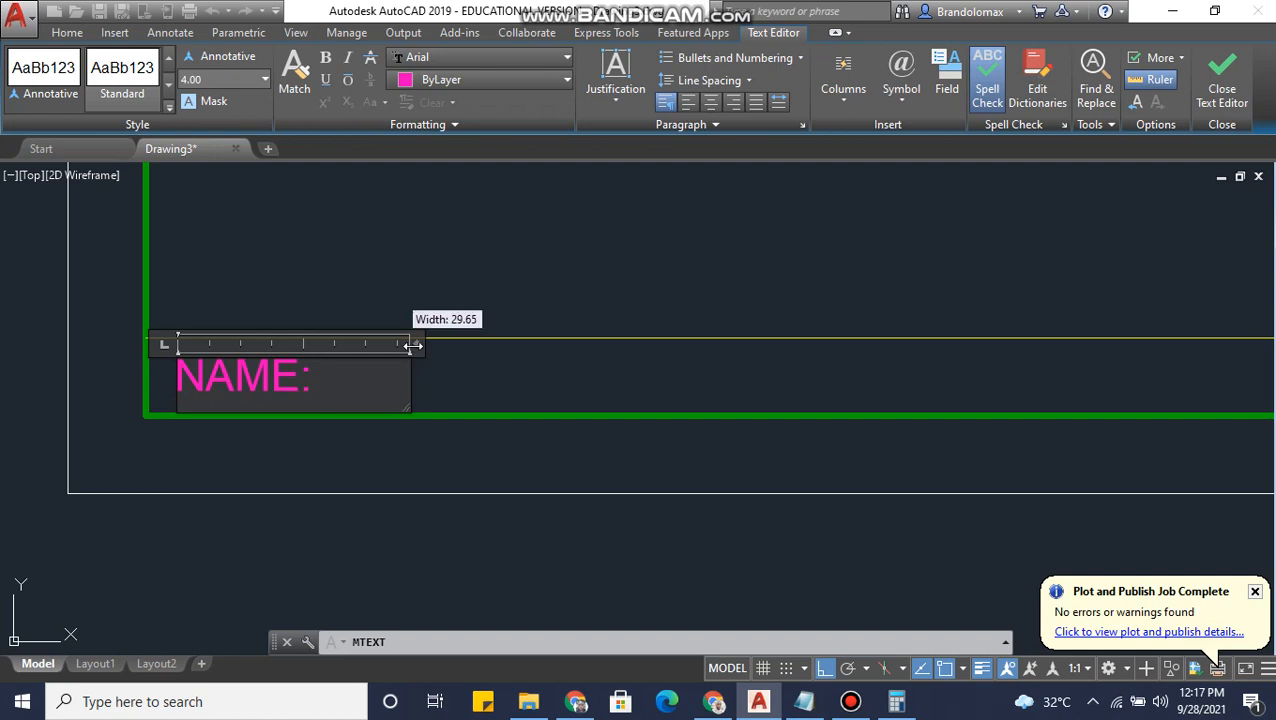
# - Widen the text frame, add the person's full name after the "NAME:" label, and finish the text
pyautogui.moveTo(410, 345); pyautogui.dragTo(784, 342)
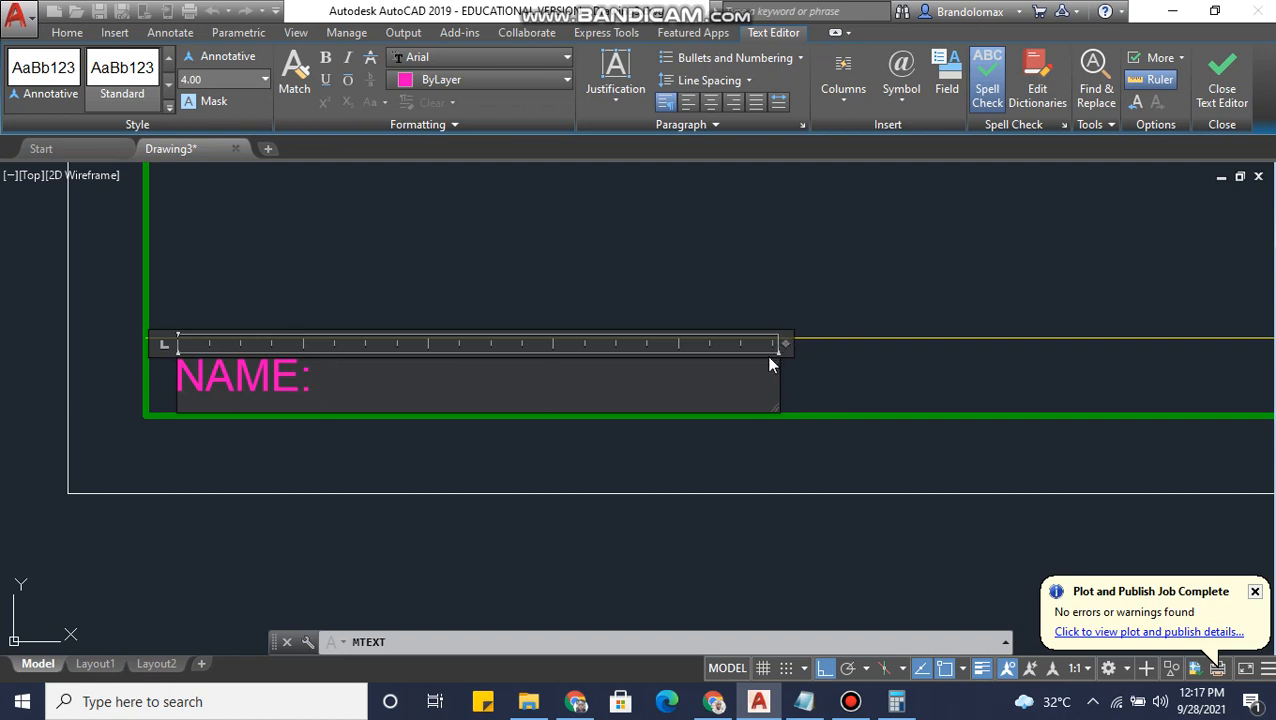
pyautogui.write('B')
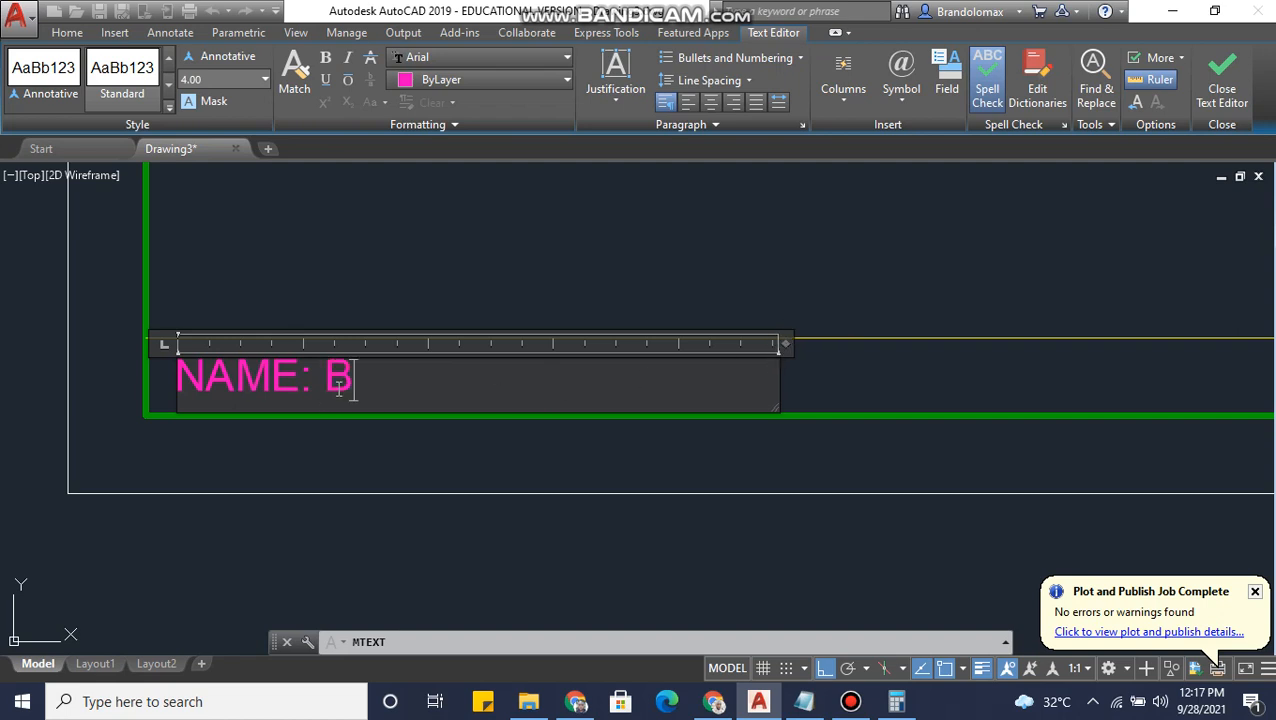
pyautogui.write('RAND')
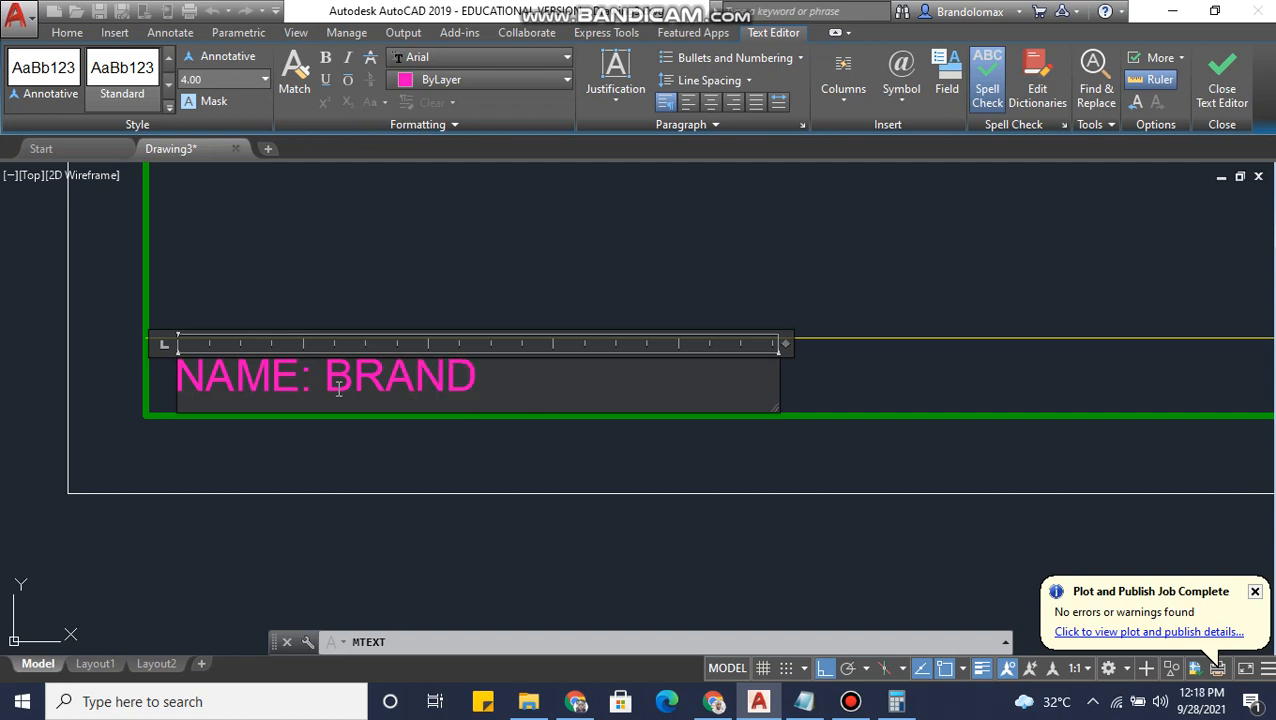
pyautogui.write('ON G')
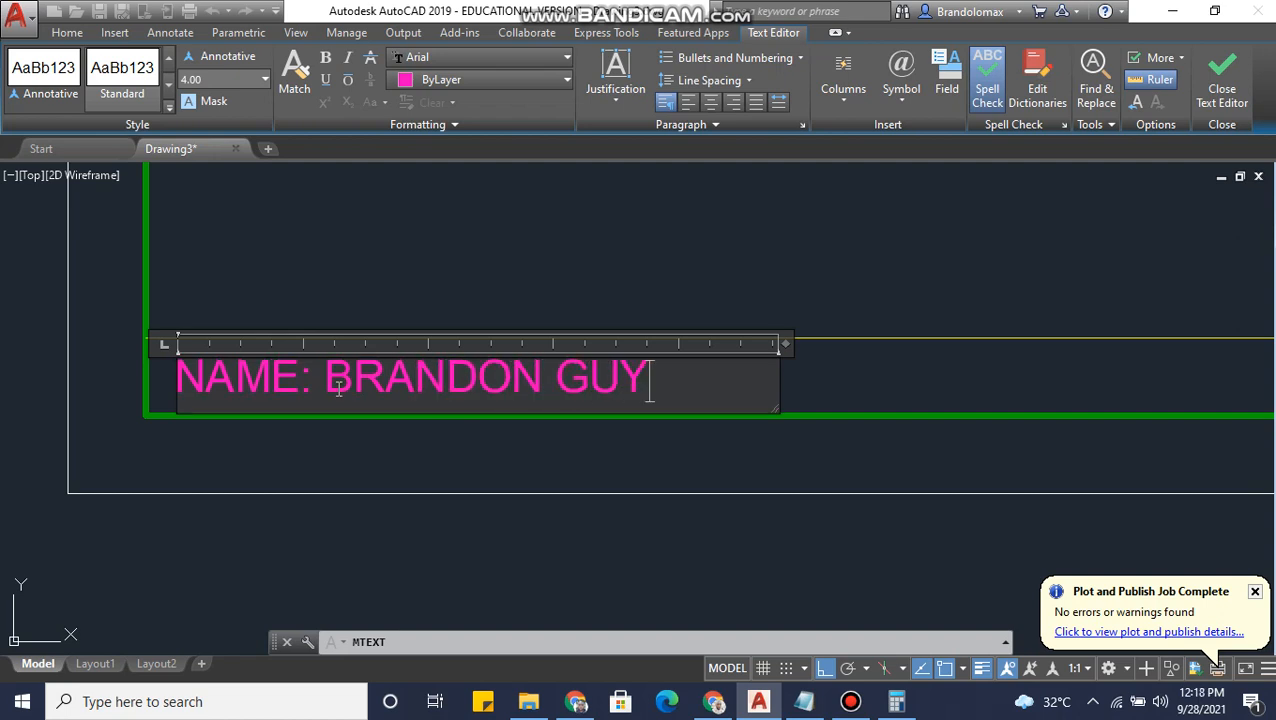
pyautogui.write('UY')
pyautogui.click(536, 465)
# - Copy the name text horizontally along the title strip, placing the first copy about 70 mm to its right
pyautogui.scroll(-2, 641, 373)
pyautogui.moveTo(641, 373); pyautogui.dragTo(484, 361, button='middle')
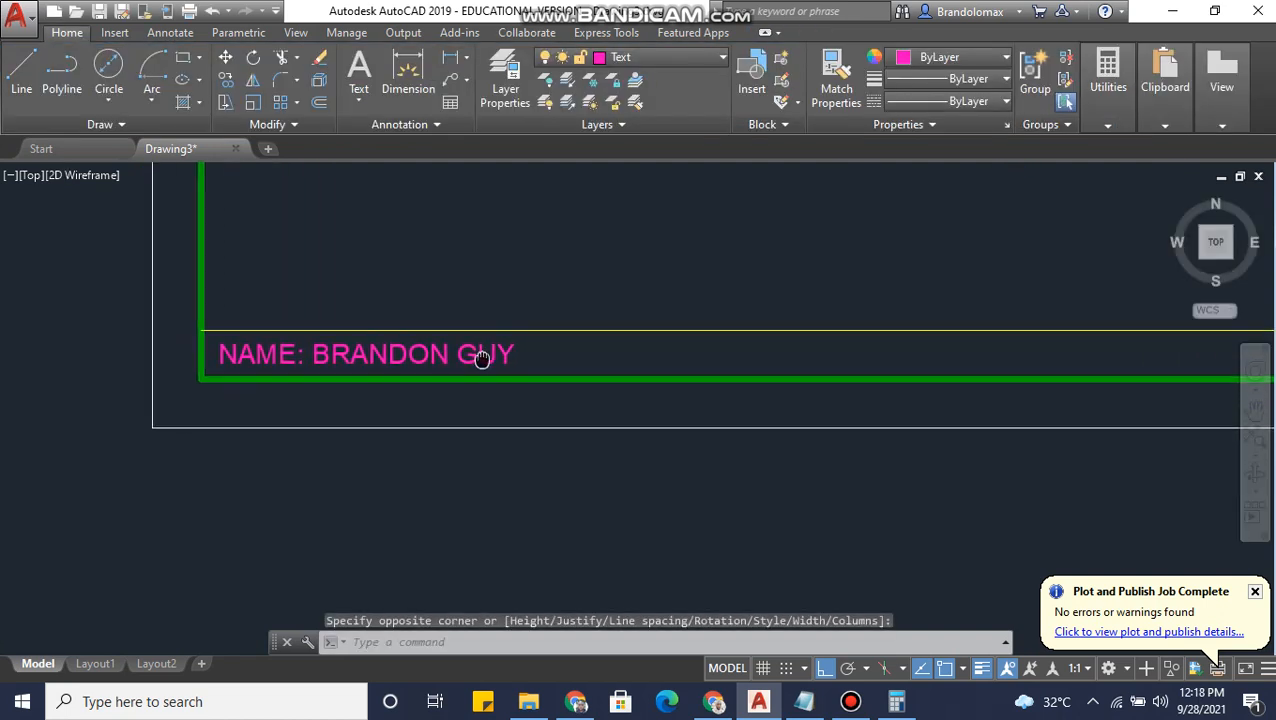
pyautogui.scroll(-4, 484, 361)
pyautogui.scroll(4, 502, 361)
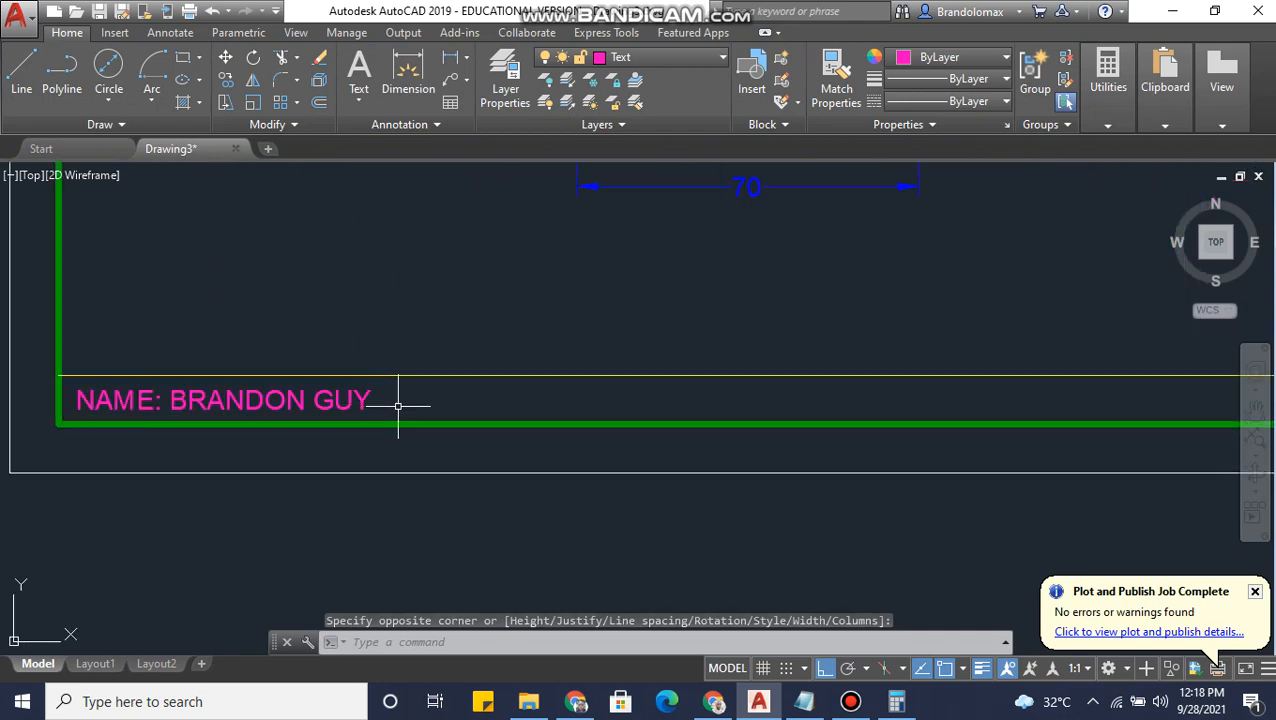
pyautogui.moveTo(398, 405); pyautogui.dragTo(351, 404, button='middle')
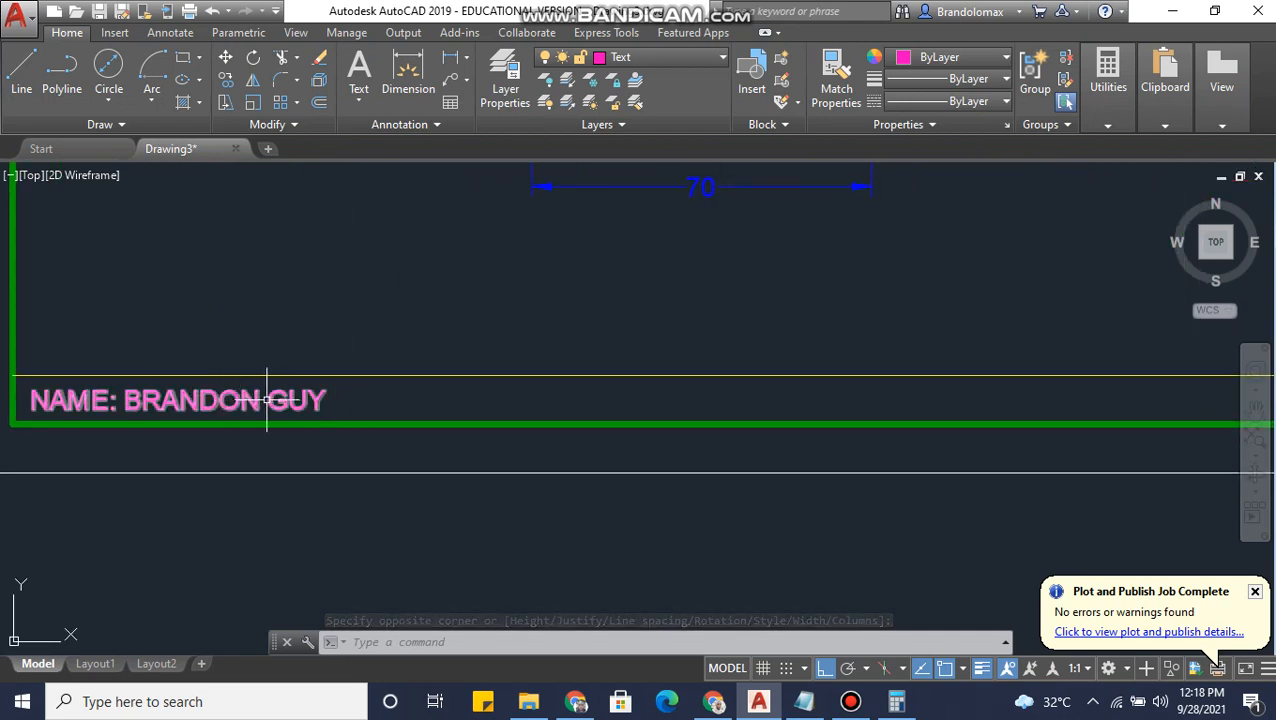
pyautogui.moveTo(267, 400); pyautogui.dragTo(330, 393, button='middle')
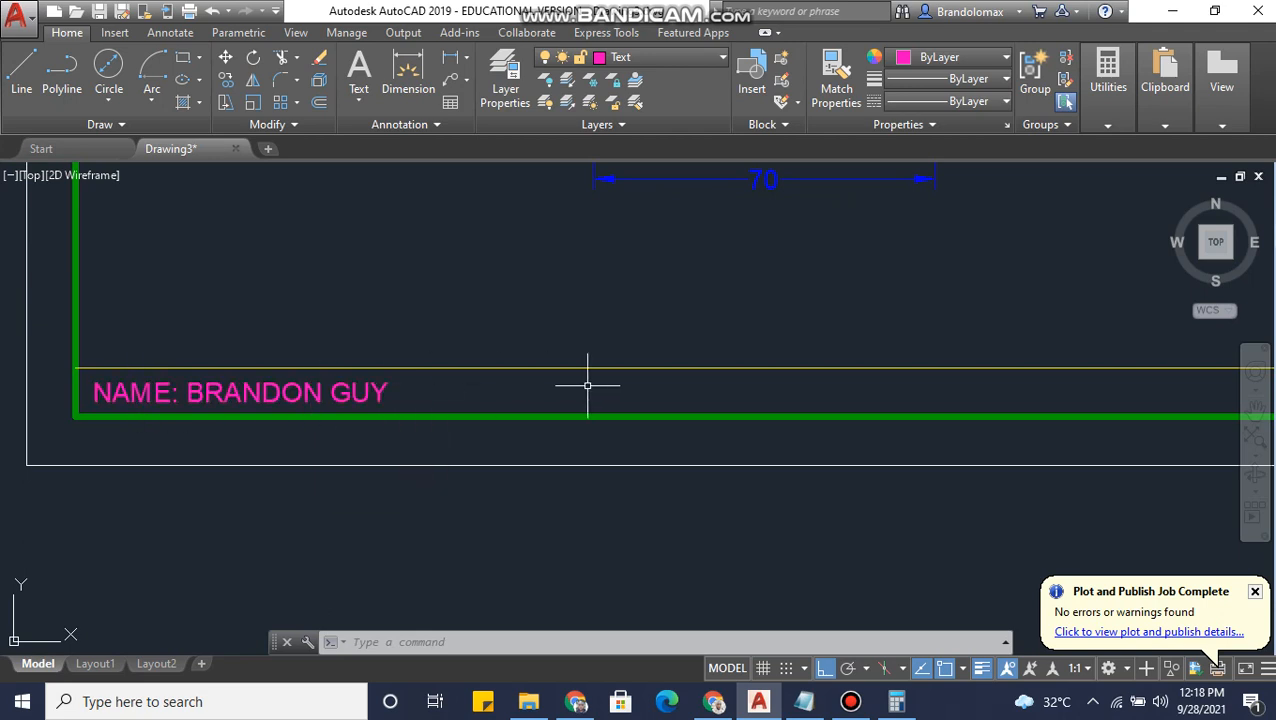
pyautogui.click(268, 392)
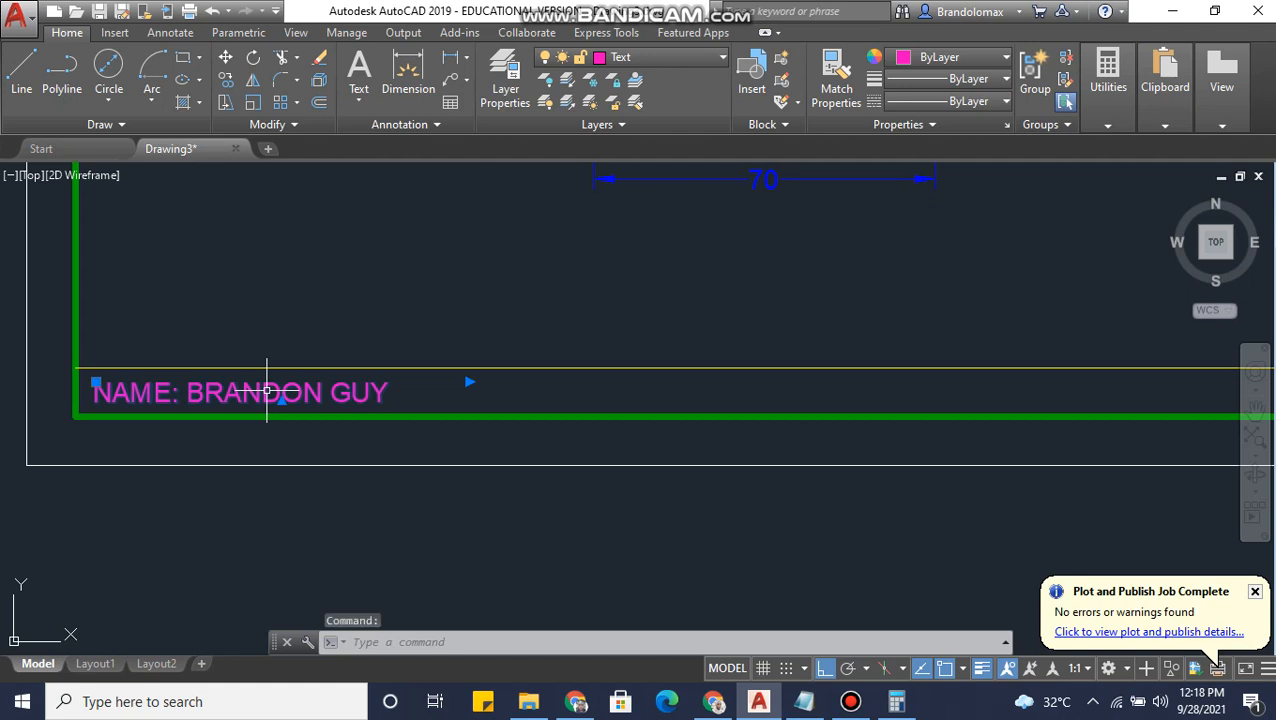
pyautogui.rightClick(112, 382)
pyautogui.click(147, 383)
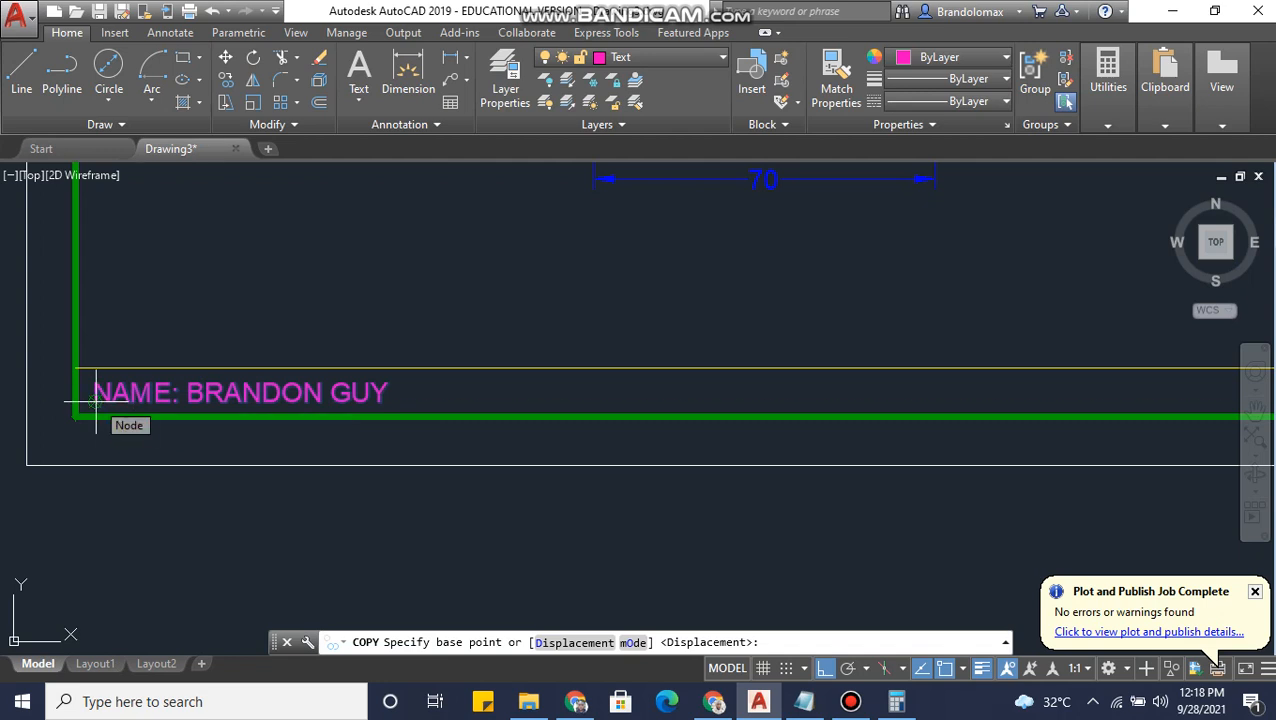
pyautogui.click(96, 403)
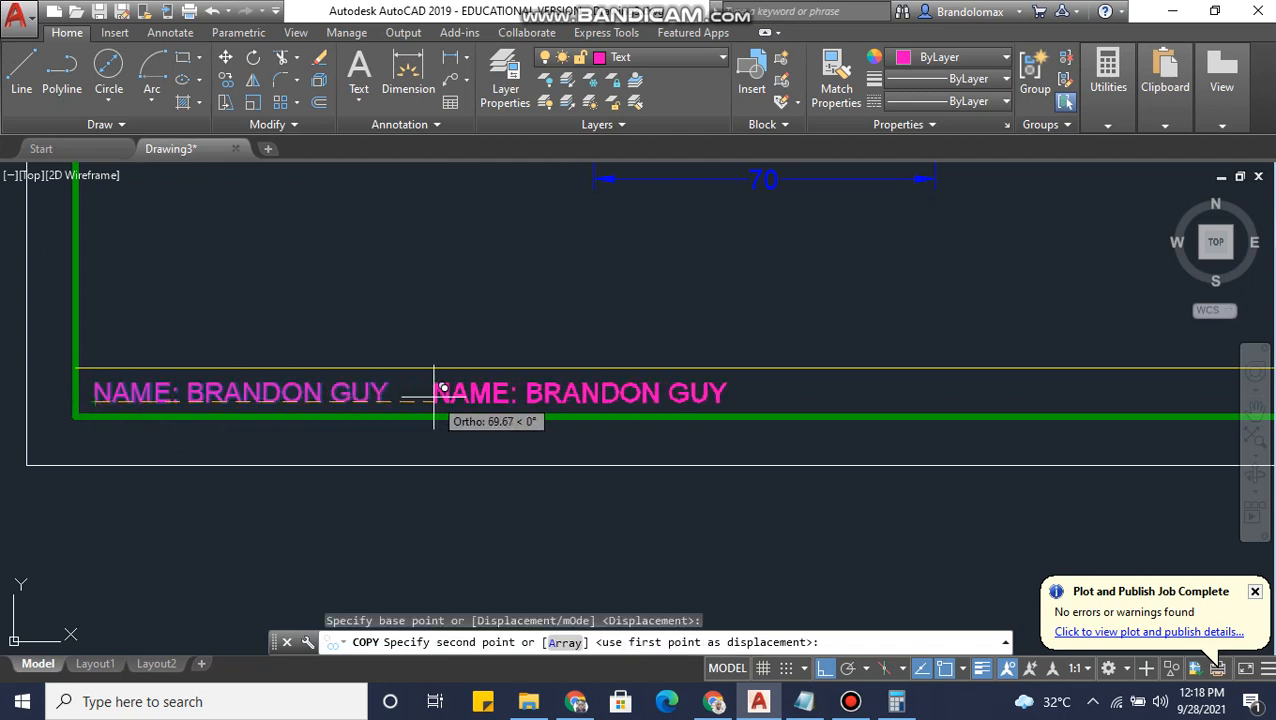
pyautogui.click(436, 392)
# - Place three more copies of the name text along the strip, the nearest about 145 mm from the original, and end copying
pyautogui.moveTo(721, 370); pyautogui.dragTo(425, 365, button='middle')
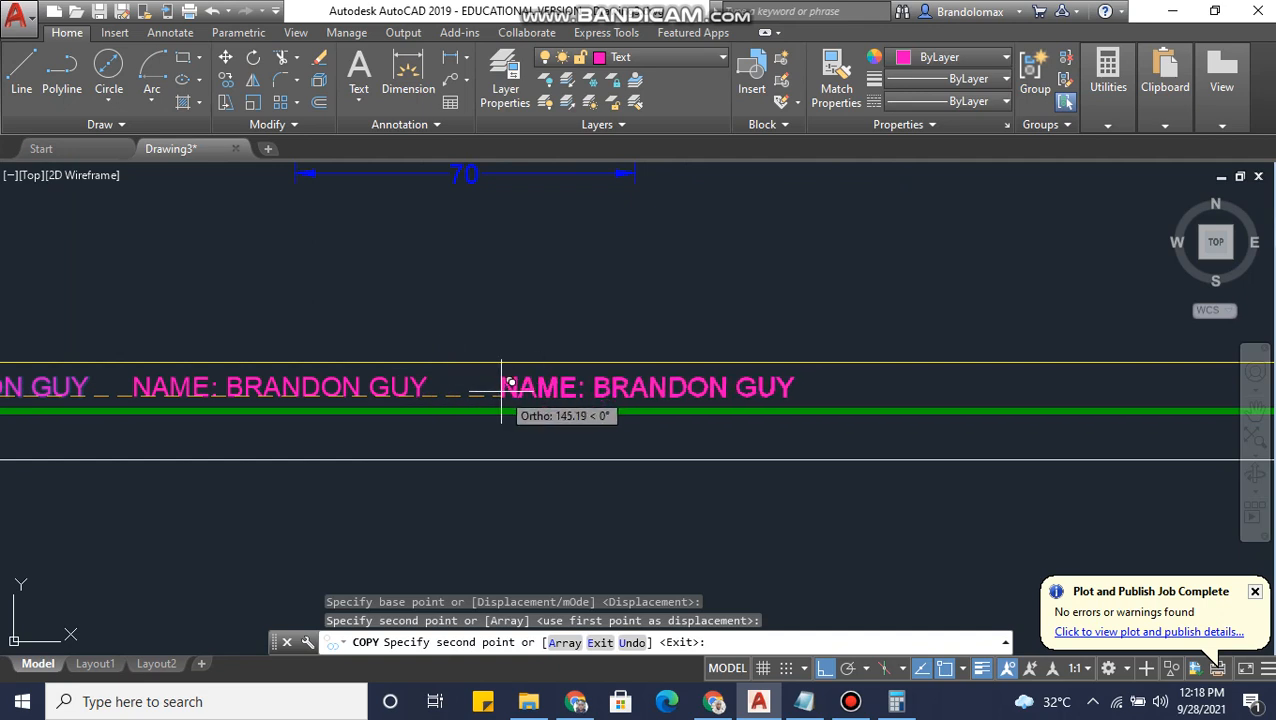
pyautogui.click(502, 386)
pyautogui.scroll(-2, 540, 394)
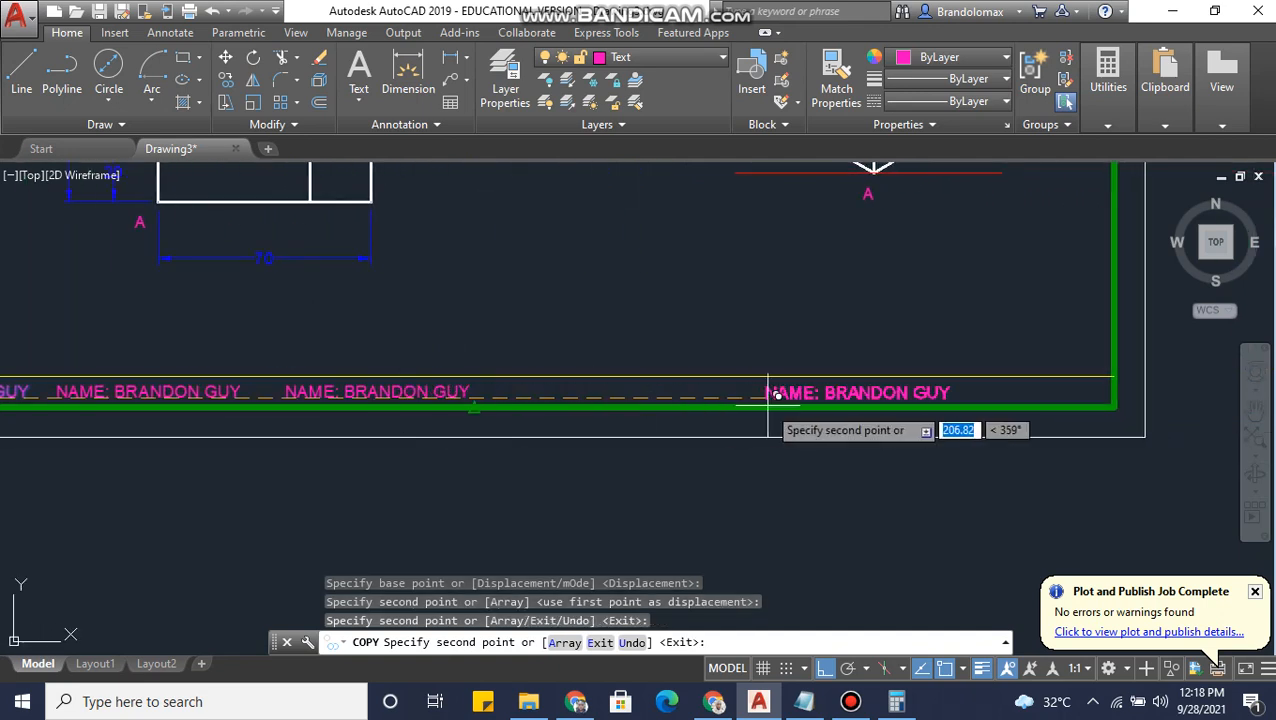
pyautogui.click(795, 385)
pyautogui.moveTo(976, 392); pyautogui.dragTo(1020, 310, button='middle')
pyautogui.press('Escape')
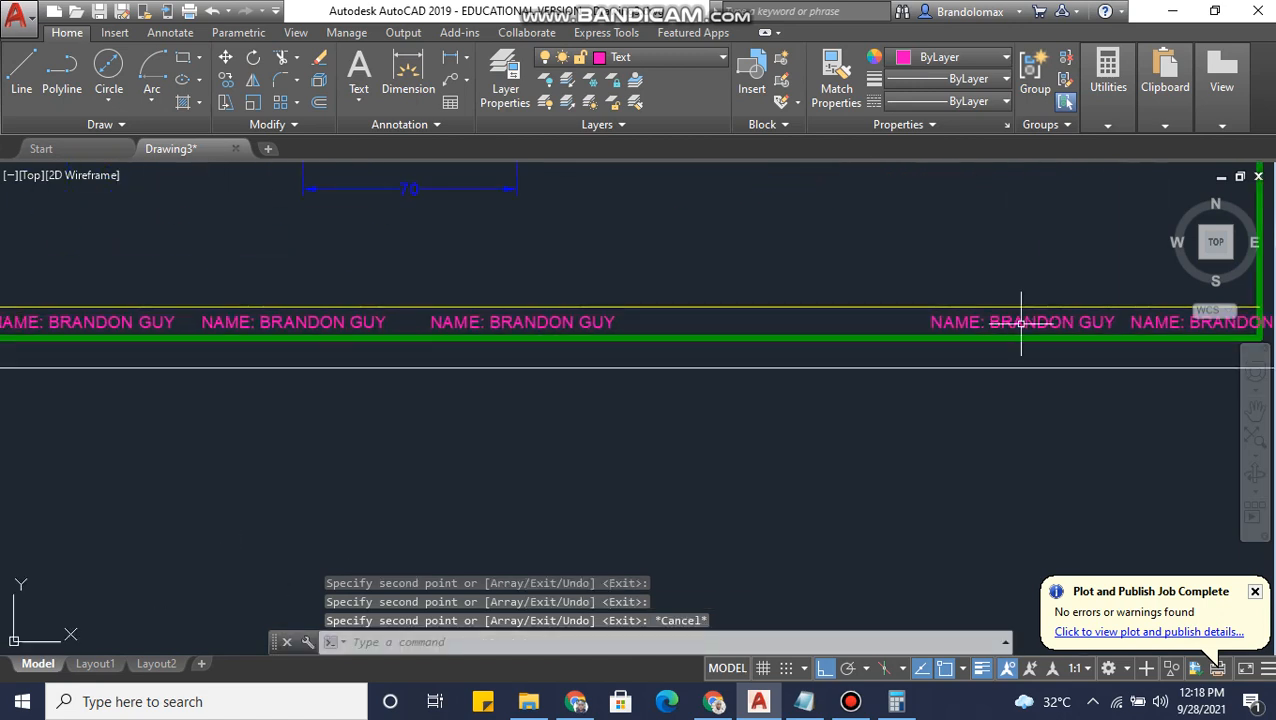
# - Change the first copied text in the title strip to read "DATE: 28/09/201"
pyautogui.moveTo(439, 407); pyautogui.dragTo(651, 484, button='middle')
pyautogui.scroll(4, 515, 394)
pyautogui.doubleClick(490, 395)
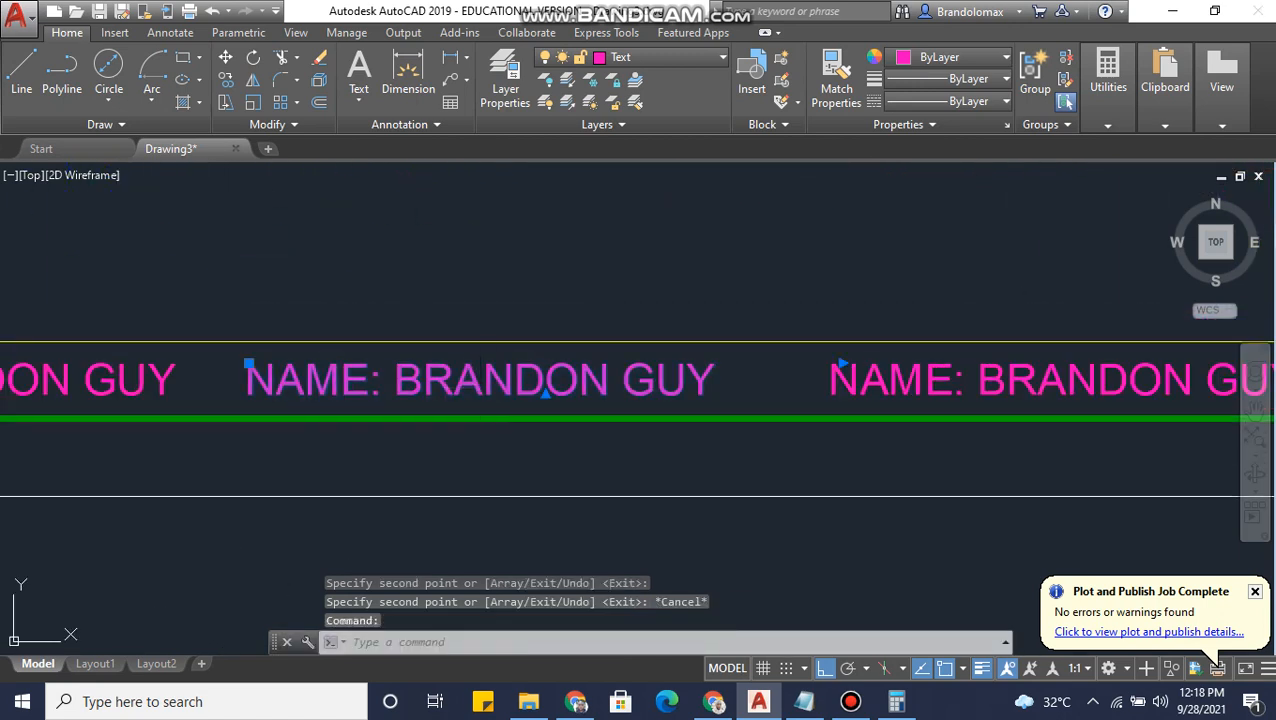
pyautogui.moveTo(313, 385); pyautogui.dragTo(260, 380)
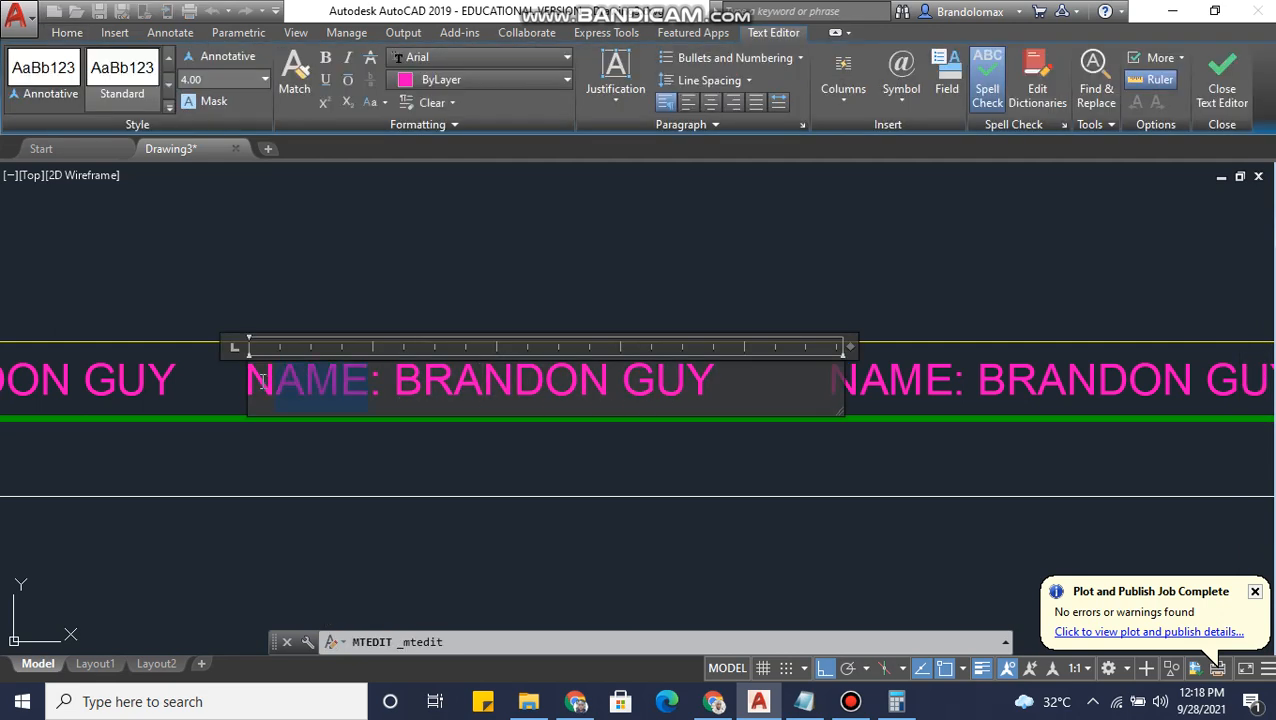
pyautogui.write('DATE')
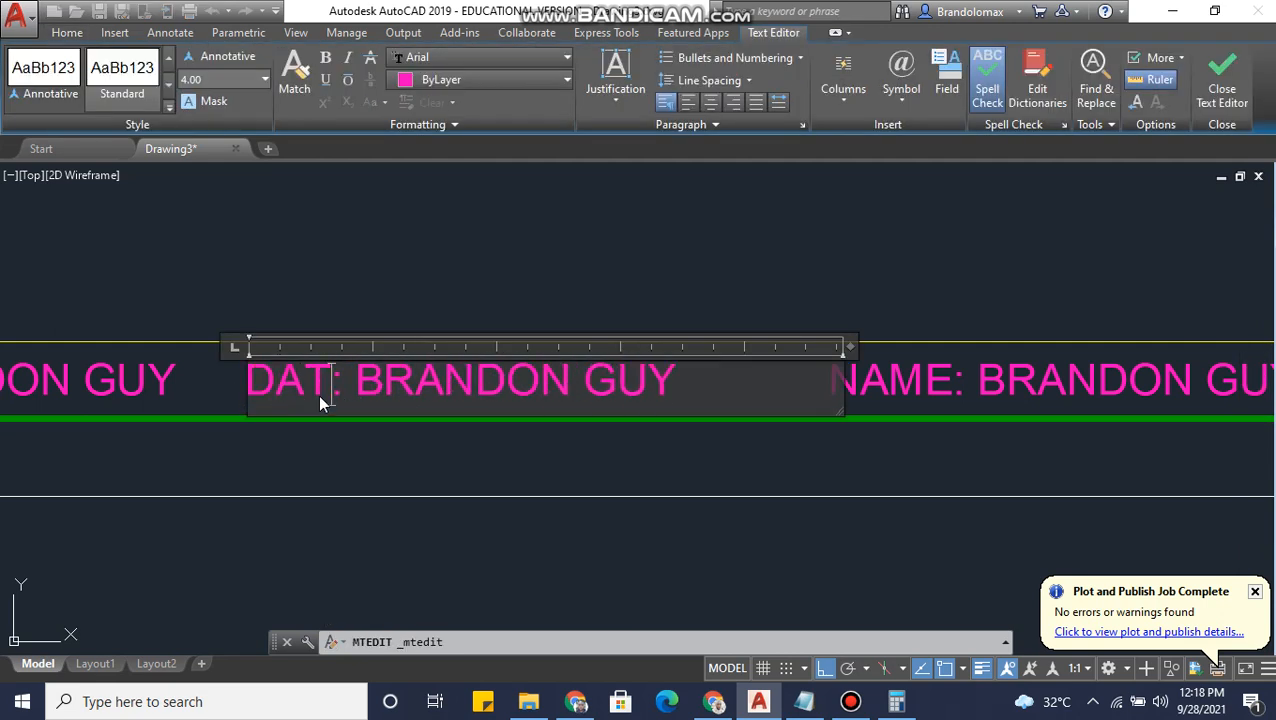
pyautogui.moveTo(702, 386); pyautogui.dragTo(396, 387)
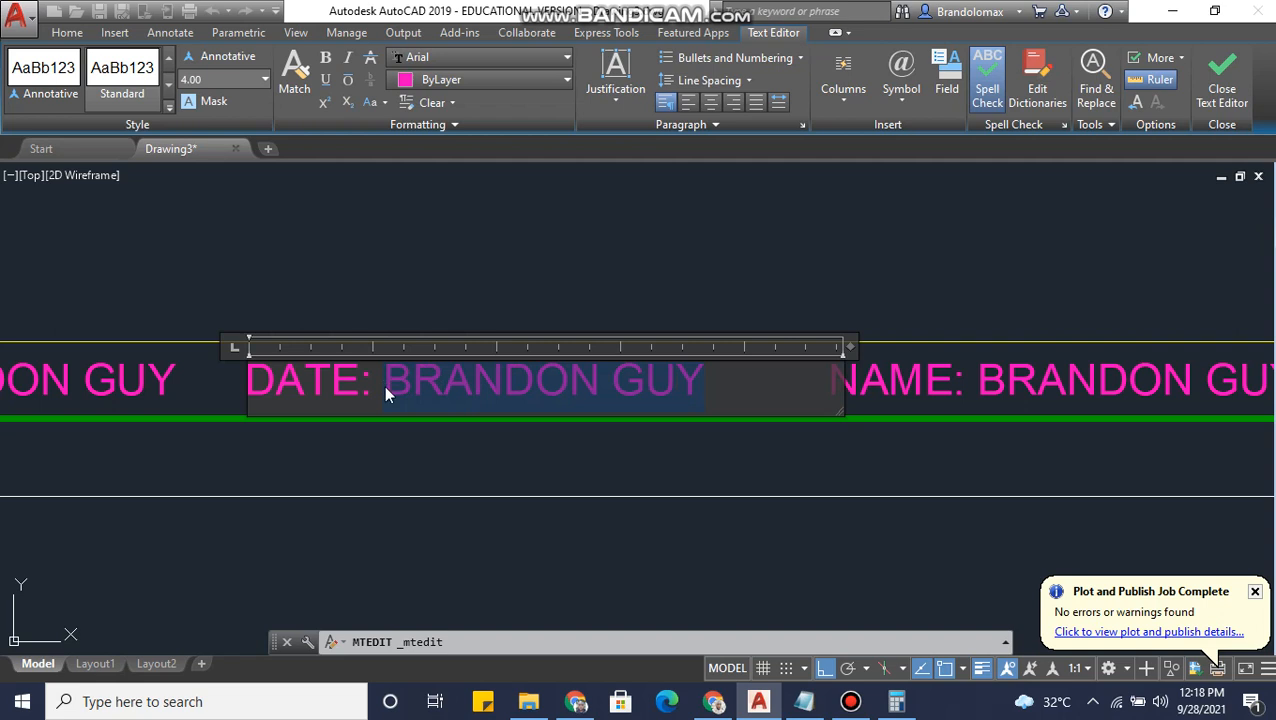
pyautogui.write('28/')
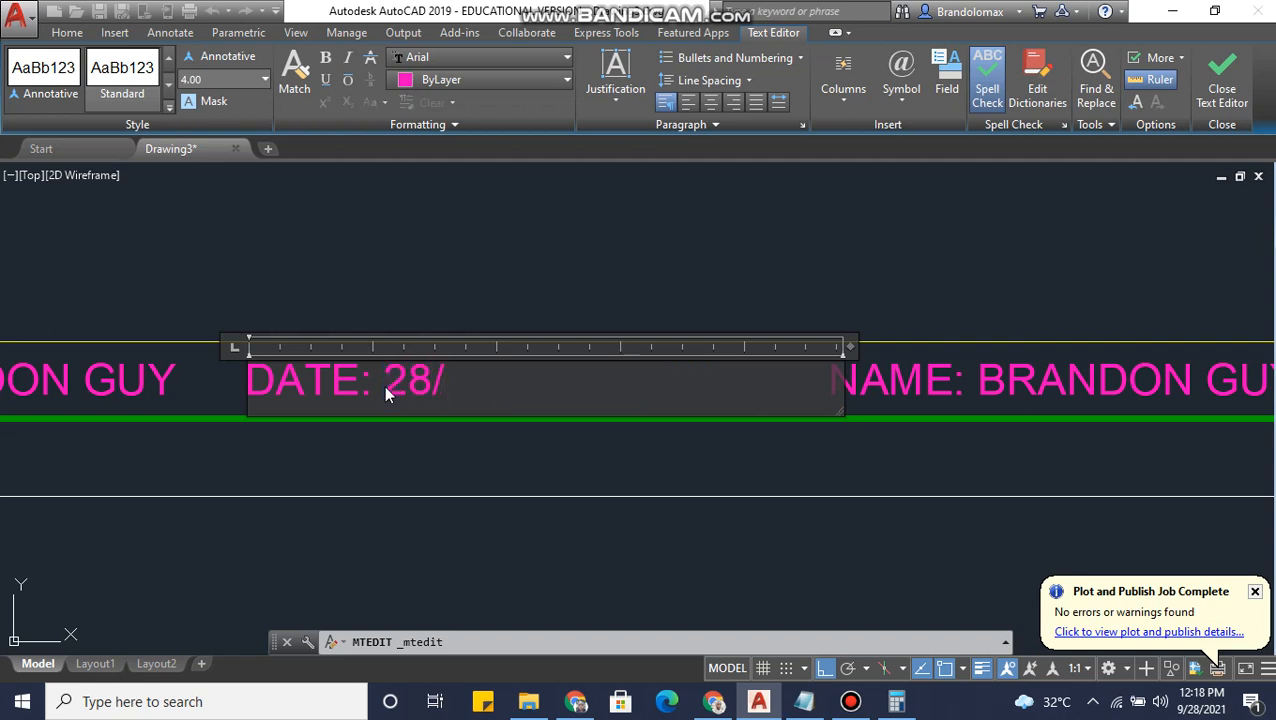
pyautogui.write('09/2')
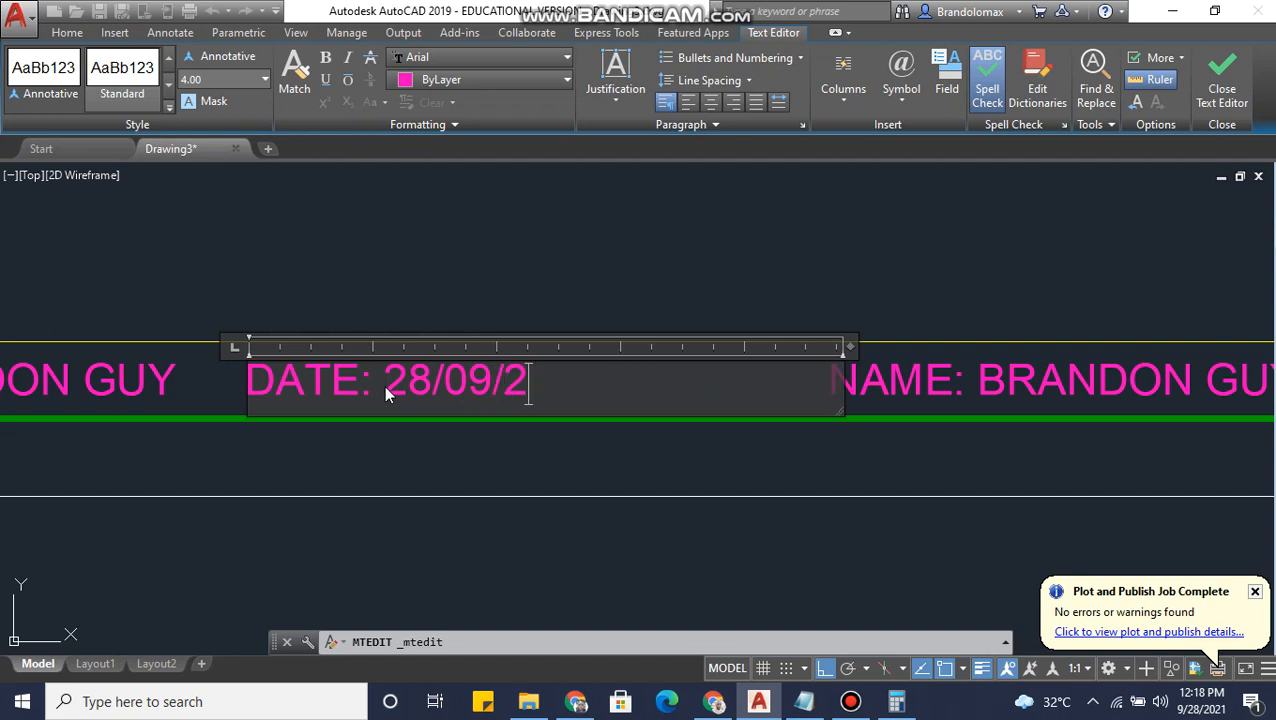
pyautogui.write('01')
pyautogui.click(680, 435)
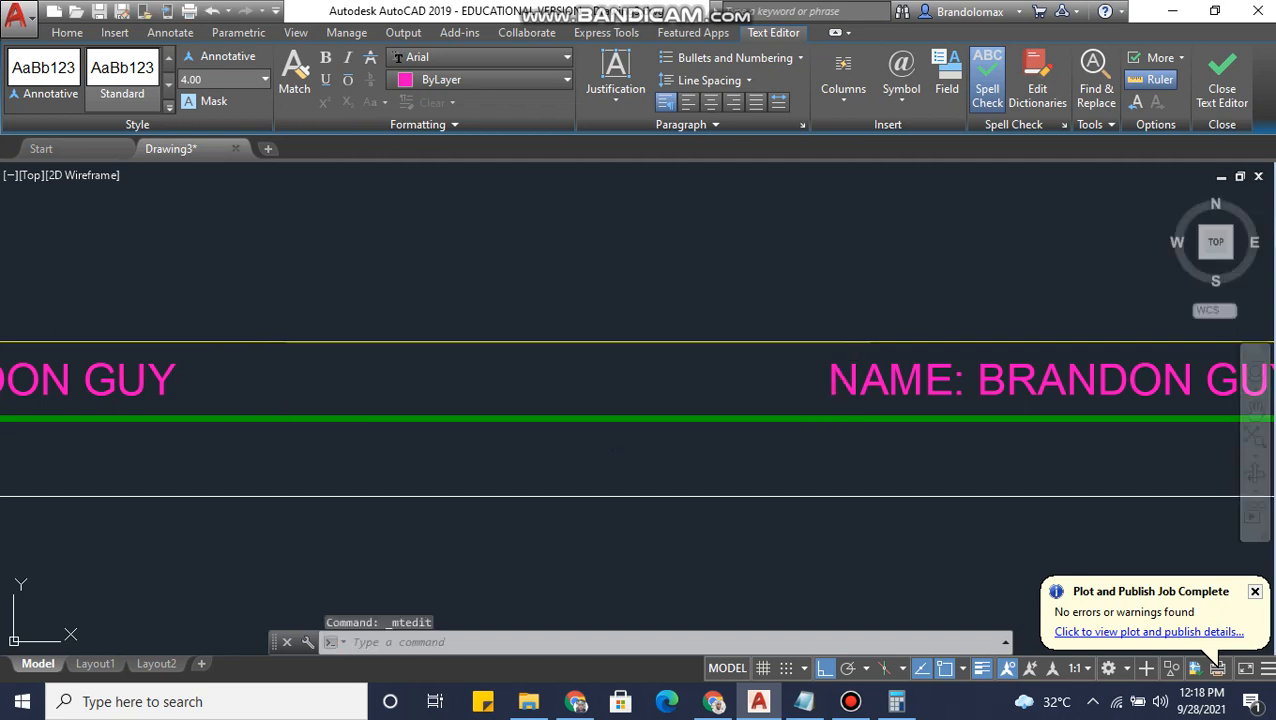
# - Change the second copied text's label to "TOPIC:" and delete the person's name after it
pyautogui.moveTo(760, 442); pyautogui.dragTo(374, 442, button='middle')
pyautogui.click(513, 380)
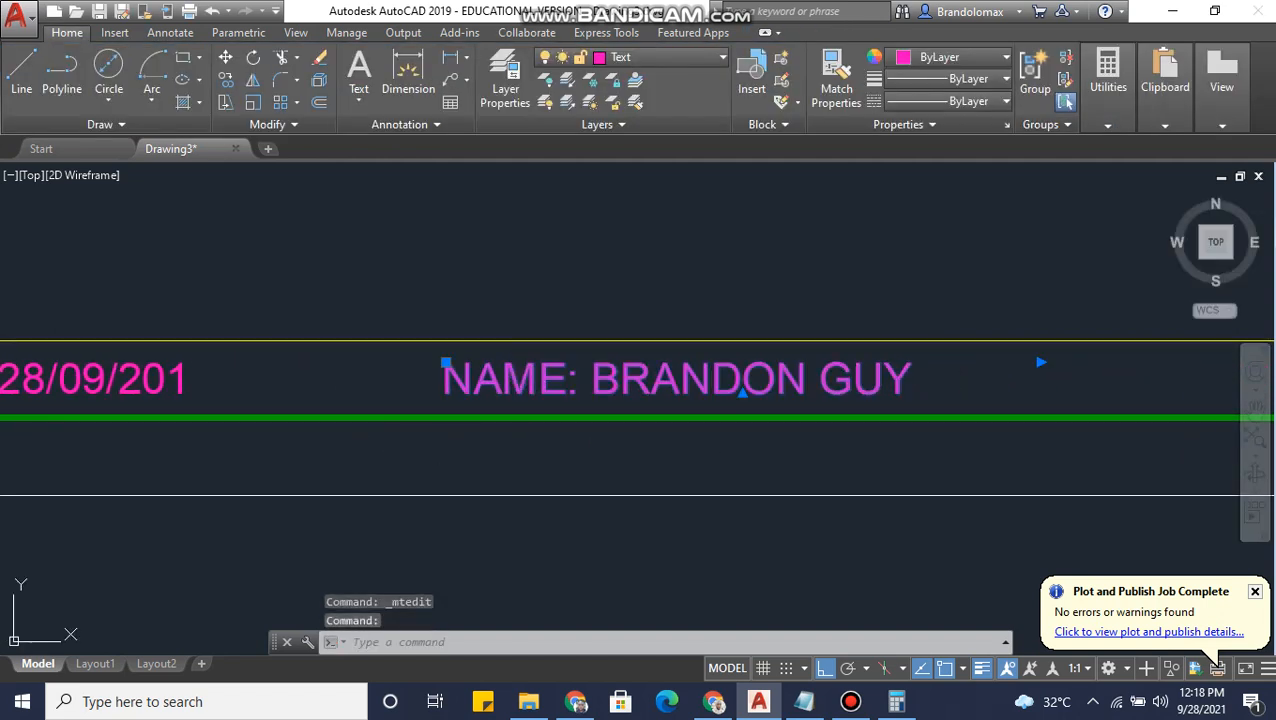
pyautogui.doubleClick(567, 380)
pyautogui.moveTo(503, 380); pyautogui.dragTo(424, 380)
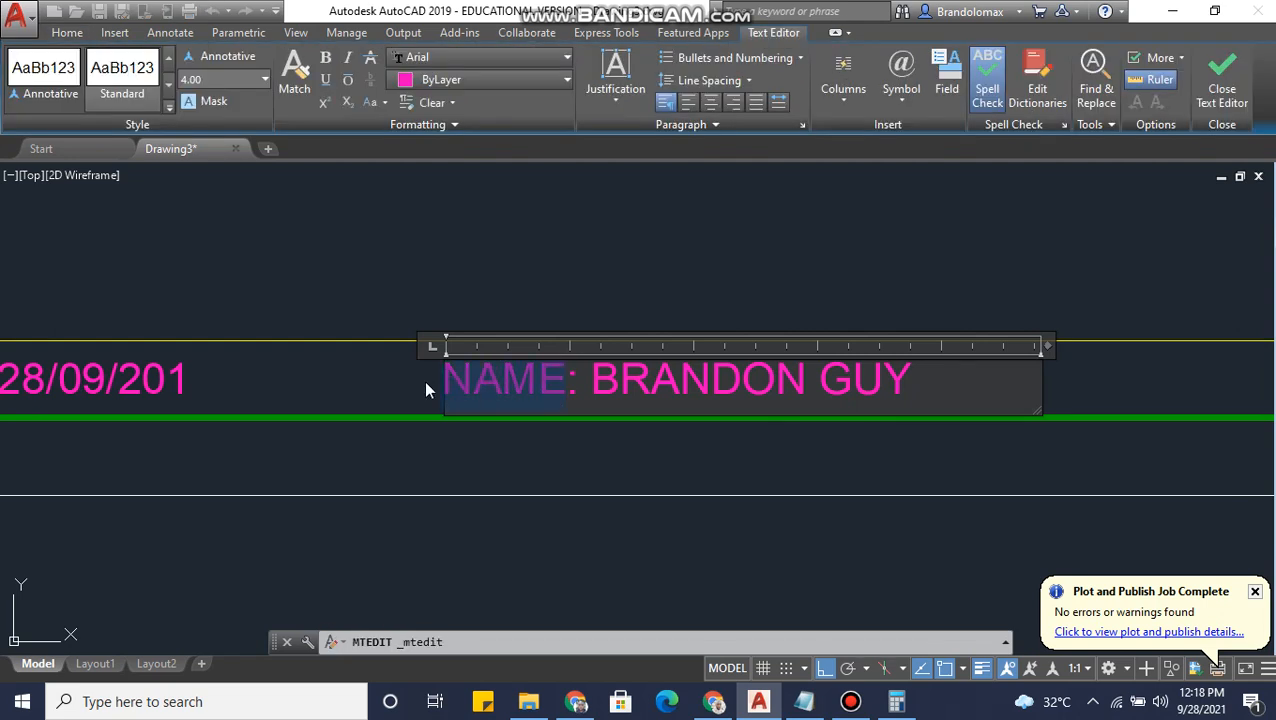
pyautogui.write('TI')
pyautogui.press('BackSpace')
pyautogui.write('OPI')
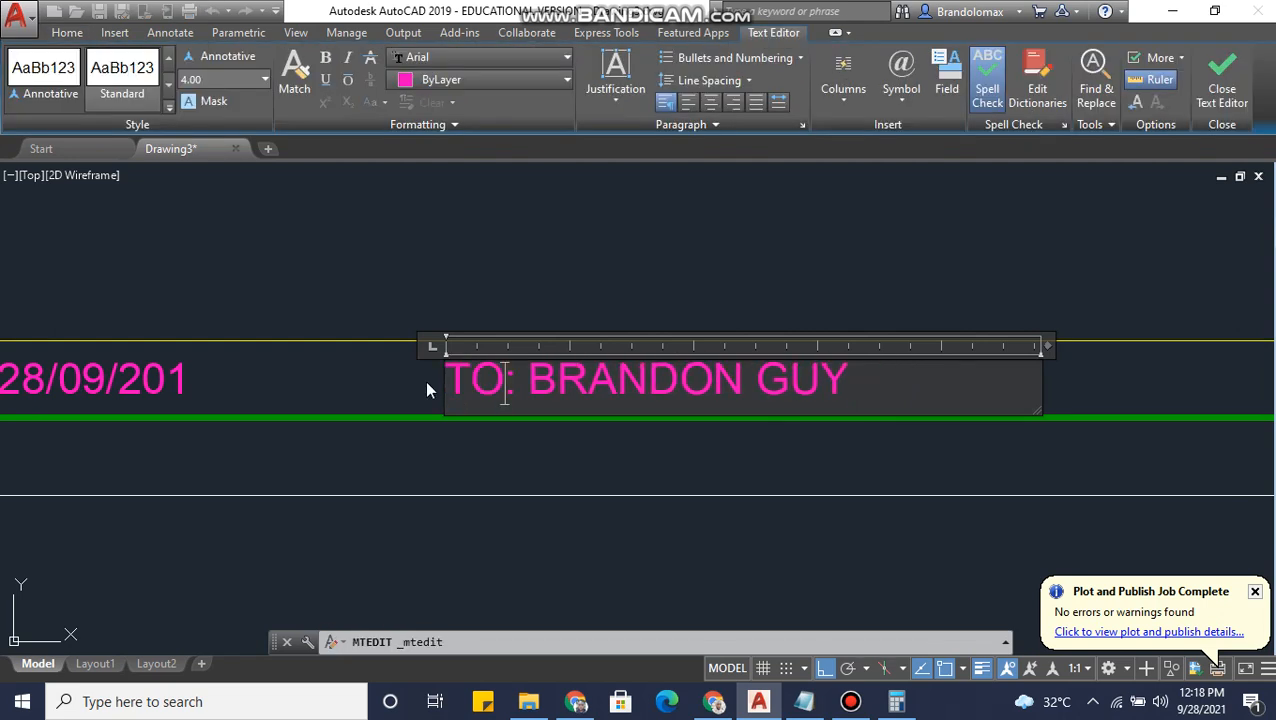
pyautogui.write('C')
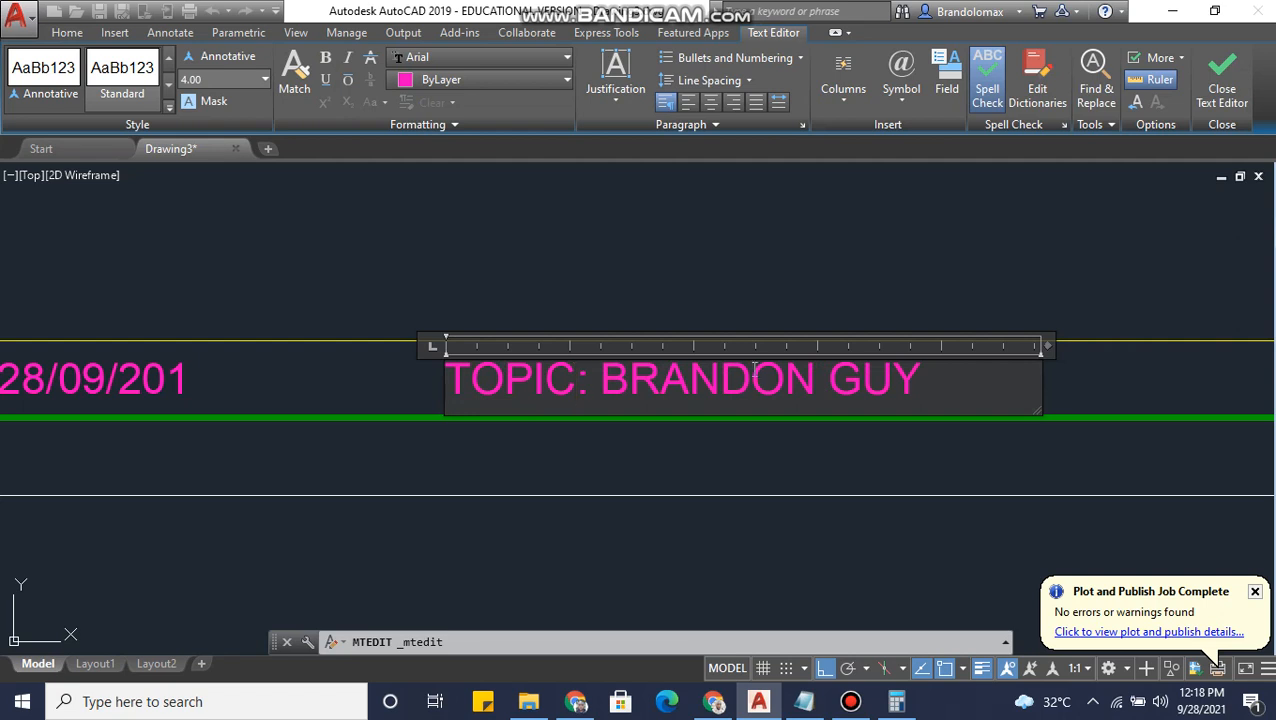
pyautogui.moveTo(950, 373); pyautogui.dragTo(613, 397)
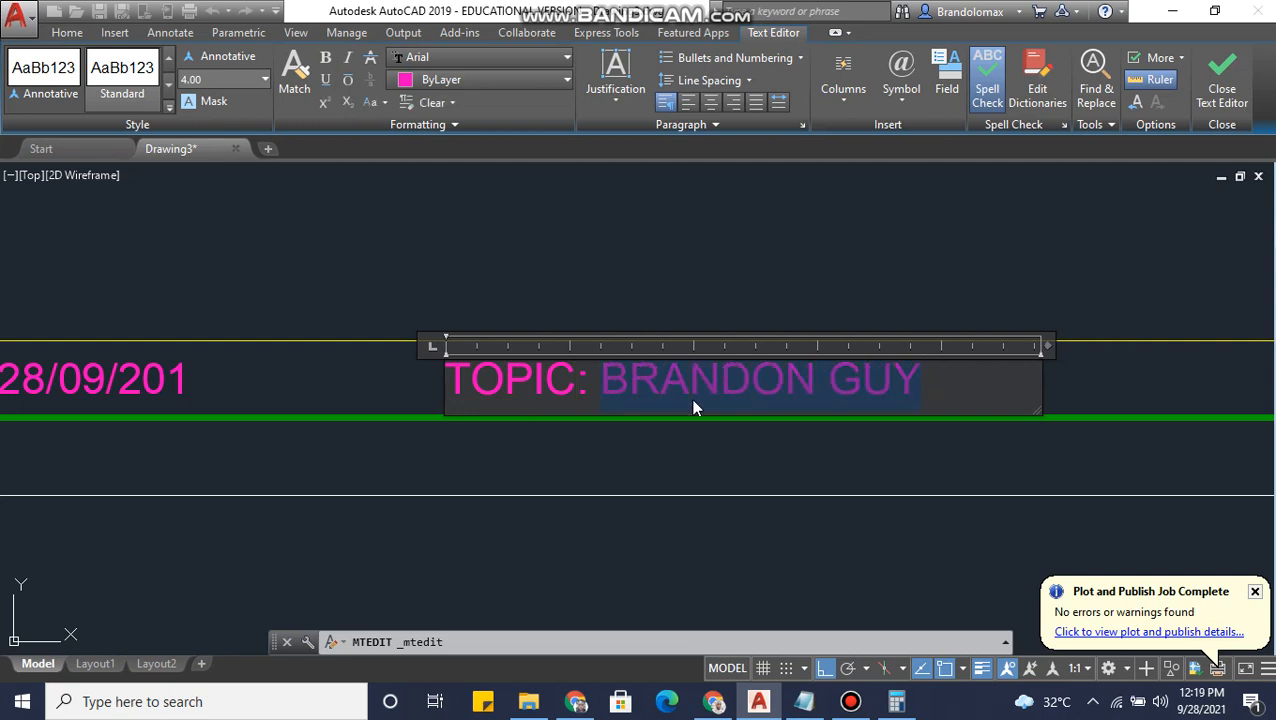
pyautogui.press('Delete')
pyautogui.click(795, 436)
# - Change the third copied text in the title strip to read "SCALE:" and delete the person's name after it
pyautogui.moveTo(410, 456)
pyautogui.mouseDown(button='middle')
pyautogui.moveTo(750, 456)
pyautogui.moveTo(373, 450)
pyautogui.mouseUp(button='middle')
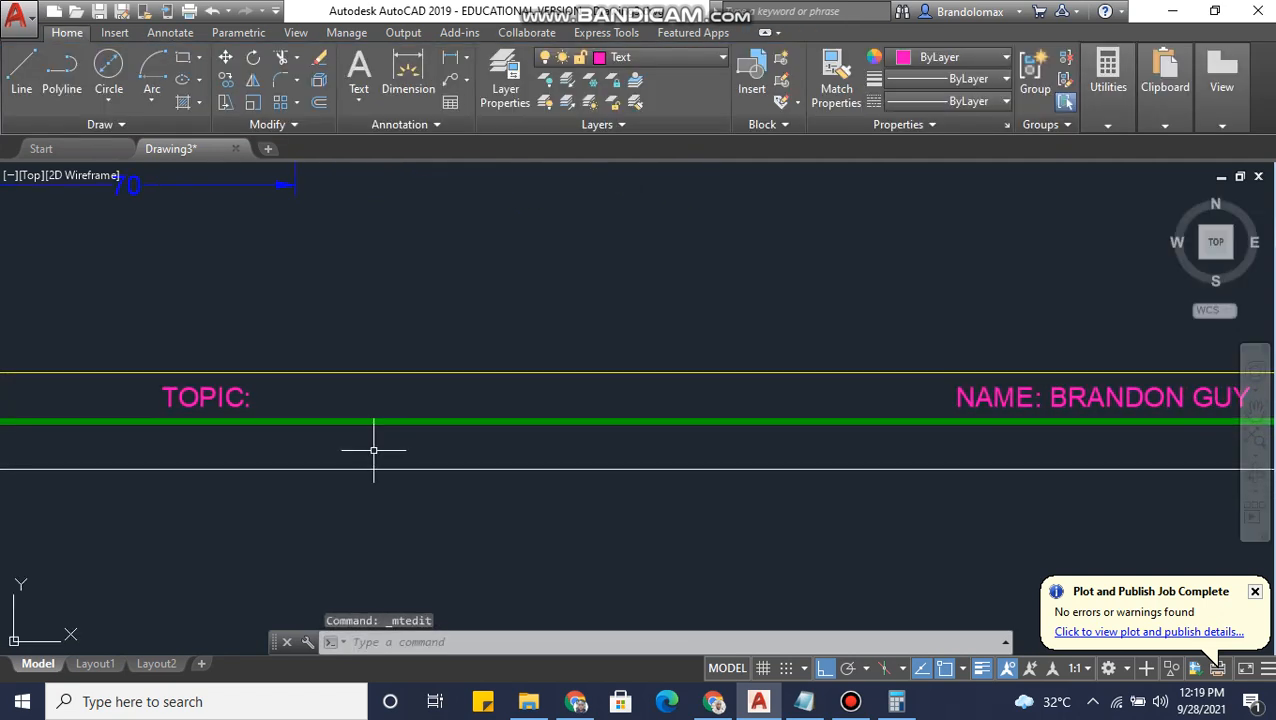
pyautogui.moveTo(976, 405); pyautogui.dragTo(692, 405, button='middle')
pyautogui.doubleClick(700, 400)
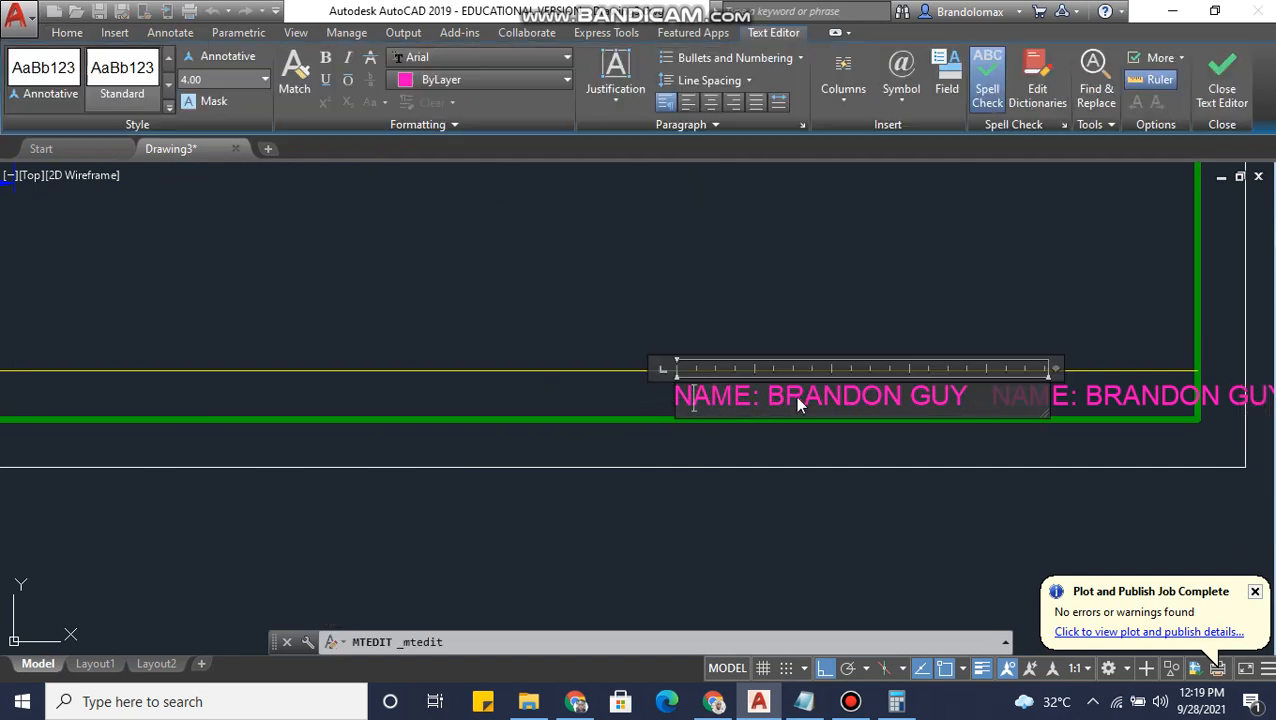
pyautogui.moveTo(749, 402); pyautogui.dragTo(655, 401)
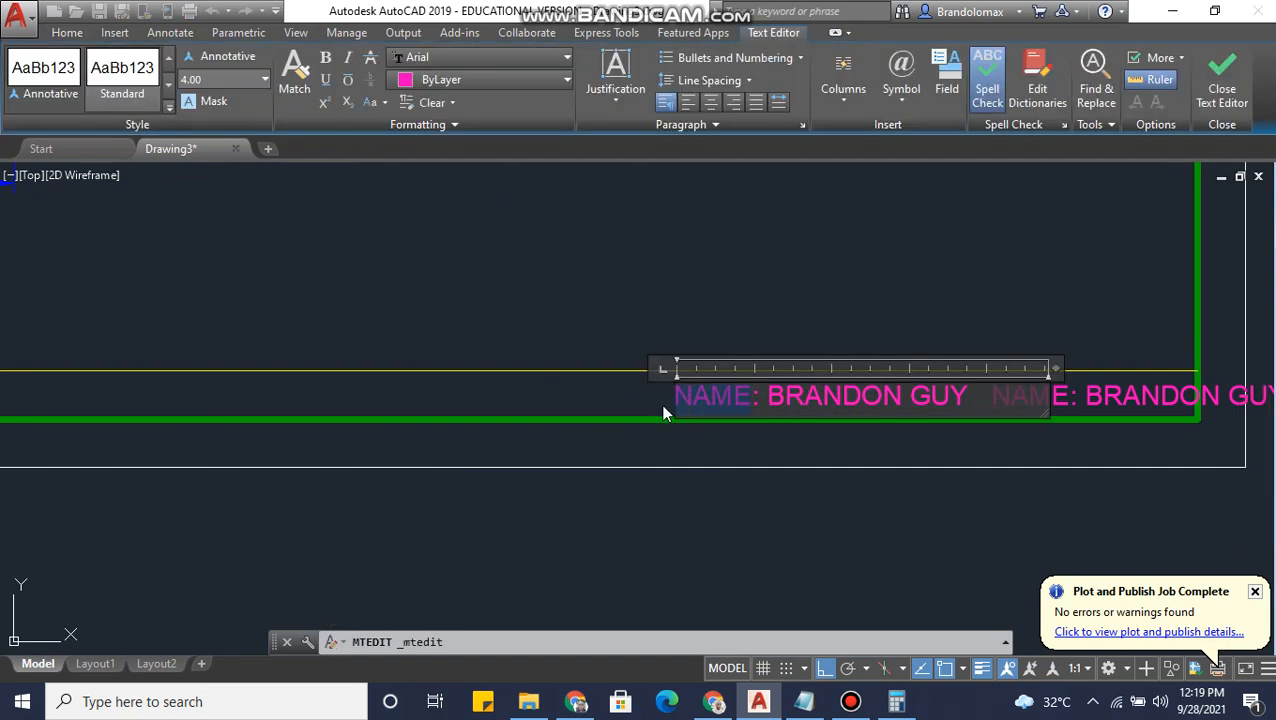
pyautogui.write('SCALE')
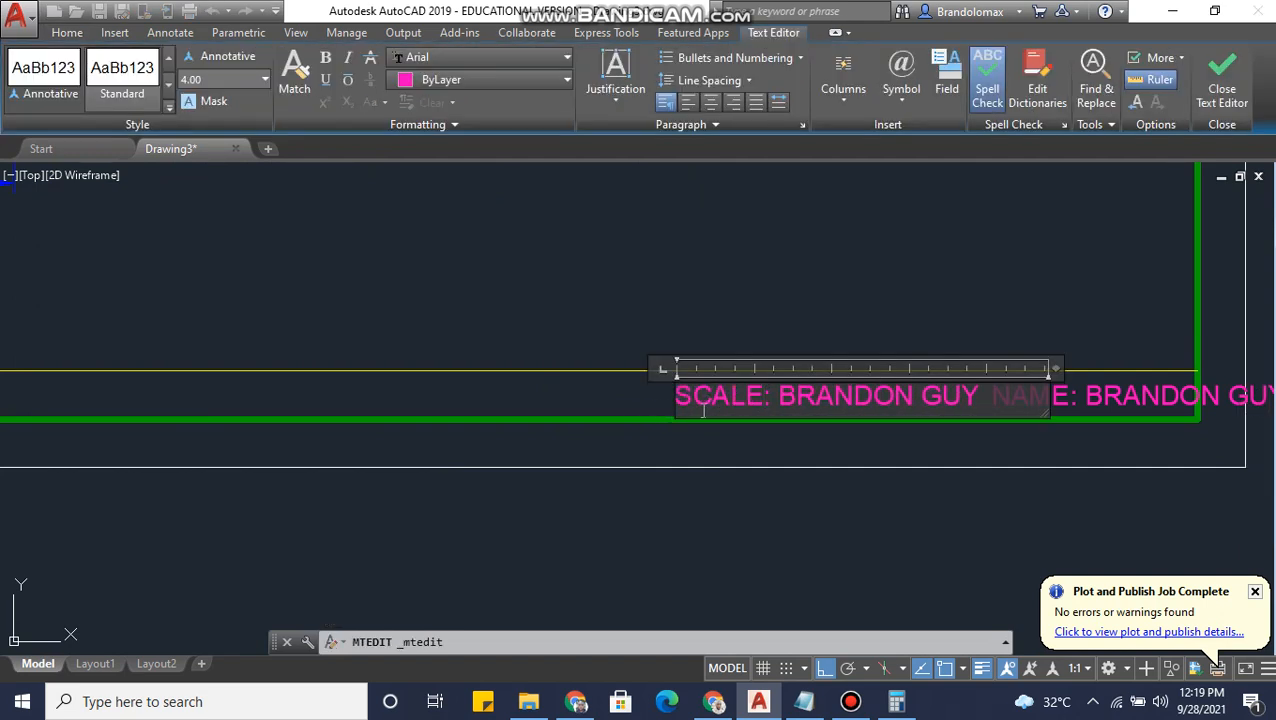
pyautogui.moveTo(975, 400); pyautogui.dragTo(782, 402)
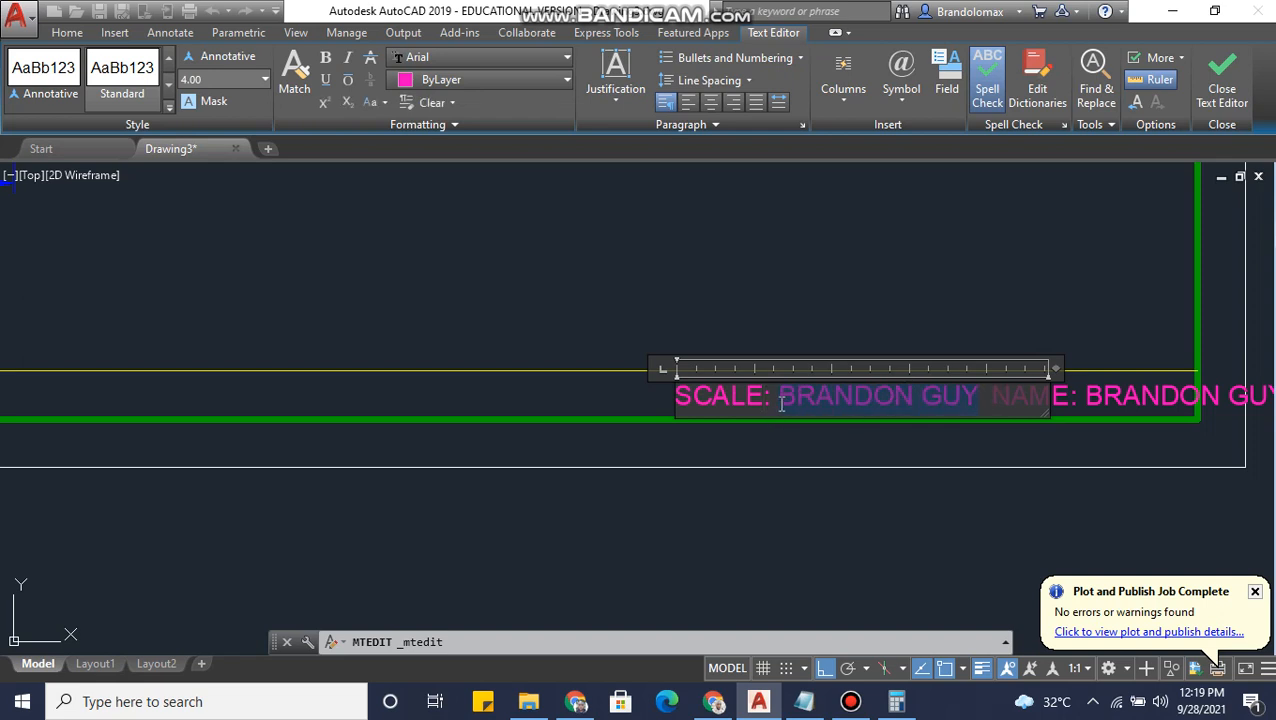
pyautogui.press('BackSpace')
pyautogui.click(920, 441)
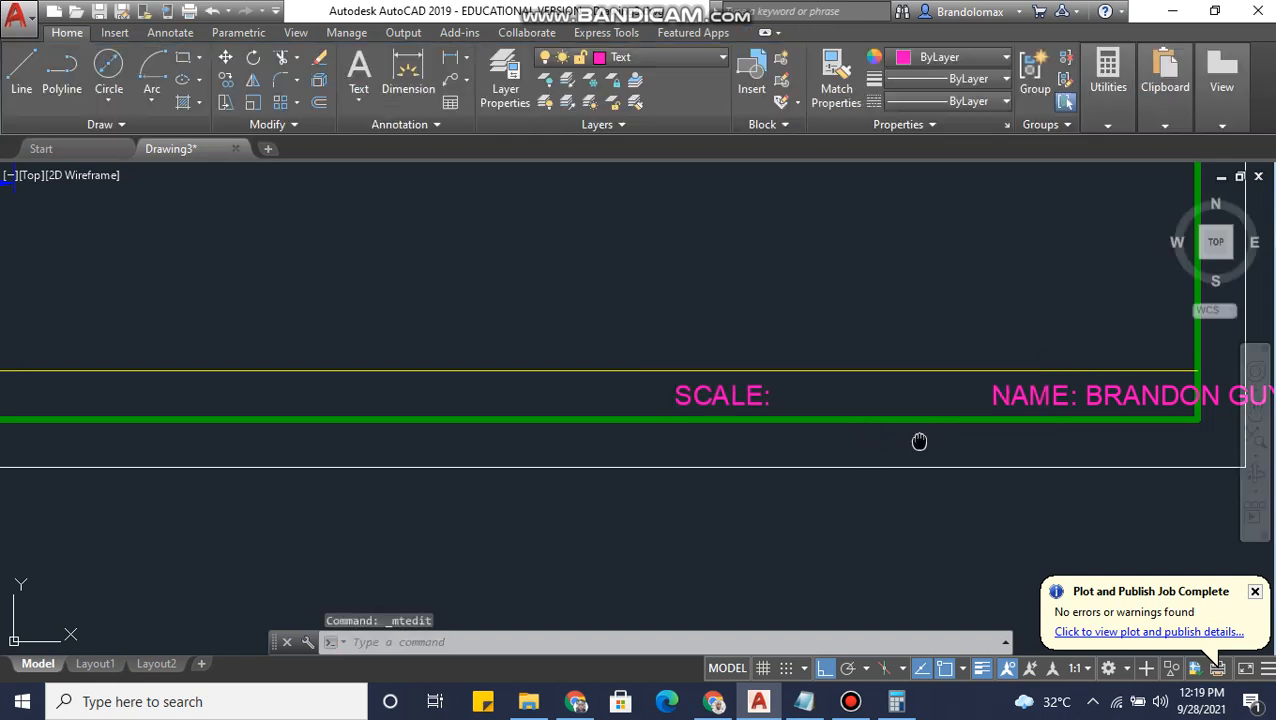
# - Change the last copied text in the title strip to read "MARK:" and delete the person's name after it
pyautogui.moveTo(920, 441); pyautogui.dragTo(706, 407, button='middle')
pyautogui.doubleClick(706, 400)
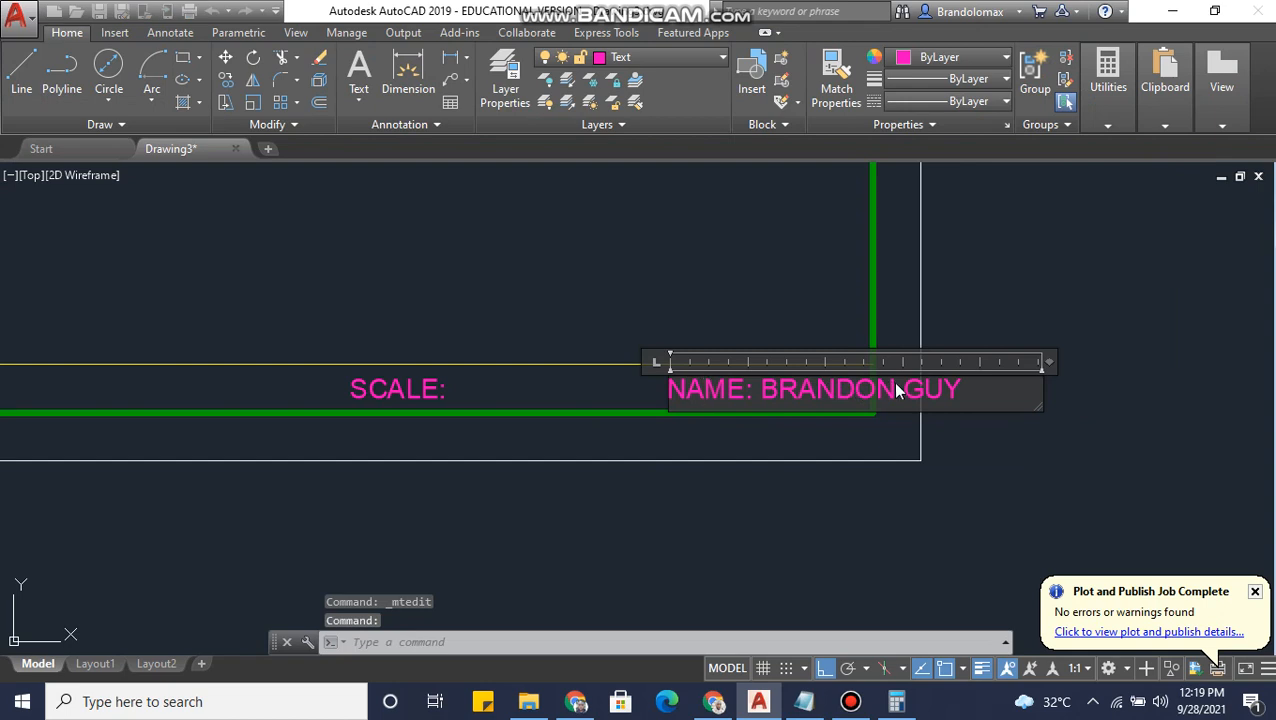
pyautogui.moveTo(745, 392); pyautogui.dragTo(644, 399)
pyautogui.write('MAR')
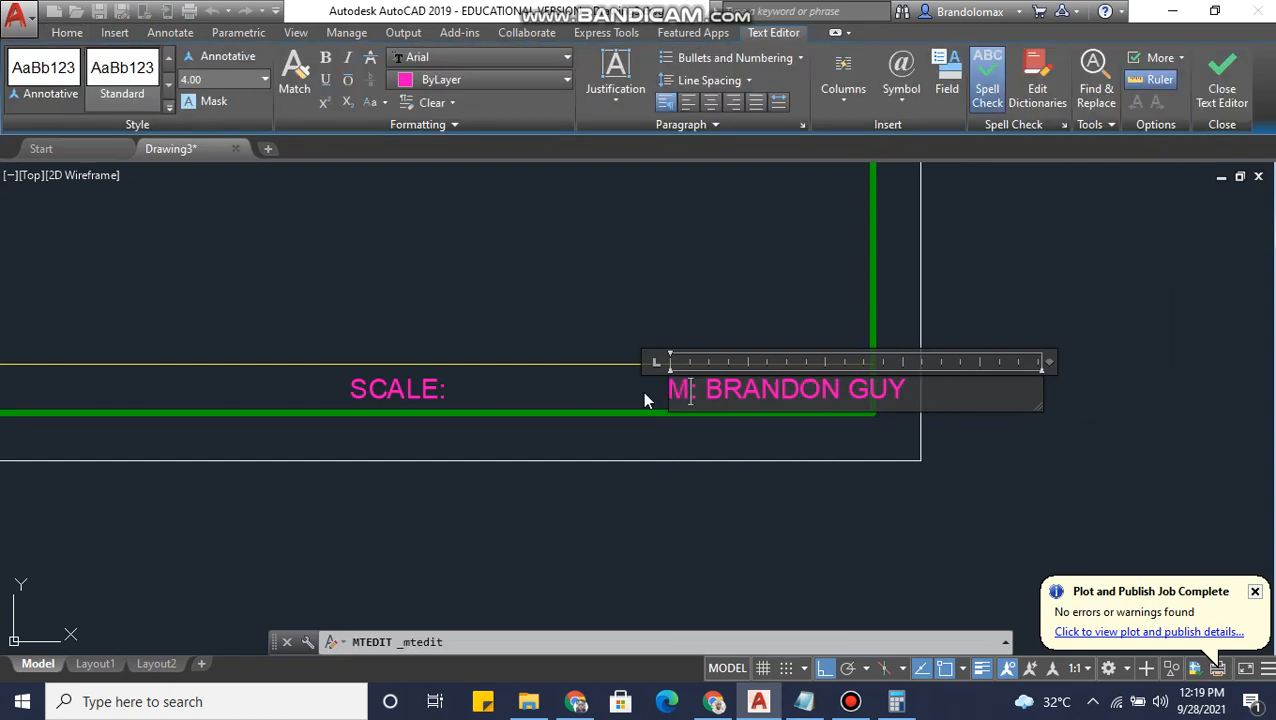
pyautogui.write('K')
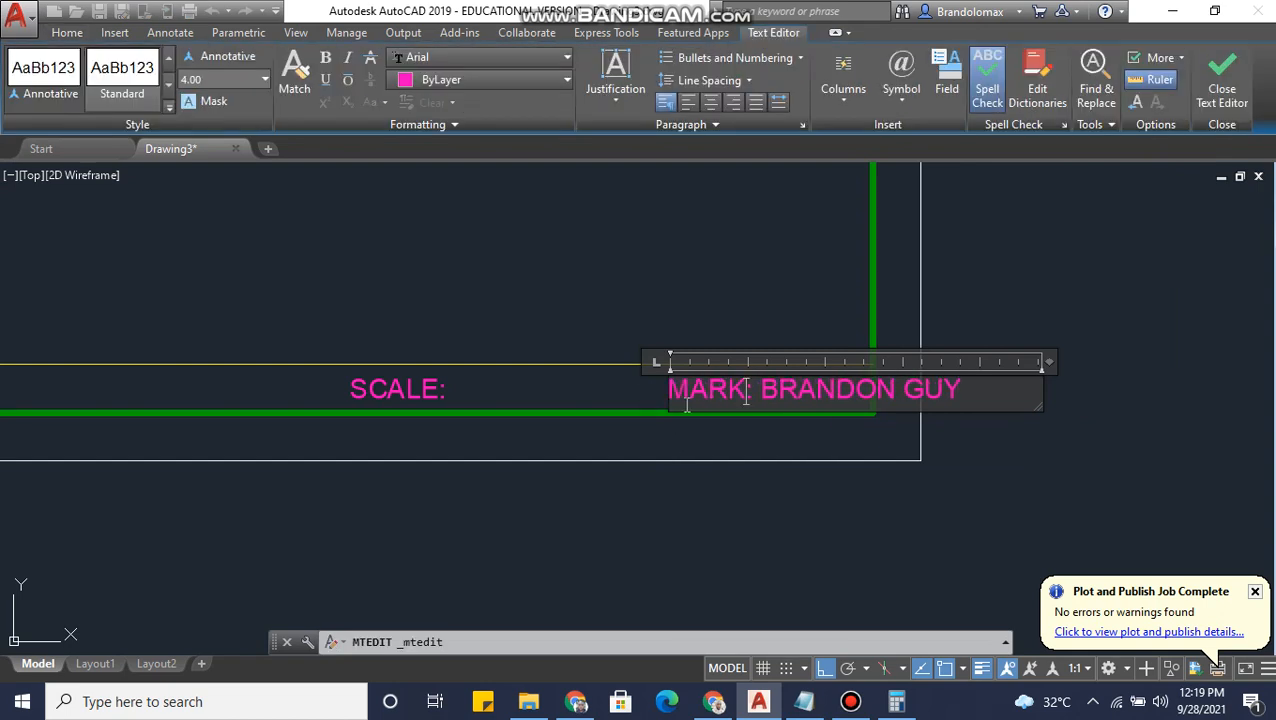
pyautogui.moveTo(860, 390); pyautogui.dragTo(770, 390)
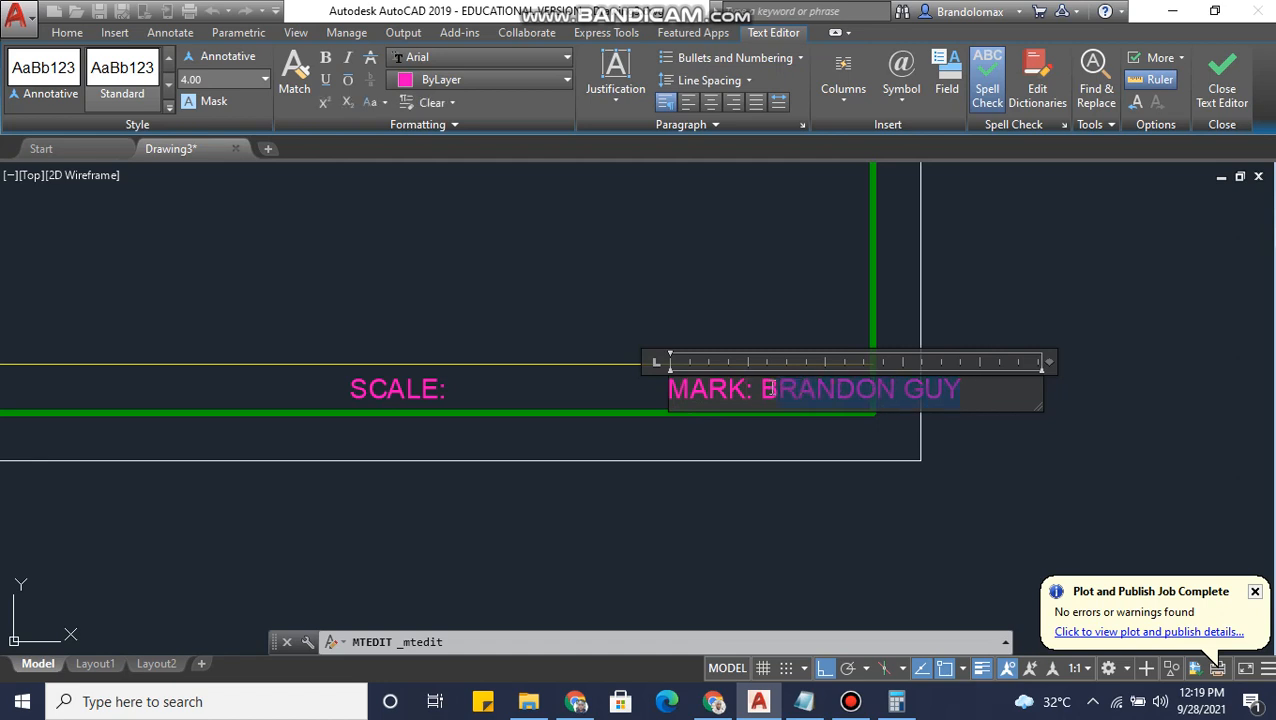
pyautogui.press('Delete')
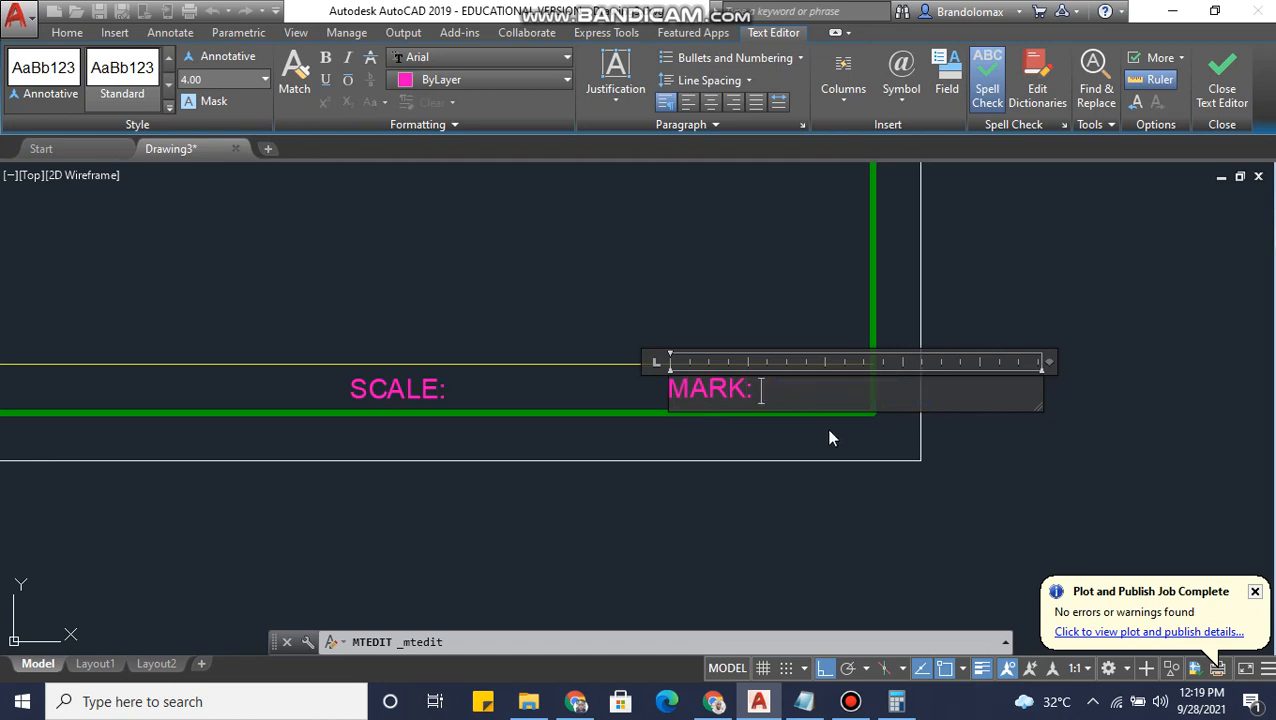
pyautogui.click(827, 430)
# - Try to reposition the MARK: and SCALE: texts by their insertion points, and undo the shift of the SCALE: text
pyautogui.click(721, 384)
pyautogui.click(665, 379)
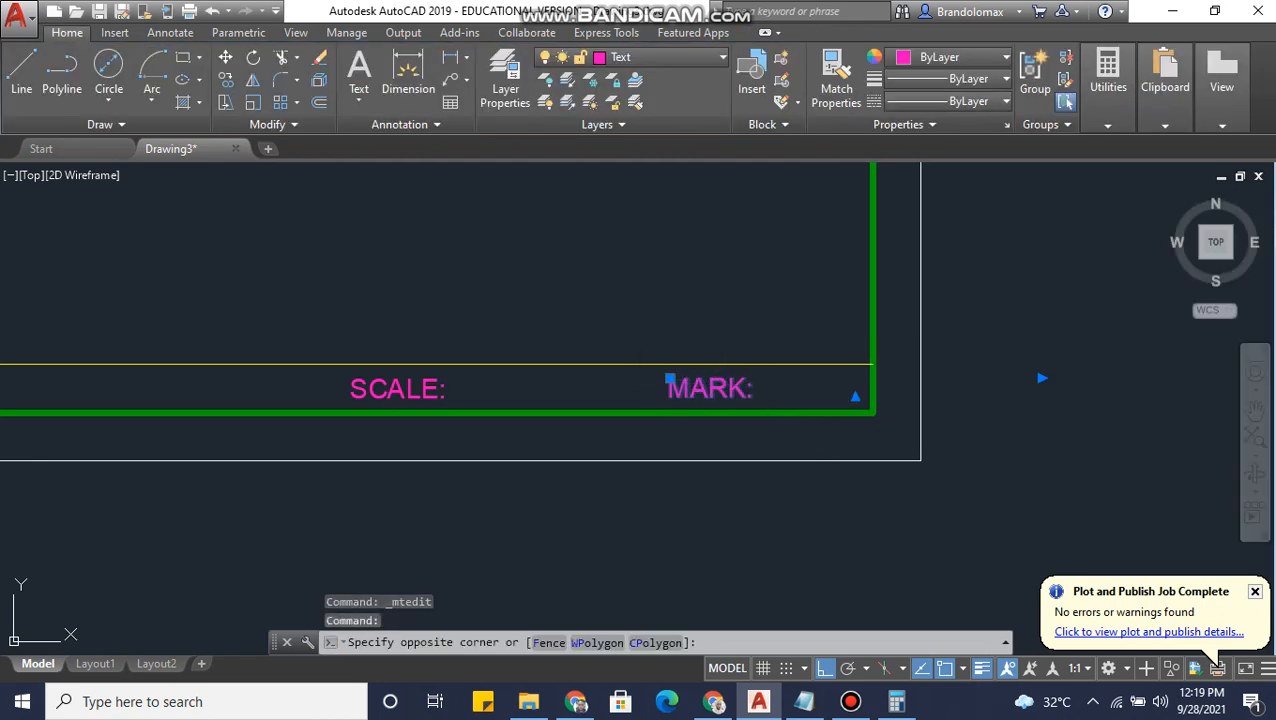
pyautogui.click(670, 378)
pyautogui.click(670, 378)
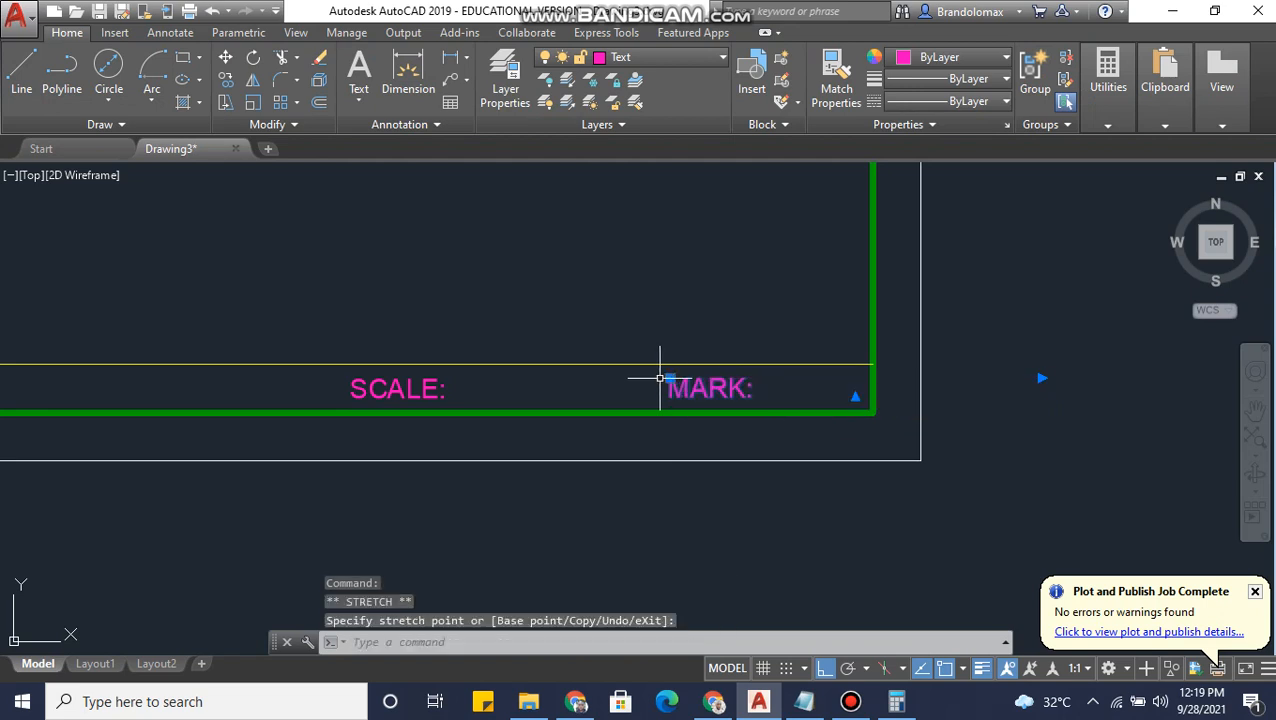
pyautogui.press('Escape')
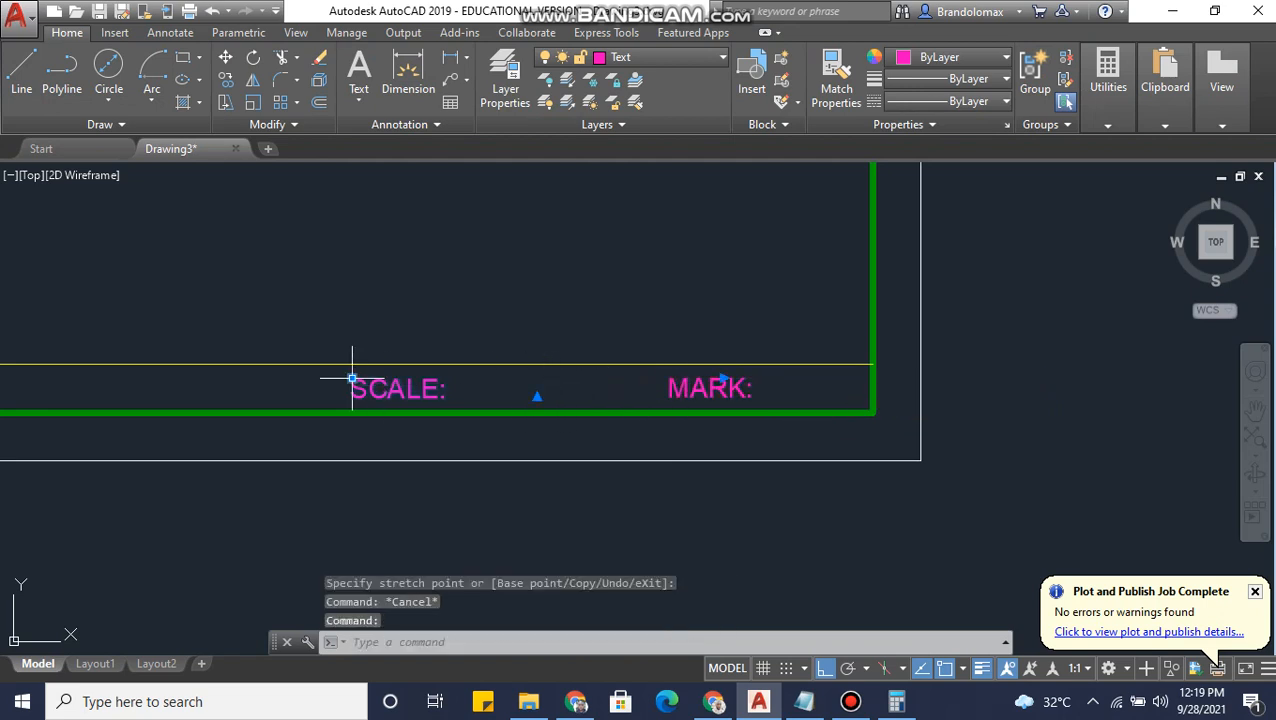
pyautogui.click(352, 378)
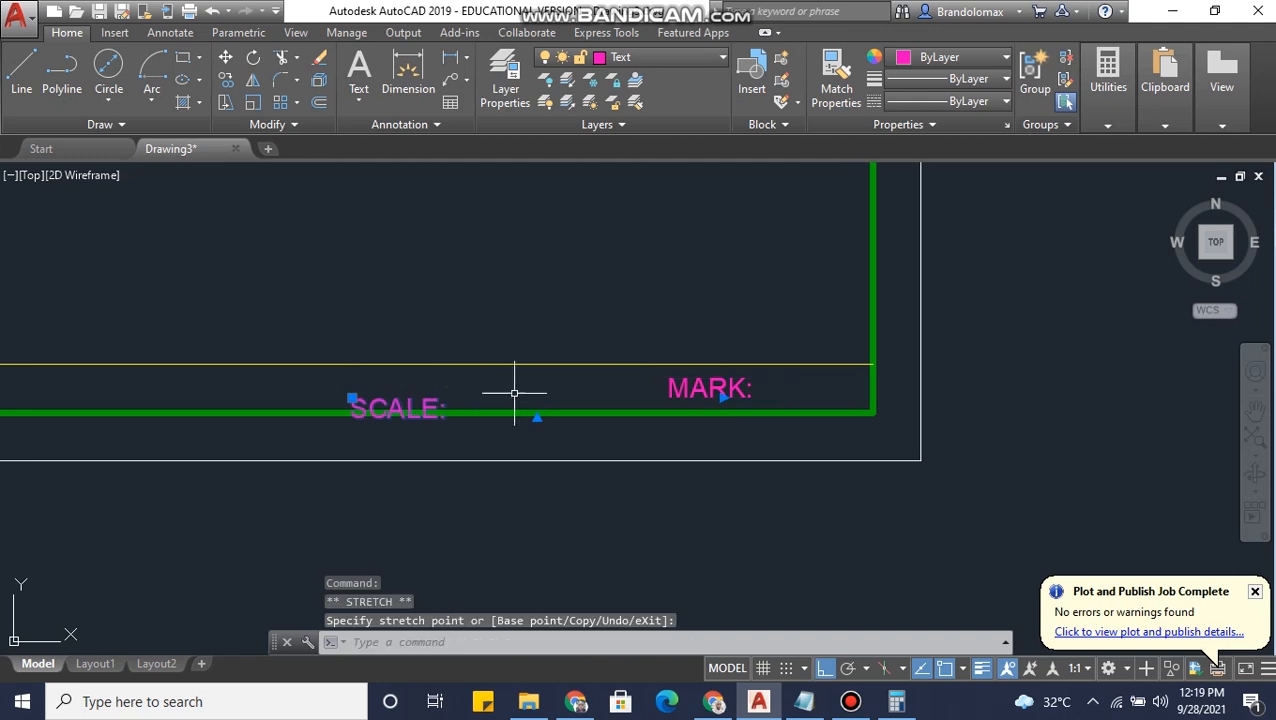
pyautogui.press('Escape')
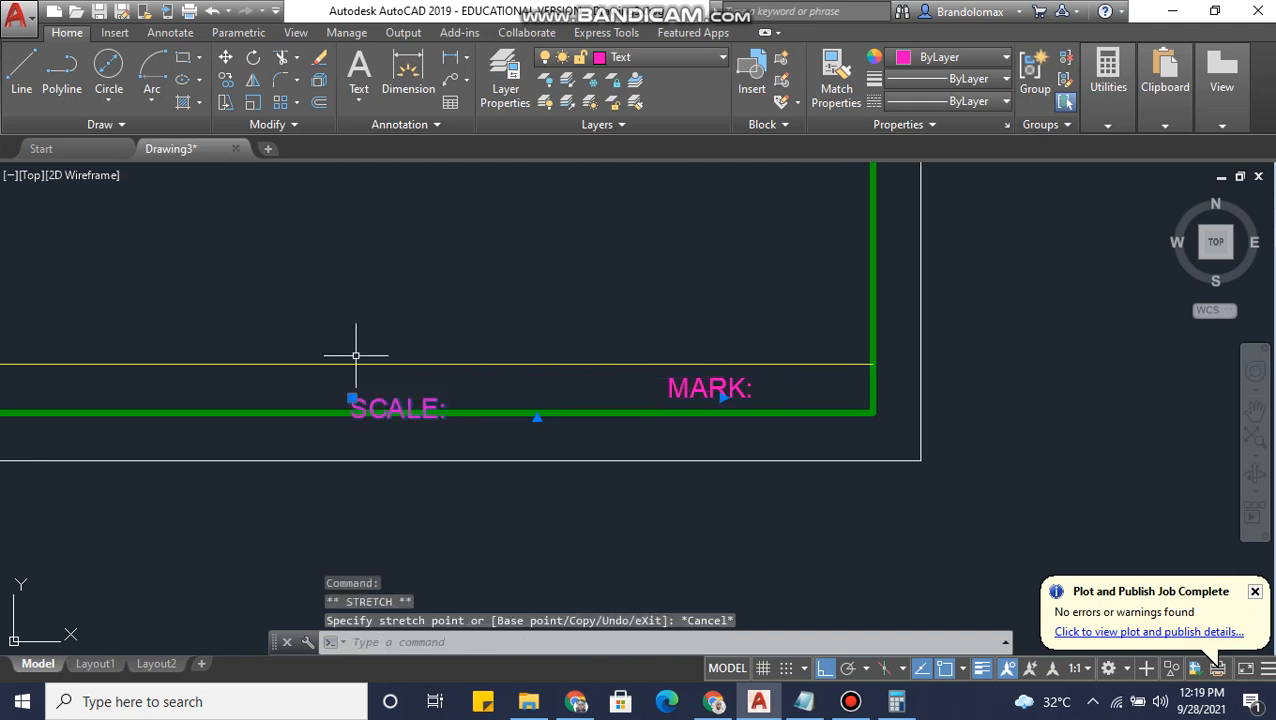
pyautogui.hotkey('ctrl', 'z')
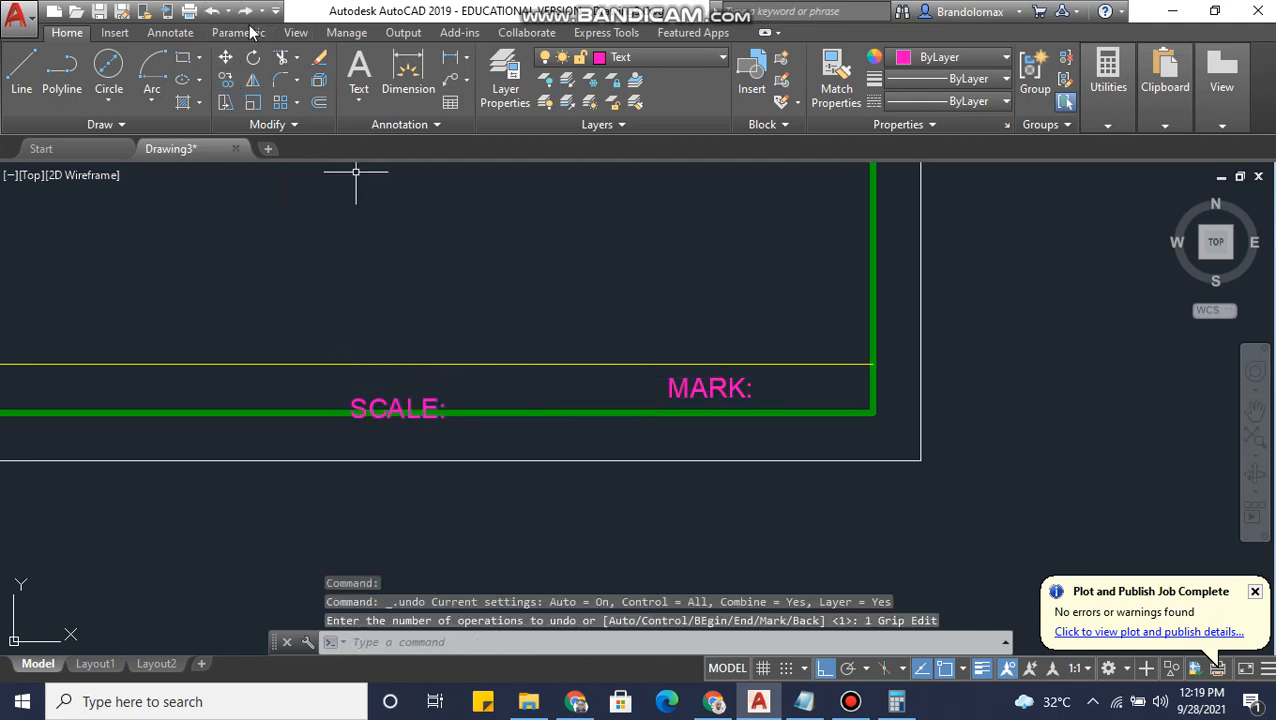
pyautogui.click(213, 13)
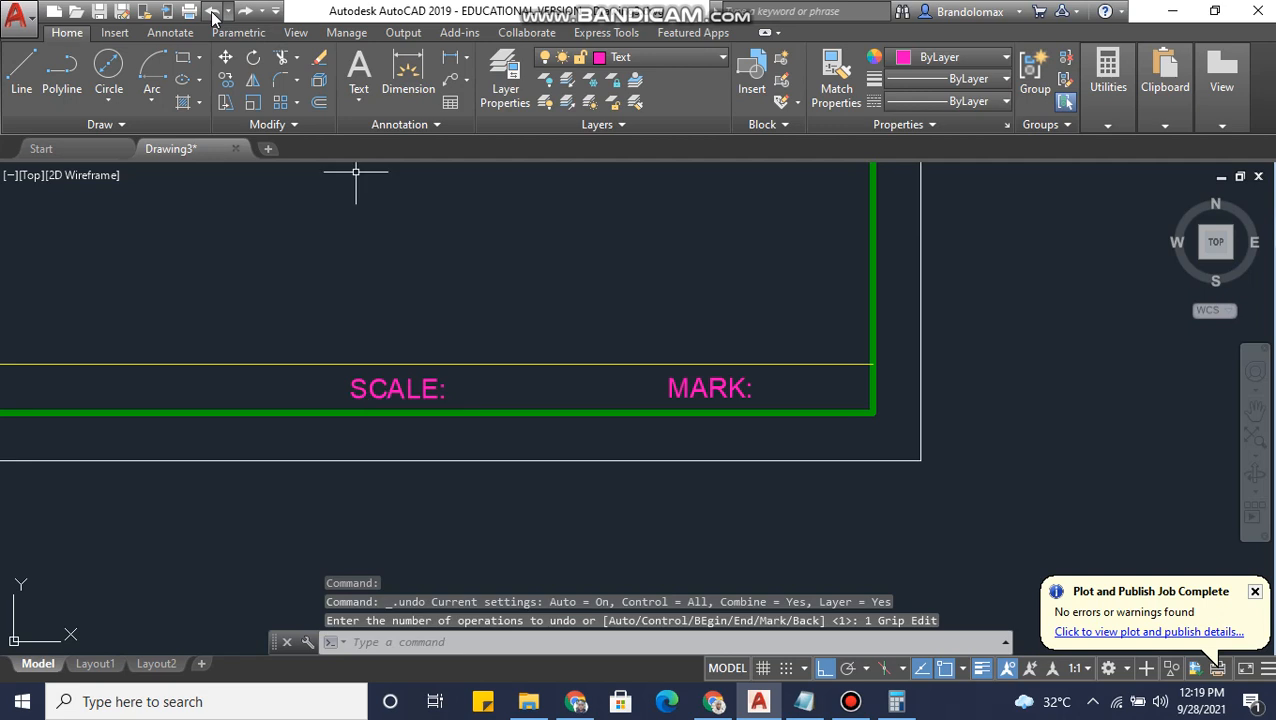
# - Narrow the SCALE: text's frame so it ends before MARK:, try to shift the text, and undo that shift
pyautogui.click(411, 378)
pyautogui.click(723, 378)
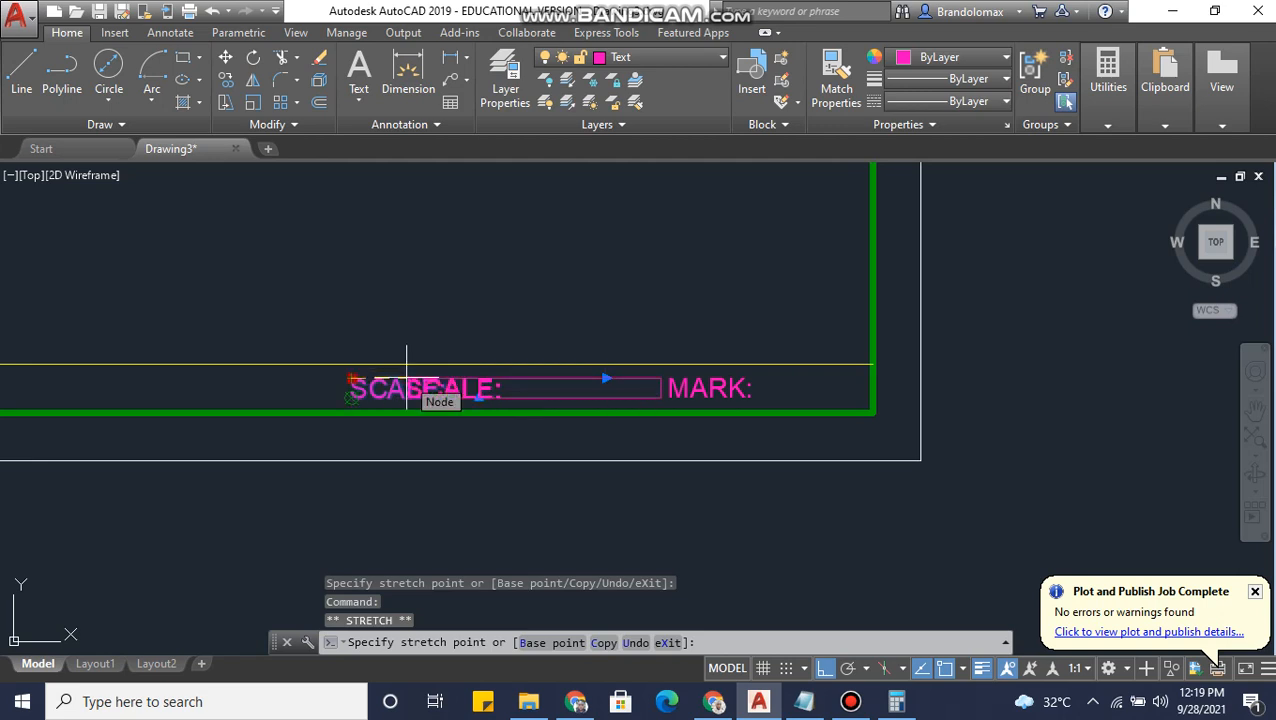
pyautogui.click(406, 378)
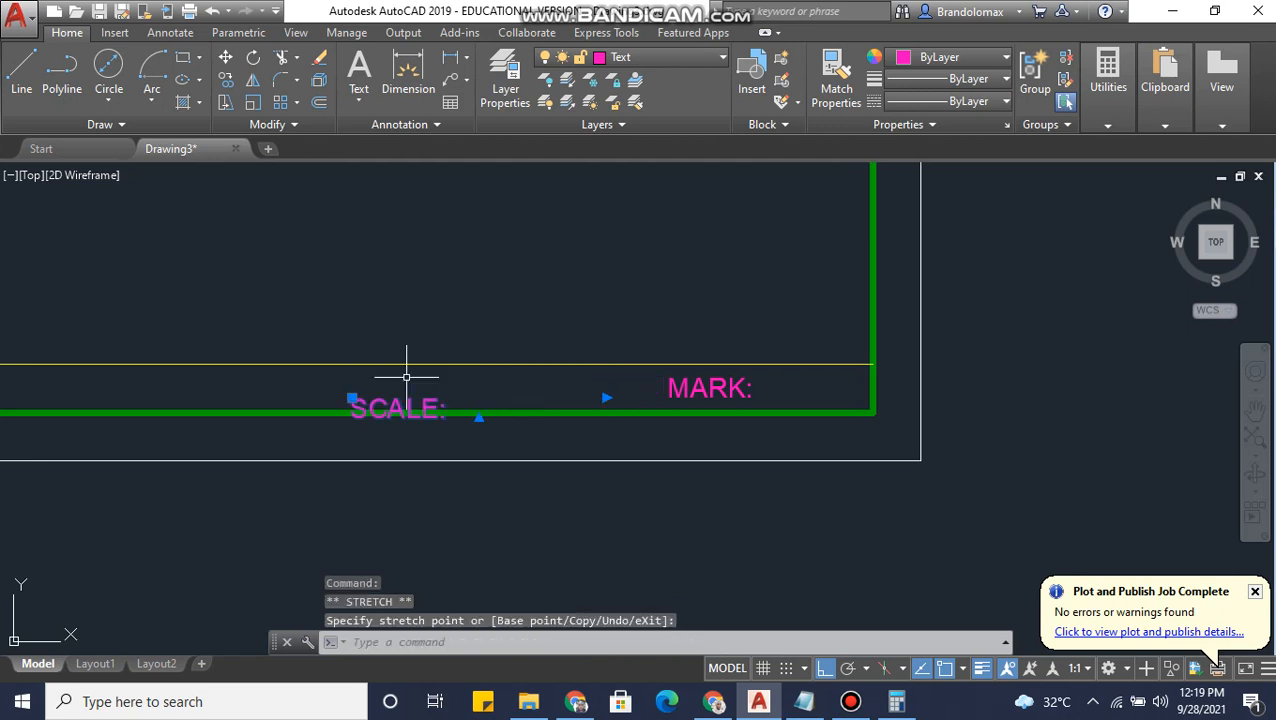
pyautogui.click(212, 12)
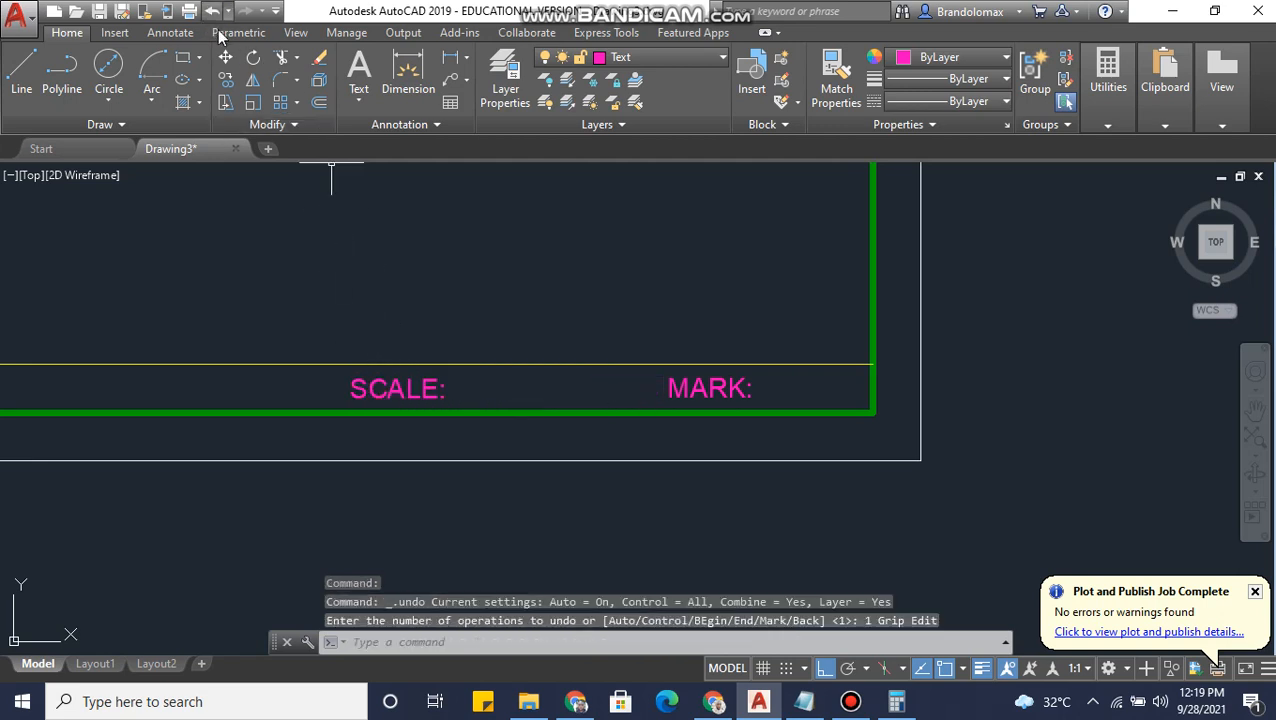
# - Turn off object snapping and move the SCALE: text horizontally a little closer to the MARK: text
pyautogui.click(424, 390)
pyautogui.click(961, 669)
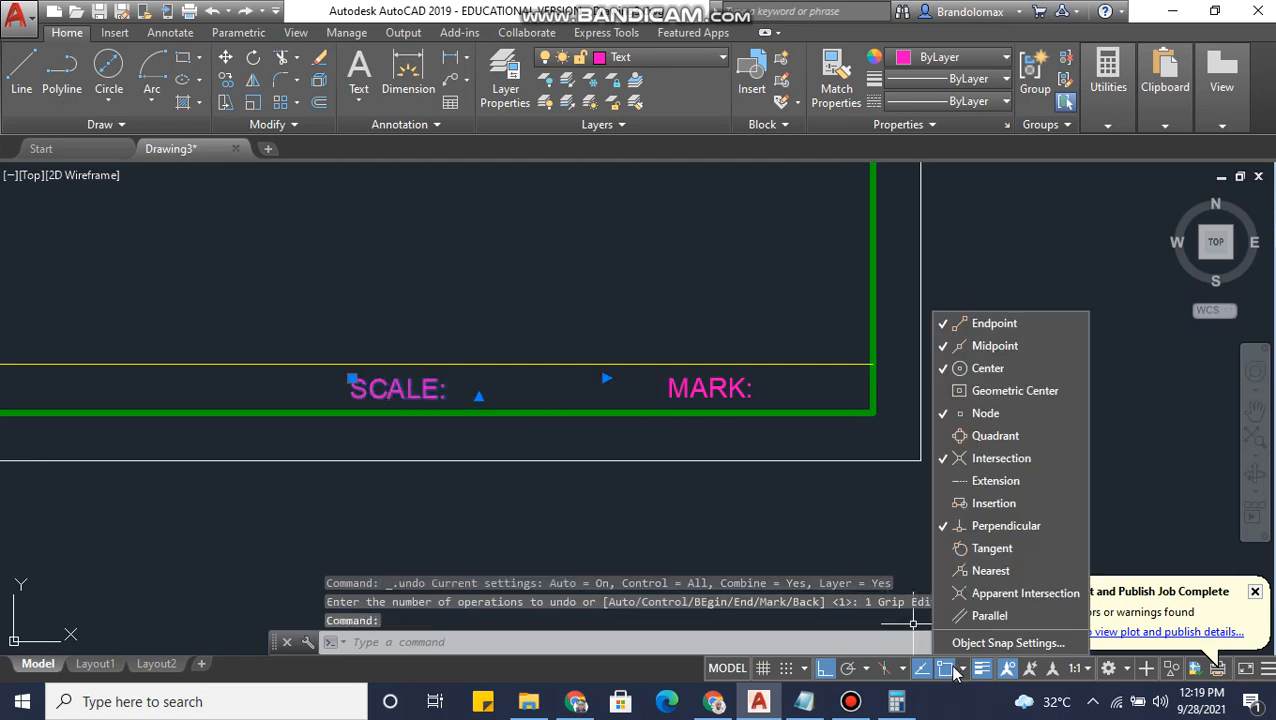
pyautogui.click(961, 669)
pyautogui.click(942, 672)
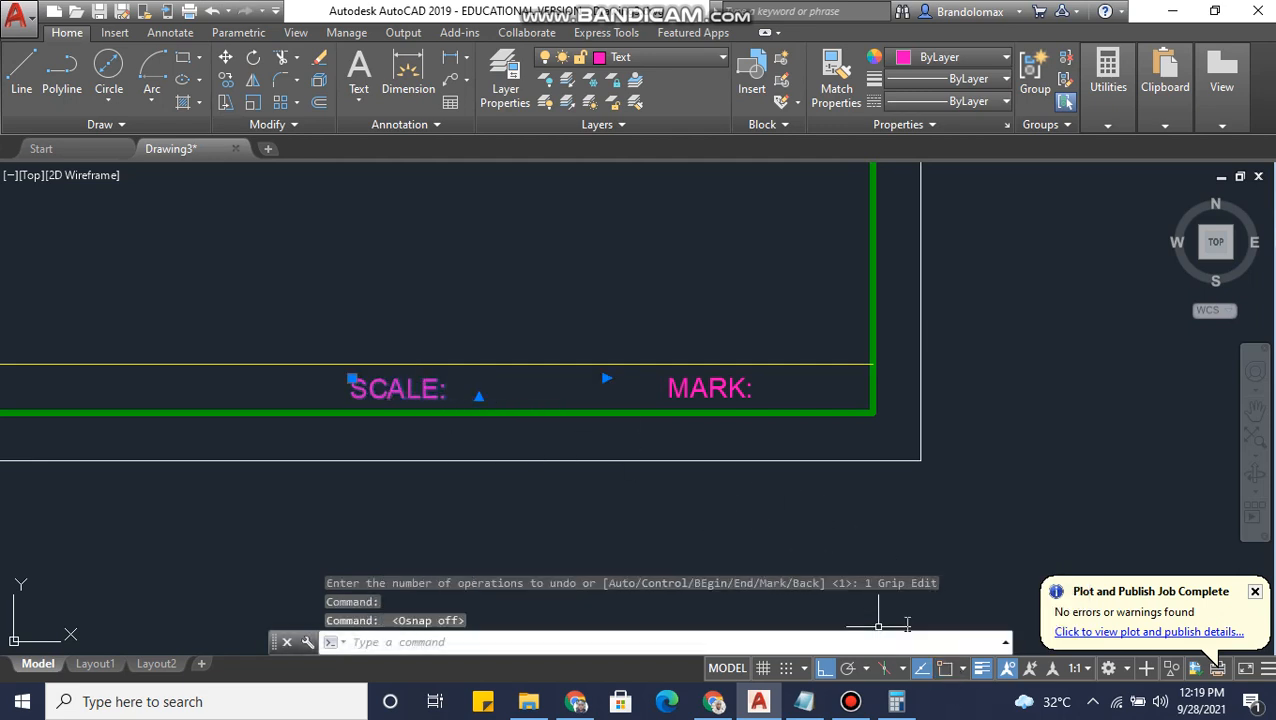
pyautogui.click(352, 378)
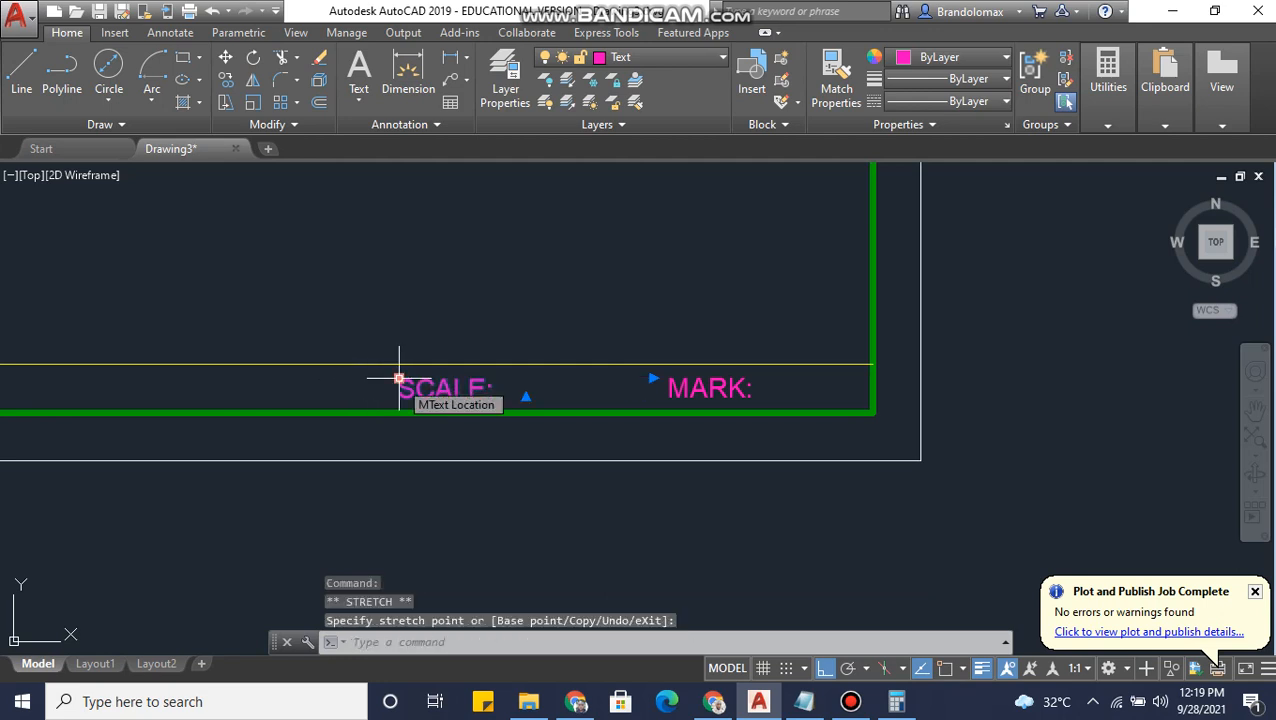
pyautogui.press('Escape')
# - Move the TOPIC: text horizontally along the title strip so it sits just after the date text
pyautogui.scroll(-5, 339, 402)
pyautogui.scroll(5, 502, 393)
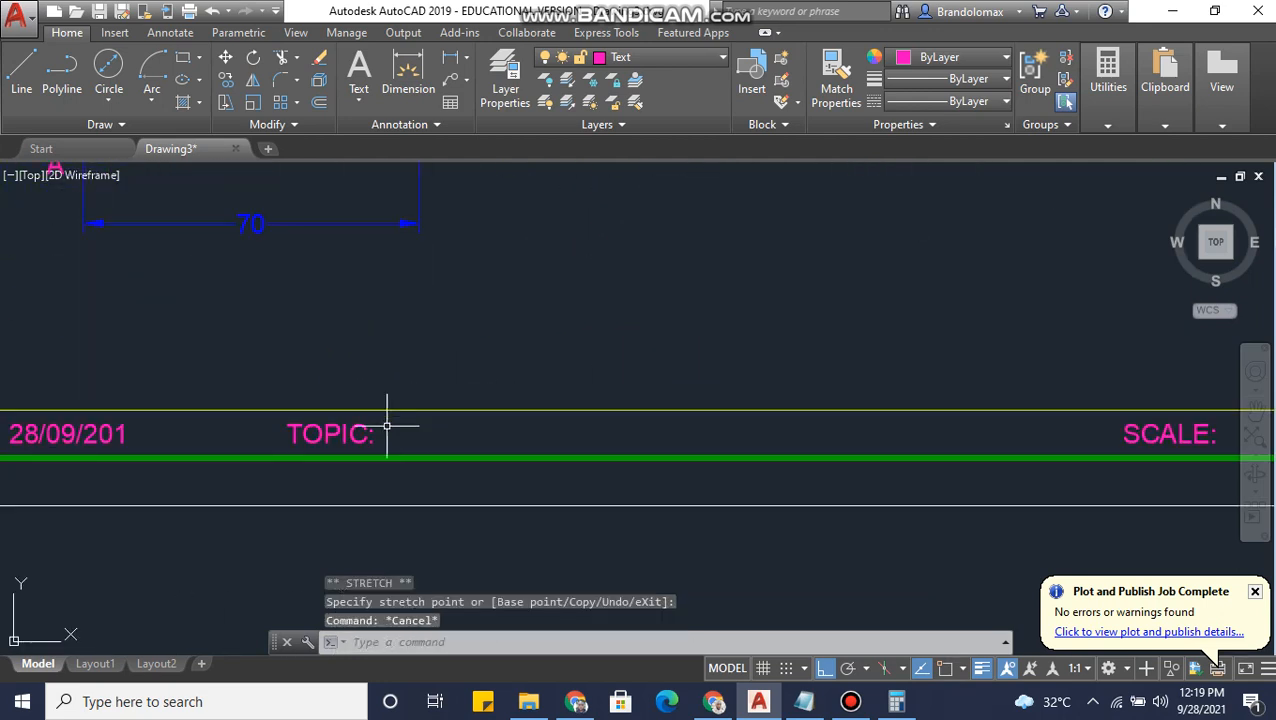
pyautogui.click(320, 433)
pyautogui.click(287, 425)
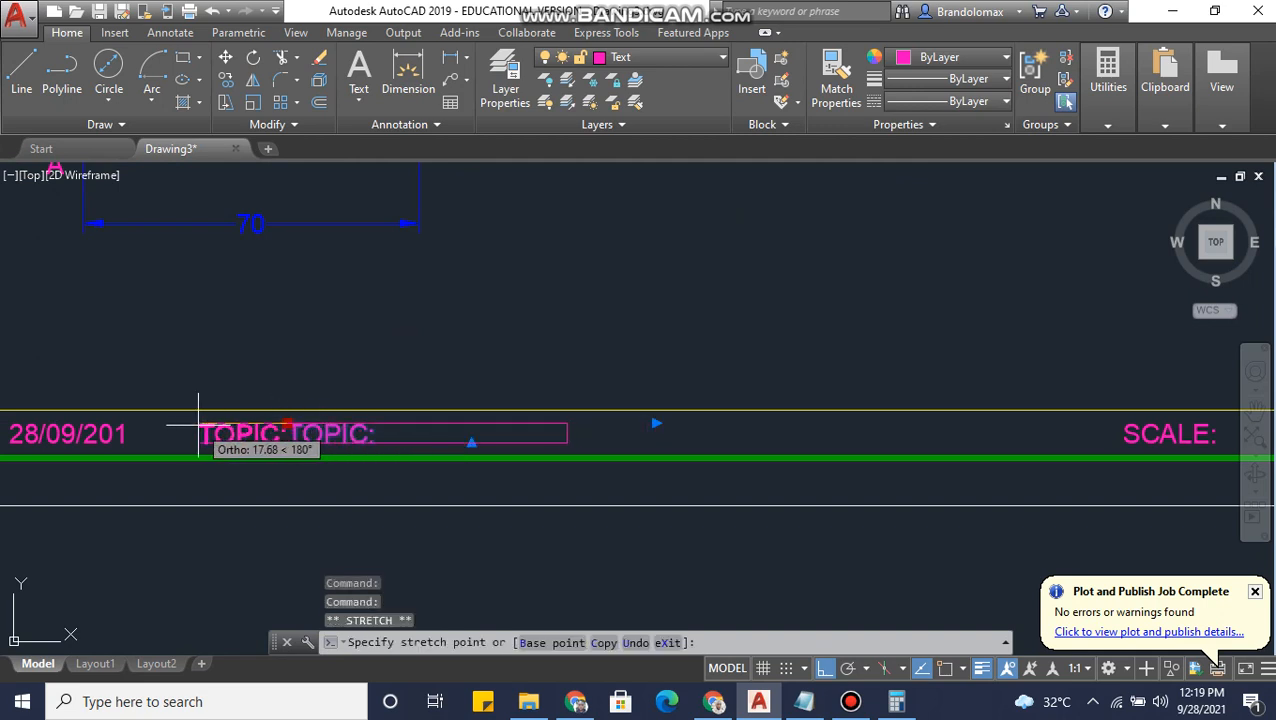
pyautogui.click(175, 425)
pyautogui.press('Escape')
# - Make Title Block the current layer and draw a vertical divider line across the title strip between the name and date texts
pyautogui.moveTo(900, 497)
pyautogui.mouseDown(button='middle')
pyautogui.moveTo(900, 450)
pyautogui.moveTo(926, 393)
pyautogui.mouseUp(button='middle')
pyautogui.scroll(-2, 639, 407)
pyautogui.moveTo(638, 408); pyautogui.dragTo(656, 416, button='middle')
pyautogui.moveTo(675, 418); pyautogui.dragTo(588, 432, button='middle')
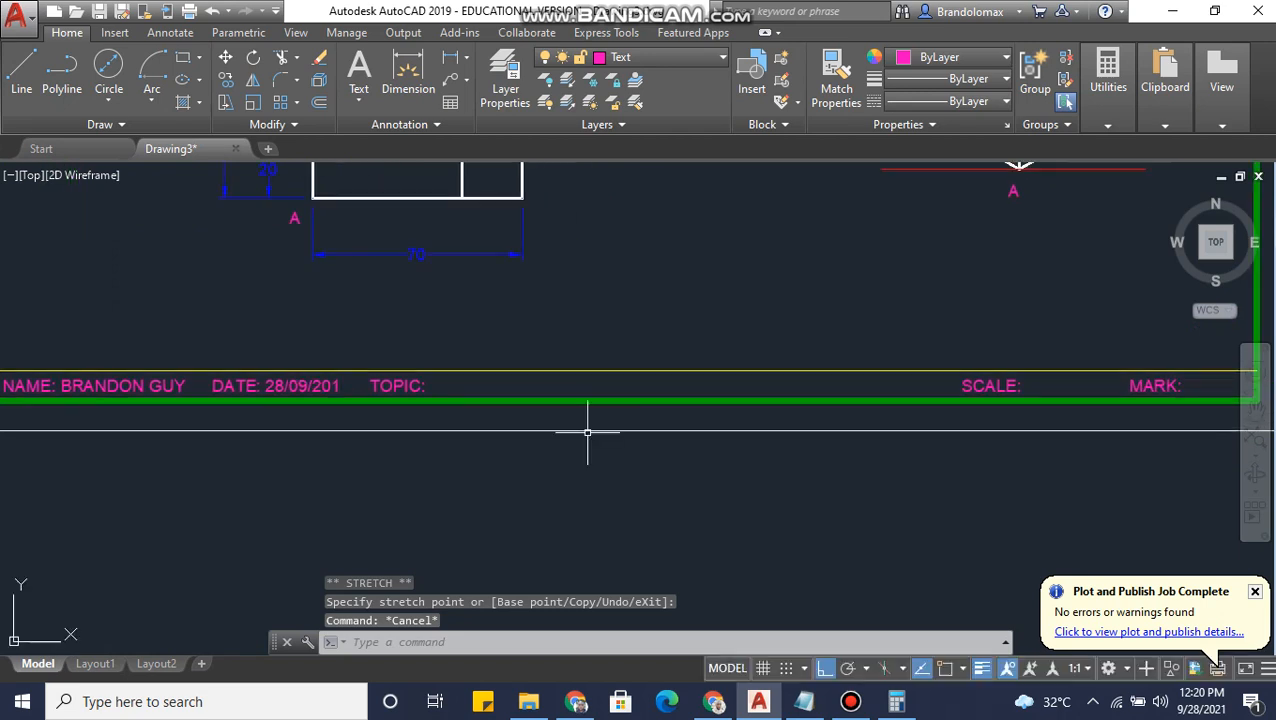
pyautogui.click(680, 60)
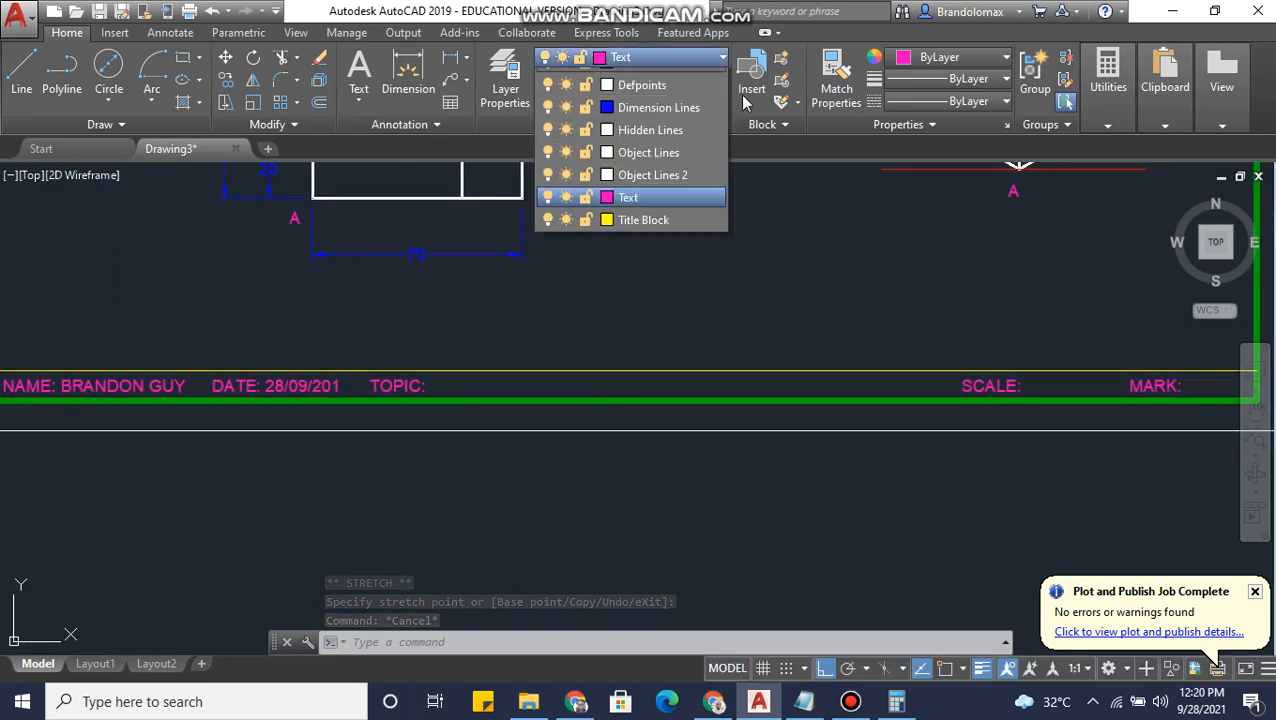
pyautogui.click(636, 308)
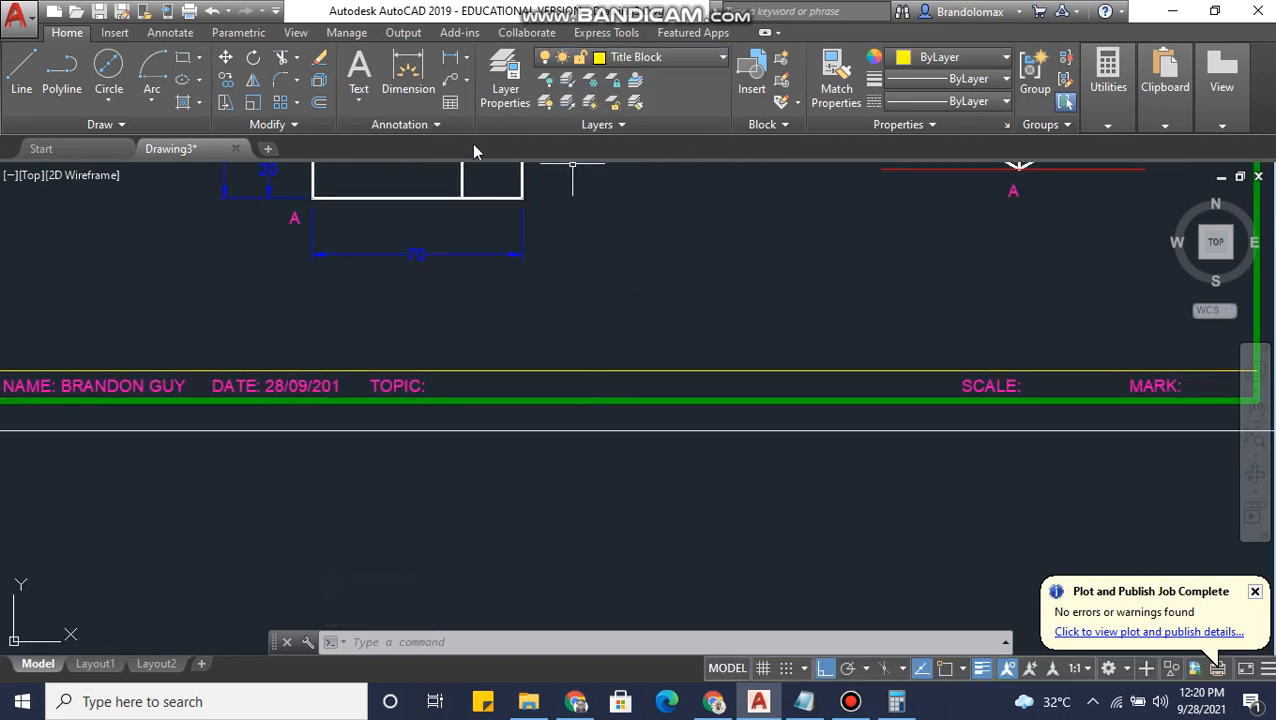
pyautogui.click(21, 70)
pyautogui.scroll(3, 420, 415)
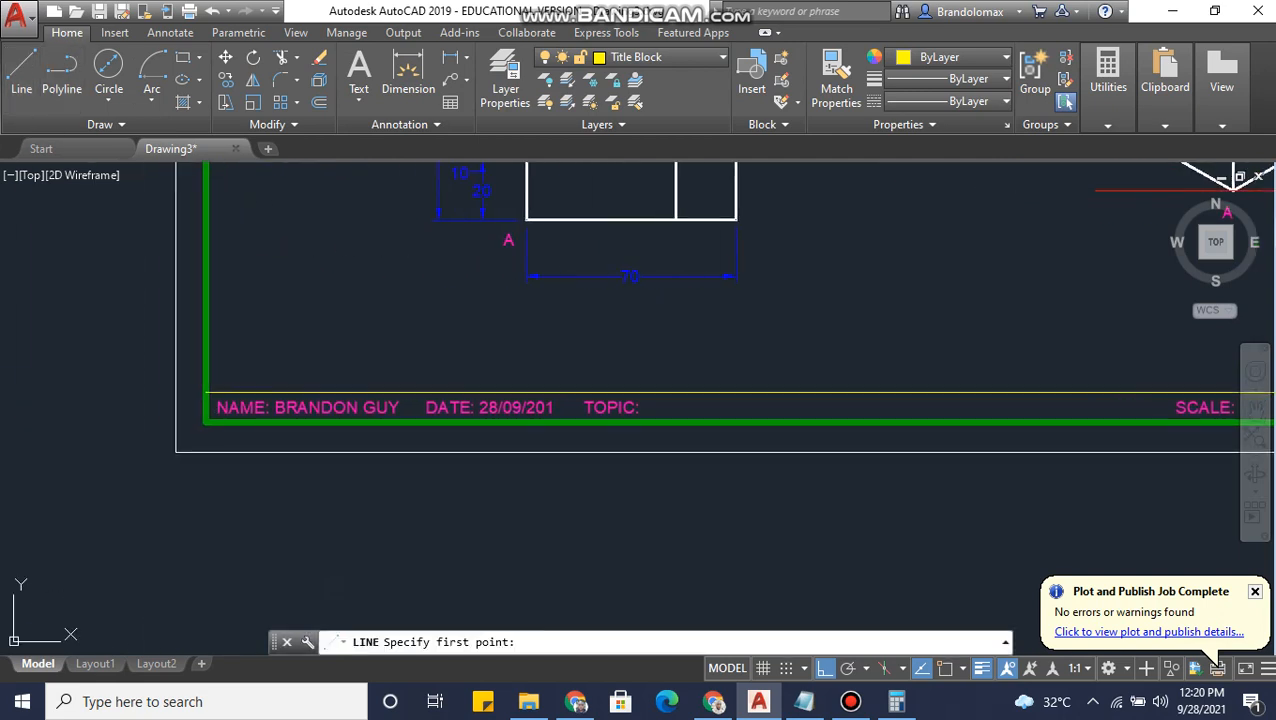
pyautogui.scroll(2, 420, 415)
pyautogui.click(386, 336)
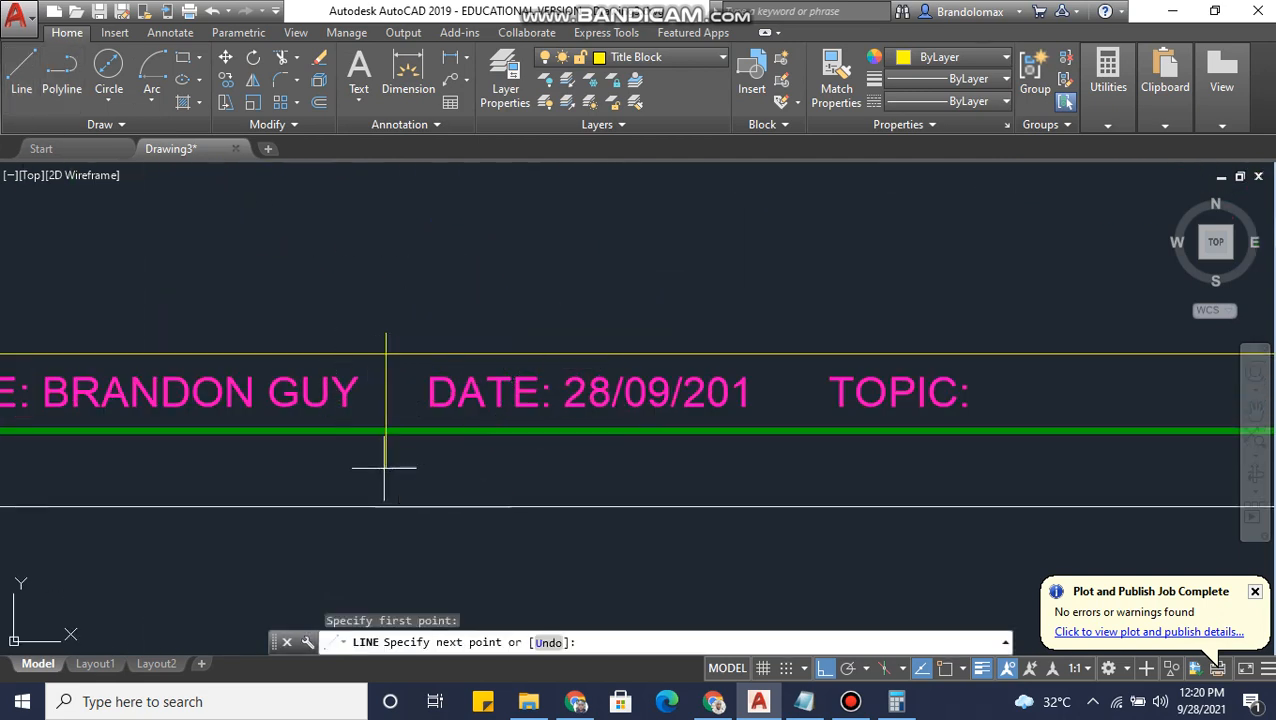
pyautogui.click(386, 467)
pyautogui.press('Escape')
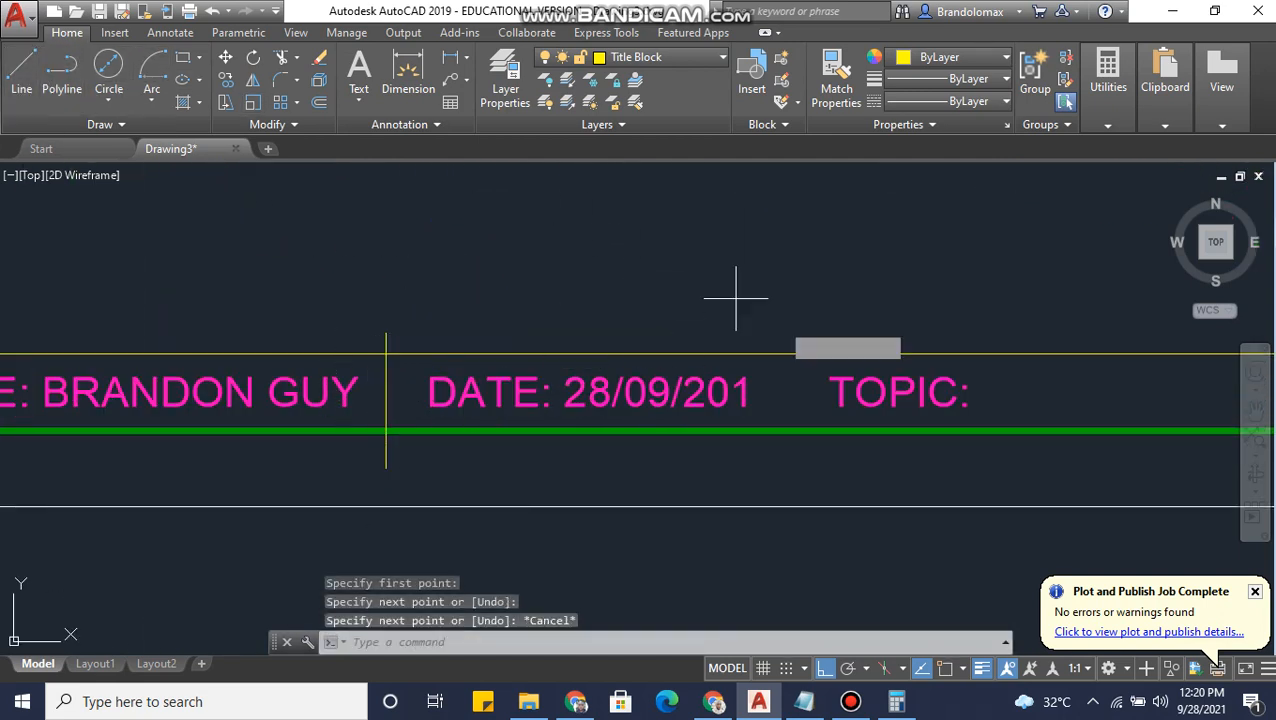
# - Draw a second vertical divider line across the title strip between the date and TOPIC: texts
pyautogui.press('space')
pyautogui.click(787, 338)
pyautogui.click(787, 488)
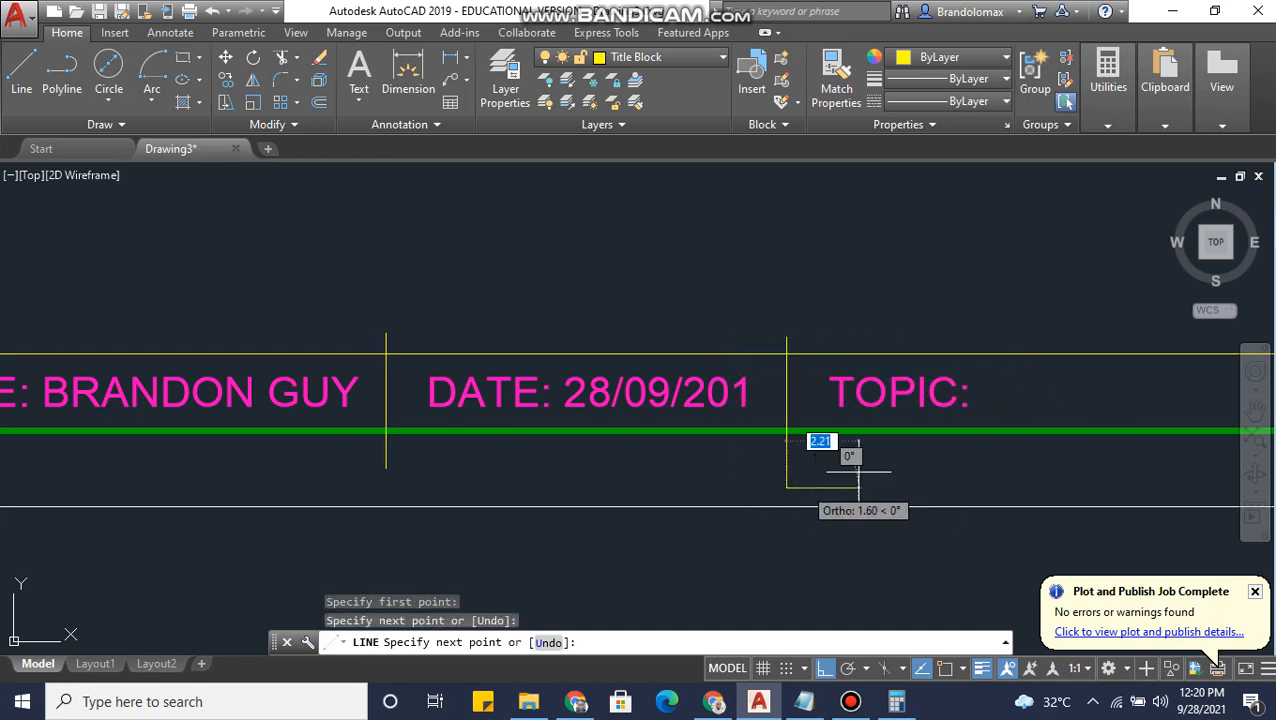
pyautogui.press('Escape')
# - Draw a vertical divider line across the title strip just before the SCALE: text
pyautogui.moveTo(963, 467); pyautogui.dragTo(428, 447, button='middle')
pyautogui.scroll(-2, 714, 445)
pyautogui.moveTo(710, 445); pyautogui.dragTo(193, 428, button='middle')
pyautogui.scroll(-2, 653, 427)
pyautogui.moveTo(653, 427); pyautogui.dragTo(457, 424, button='middle')
pyautogui.click(20, 80)
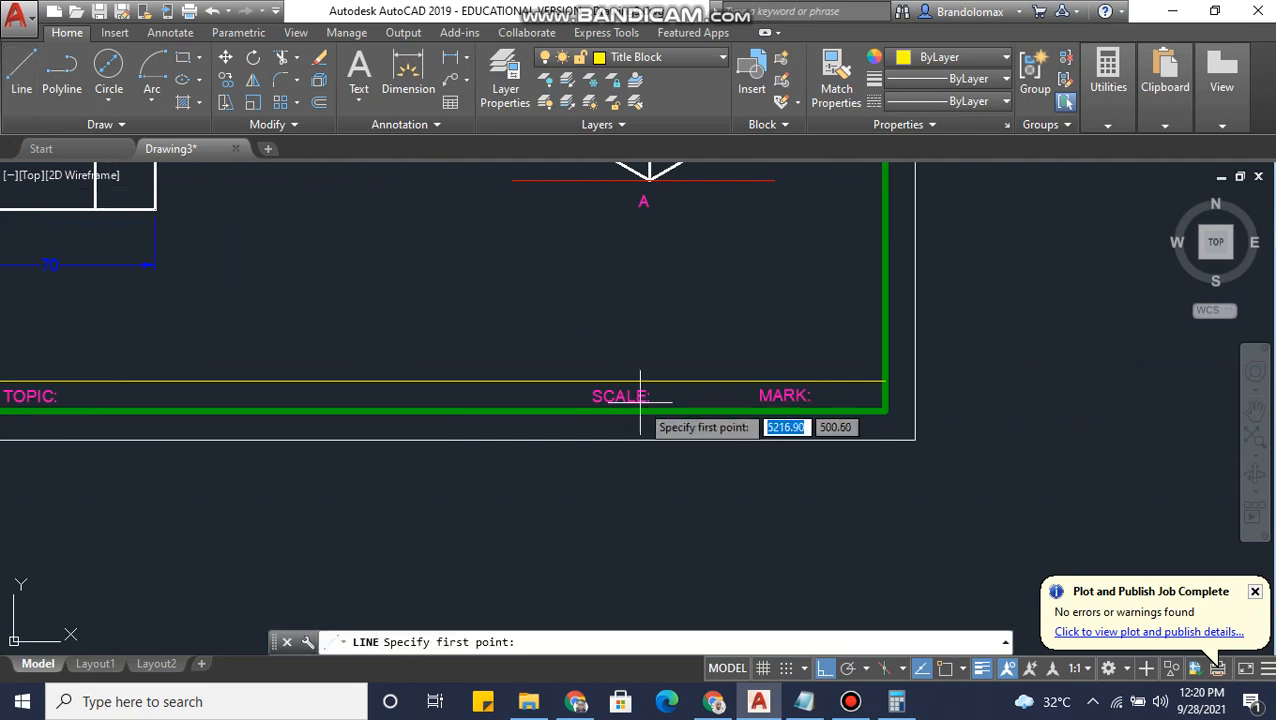
pyautogui.click(580, 440)
pyautogui.click(579, 424)
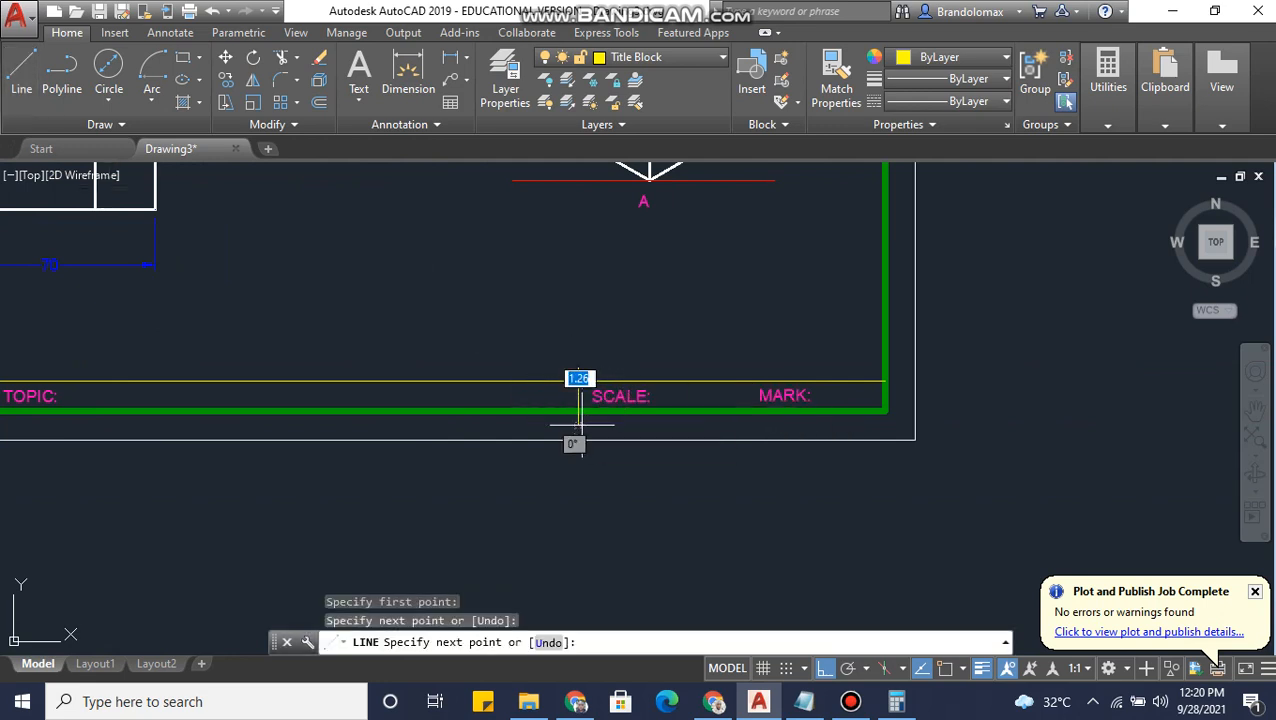
pyautogui.press('Escape')
# - Draw a vertical divider line across the title strip between the SCALE: and MARK: texts
pyautogui.click(14, 80)
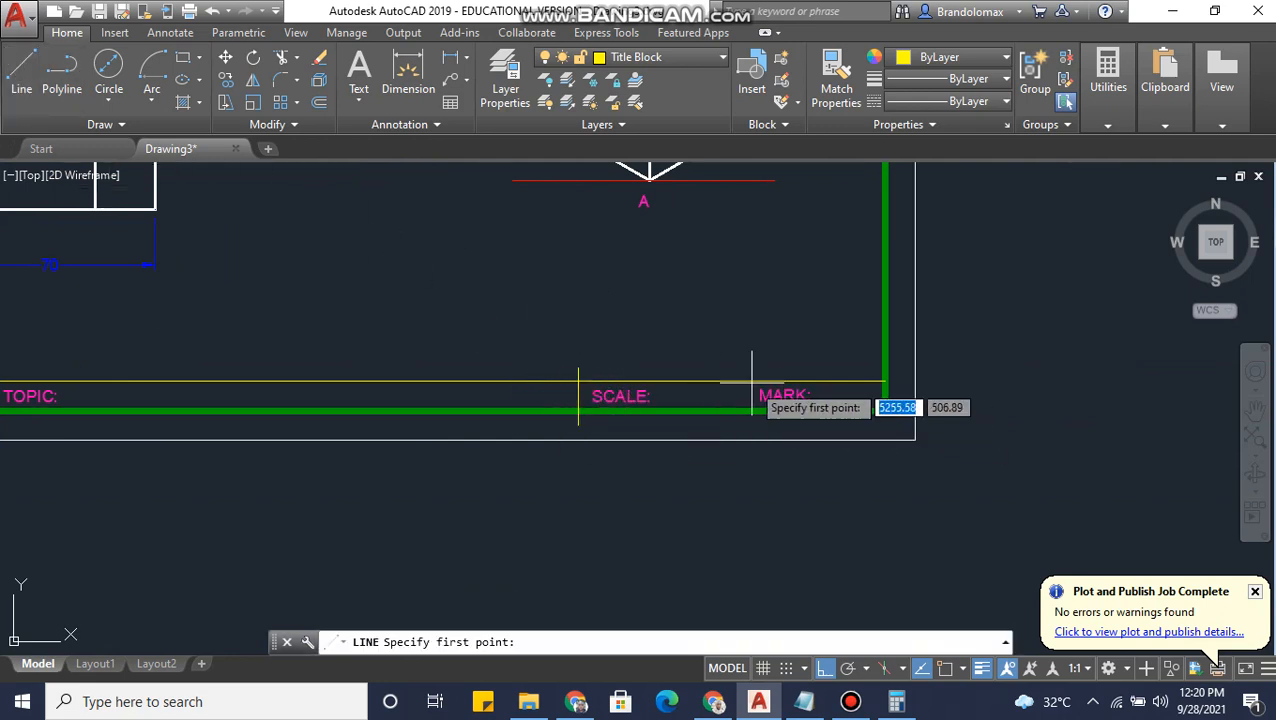
pyautogui.click(746, 376)
pyautogui.click(750, 424)
pyautogui.press('Escape')
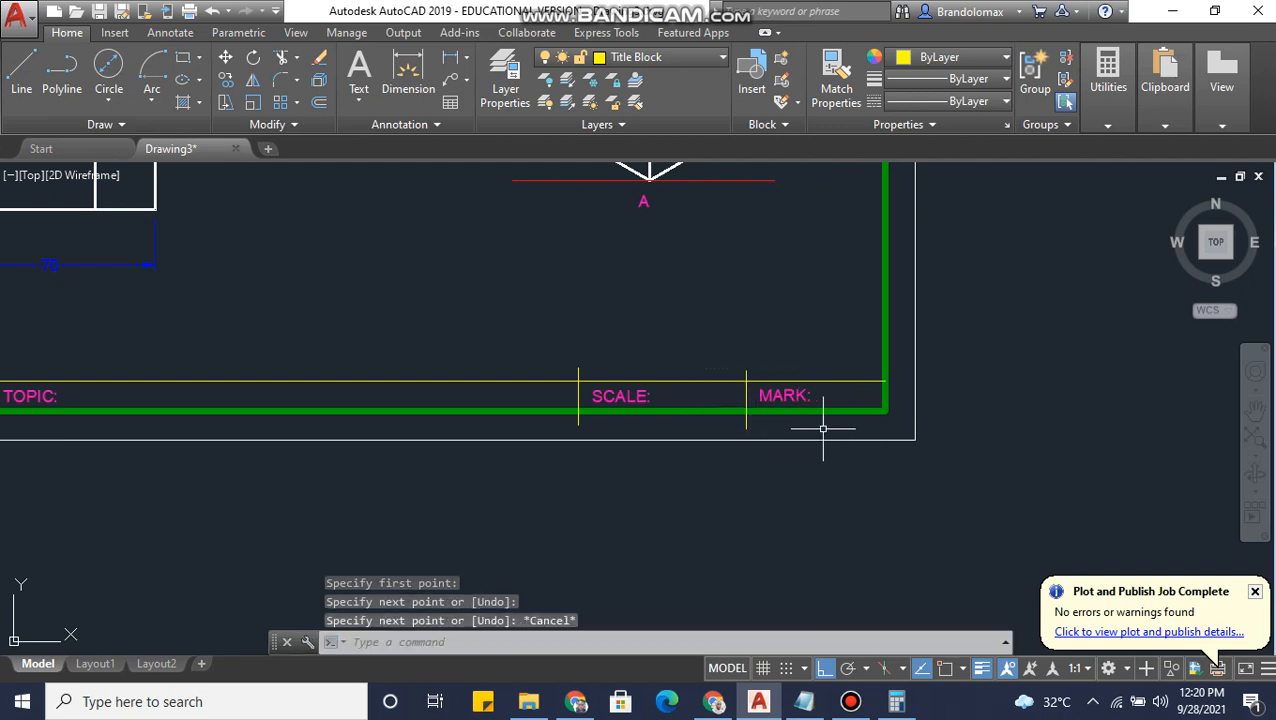
# - Trim the ends of all four dividers that stick out above the title strip's upper line
pyautogui.scroll(-5, 826, 430)
pyautogui.moveTo(794, 458); pyautogui.dragTo(799, 462, button='middle')
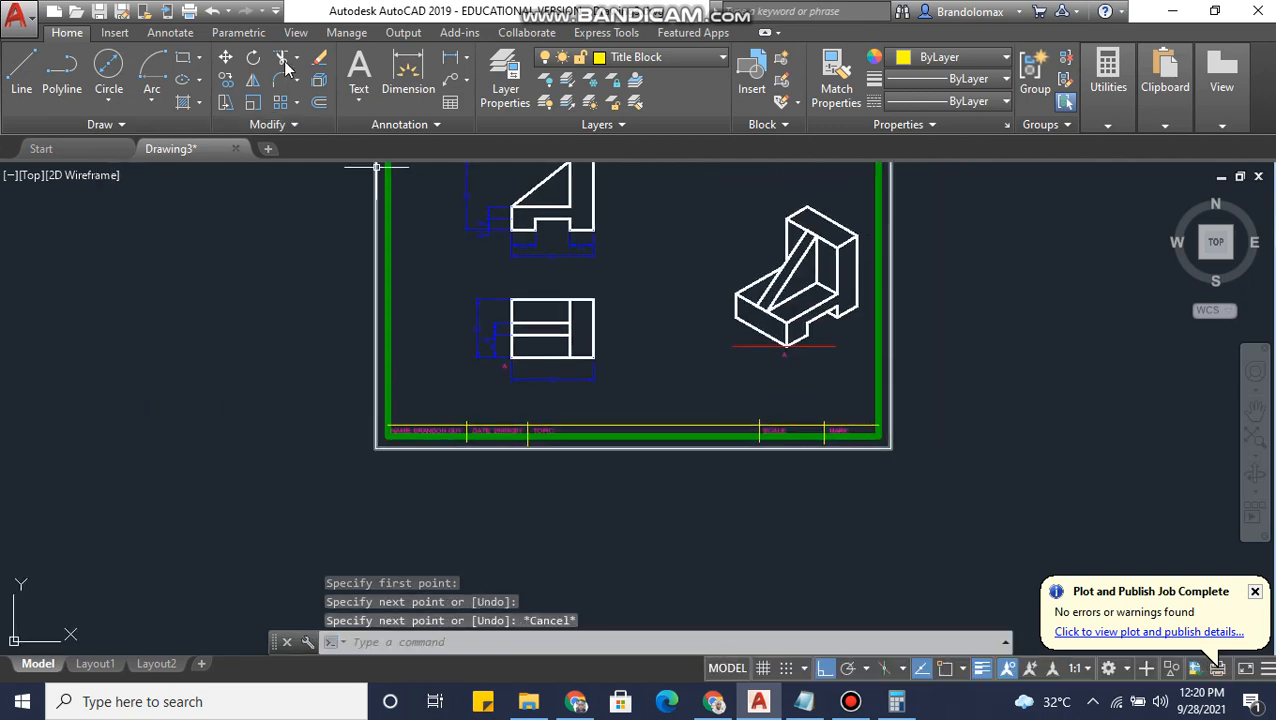
pyautogui.click(283, 58)
pyautogui.click(906, 490)
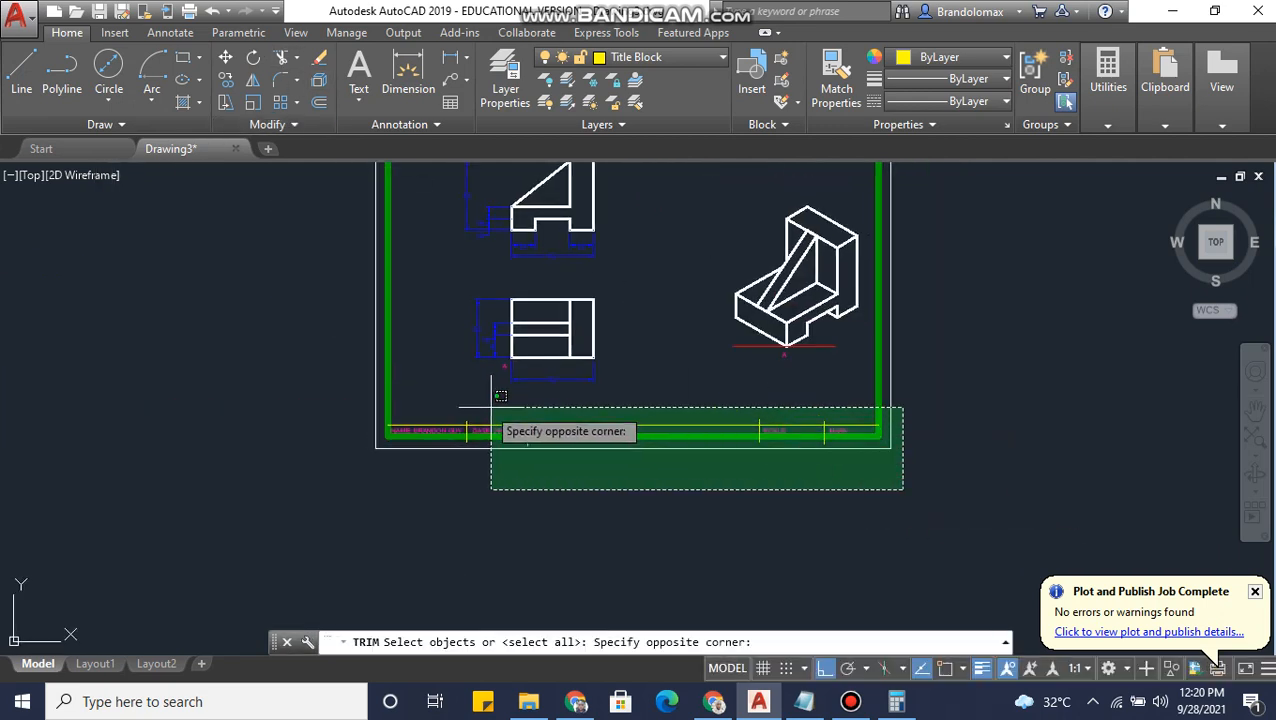
pyautogui.click(396, 401)
pyautogui.press('Return')
pyautogui.scroll(5, 855, 440)
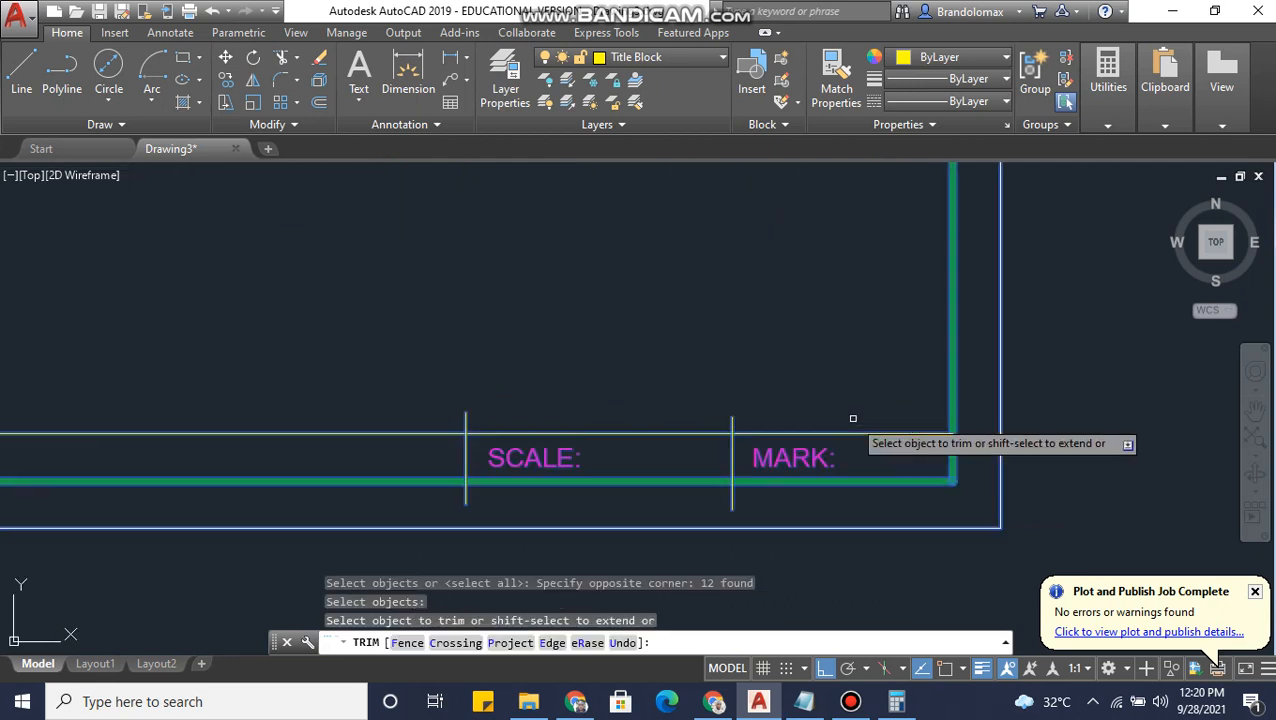
pyautogui.scroll(2, 782, 425)
pyautogui.click(782, 425)
pyautogui.scroll(-6, 820, 375)
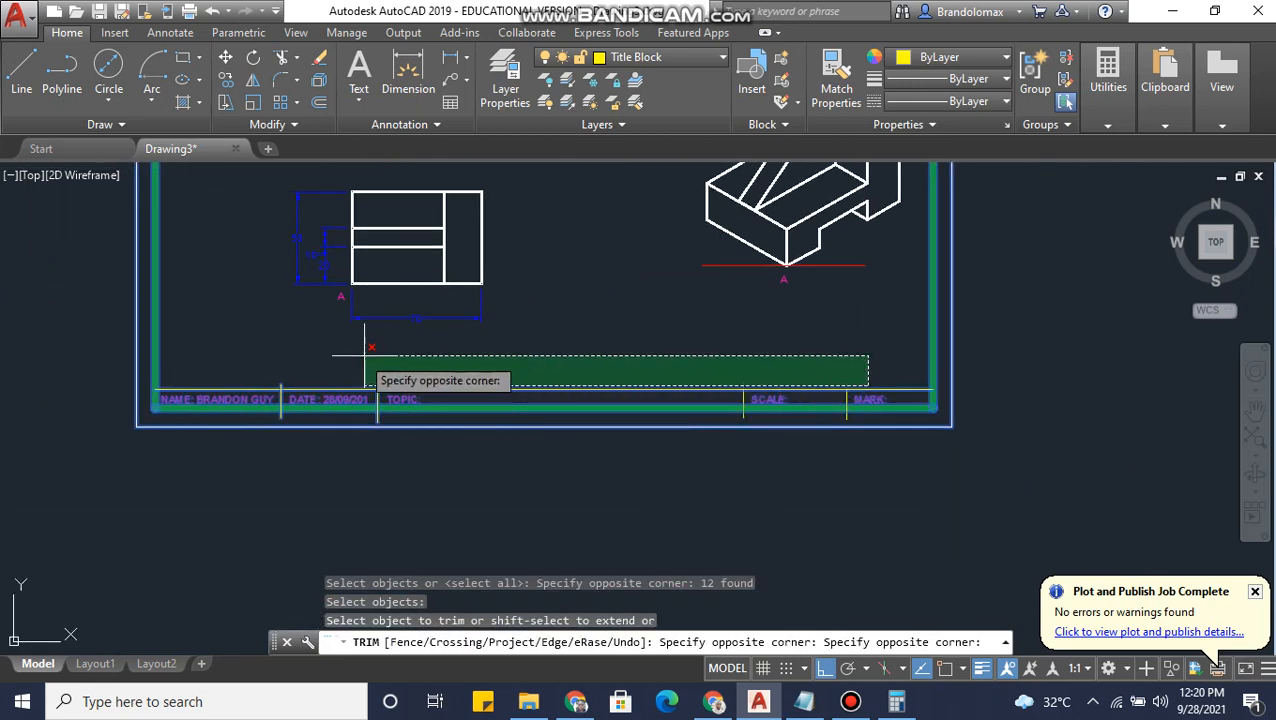
pyautogui.click(283, 345)
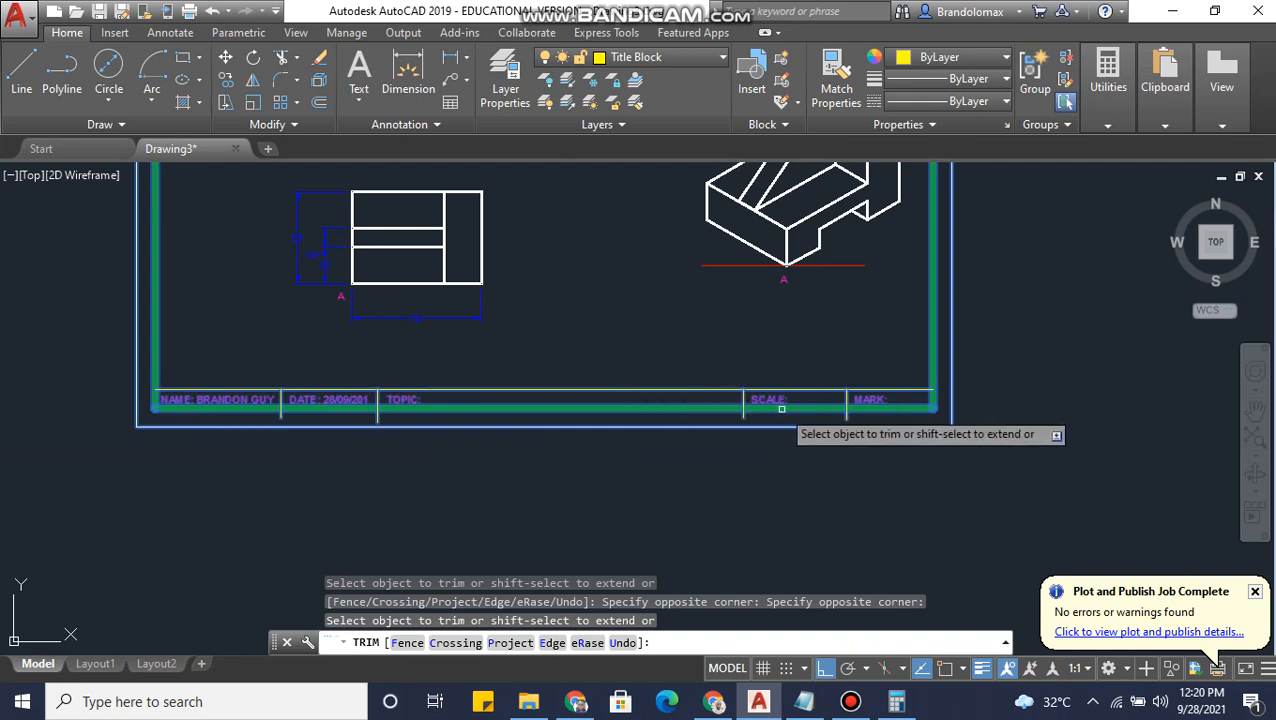
# - Trim the ends of all four dividers that stick out below the green border and finish the Trim command
pyautogui.scroll(6, 855, 411)
pyautogui.click(855, 432)
pyautogui.scroll(-6, 855, 432)
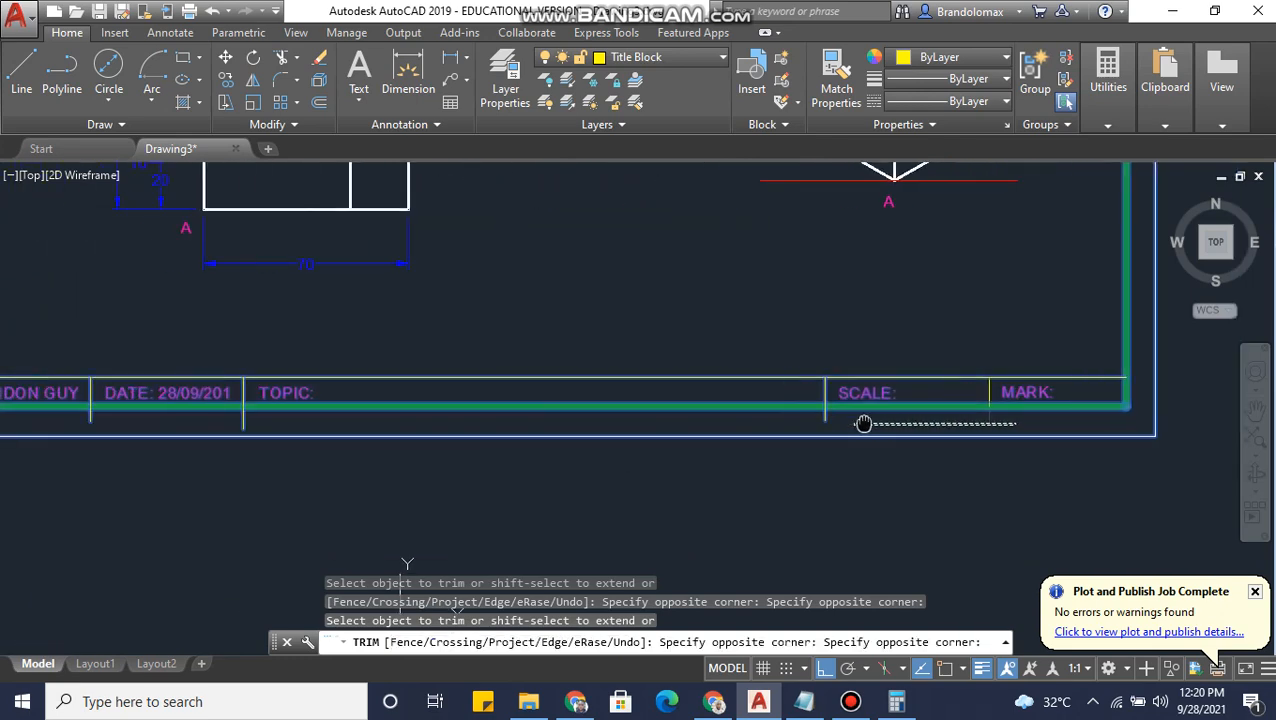
pyautogui.scroll(5, 382, 425)
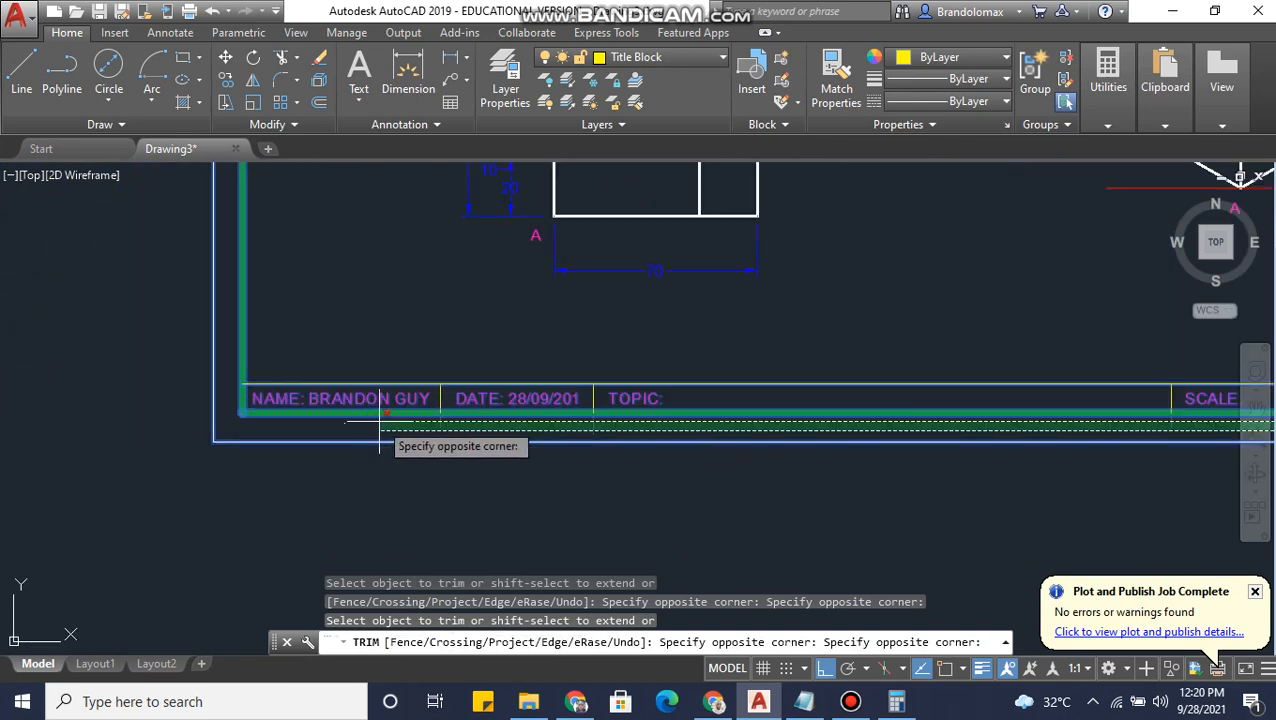
pyautogui.click(470, 426)
pyautogui.scroll(-5, 470, 426)
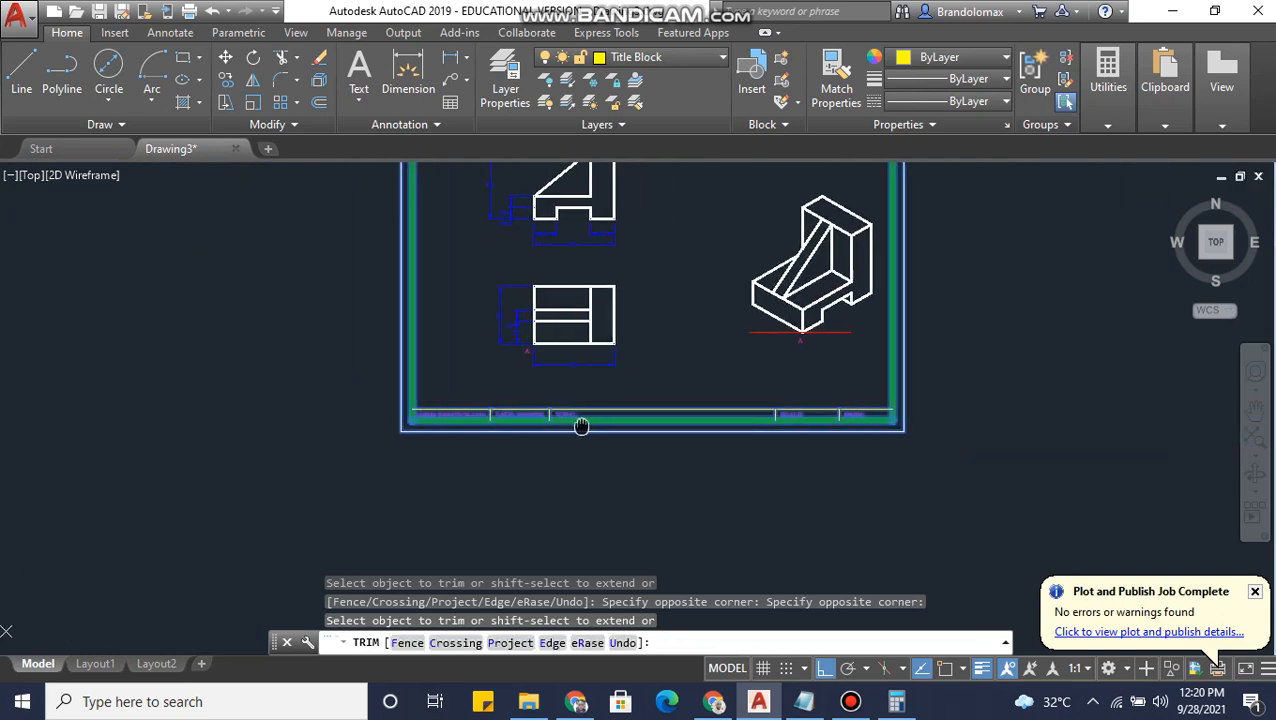
pyautogui.press('Escape')
# - Examine the trimmed dividers along the title strip and the sheet around the views
pyautogui.scroll(8, 840, 419)
pyautogui.scroll(-4, 900, 364)
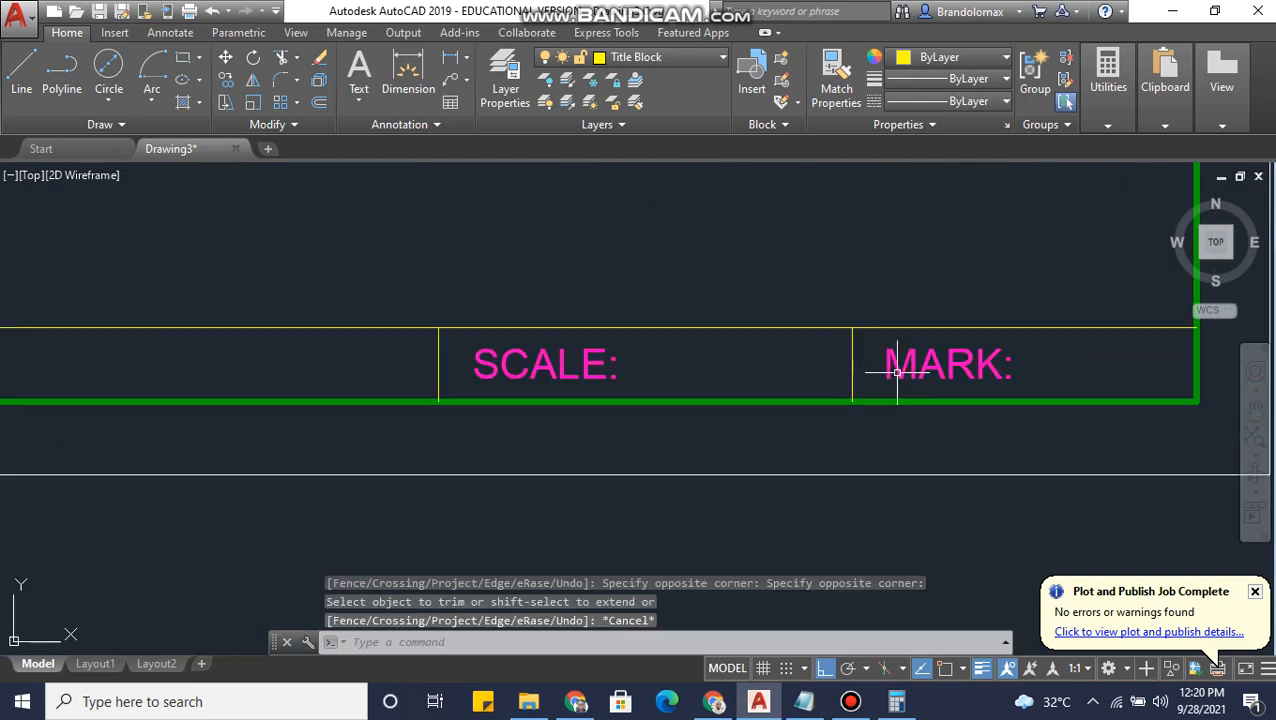
pyautogui.scroll(-2, 899, 381)
pyautogui.moveTo(907, 399); pyautogui.dragTo(798, 473, button='middle')
pyautogui.moveTo(982, 385); pyautogui.dragTo(950, 437, button='middle')
pyautogui.scroll(-1, 950, 437)
pyautogui.moveTo(950, 437); pyautogui.dragTo(935, 469, button='middle')
pyautogui.scroll(-1, 935, 469)
pyautogui.moveTo(909, 414); pyautogui.dragTo(822, 405, button='middle')
pyautogui.scroll(4, 792, 450)
pyautogui.moveTo(840, 464); pyautogui.dragTo(801, 421, button='middle')
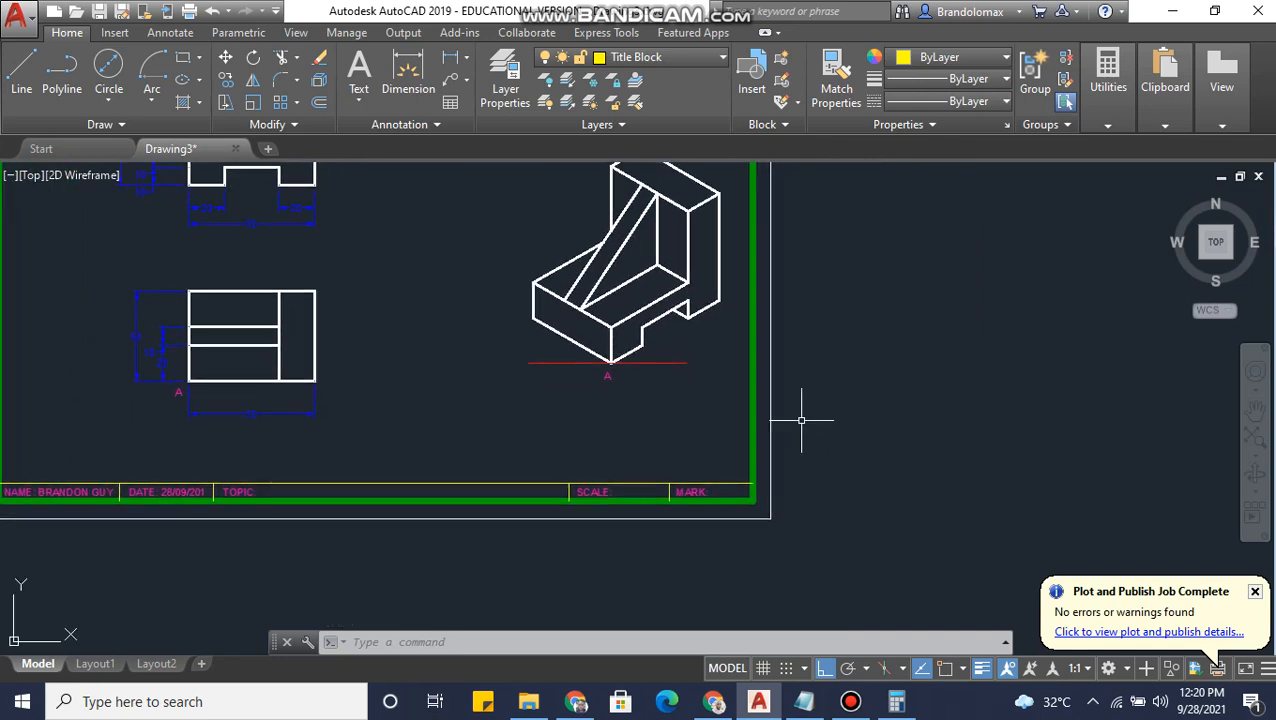
pyautogui.moveTo(808, 465)
pyautogui.mouseDown(button='middle')
pyautogui.moveTo(769, 461)
pyautogui.moveTo(766, 482)
pyautogui.mouseUp(button='middle')
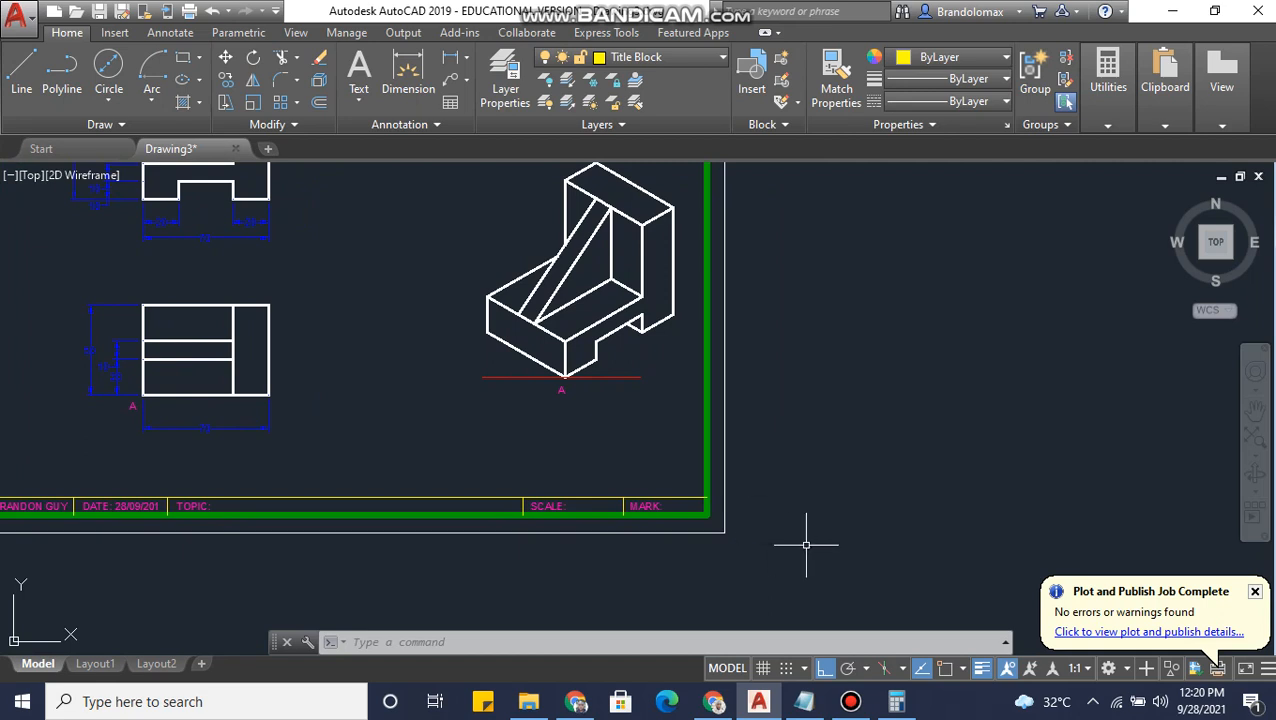
# - Group the outer sheet rectangle, the green border, the title strip line and the four dividers into one object
pyautogui.click(770, 570)
pyautogui.click(695, 482)
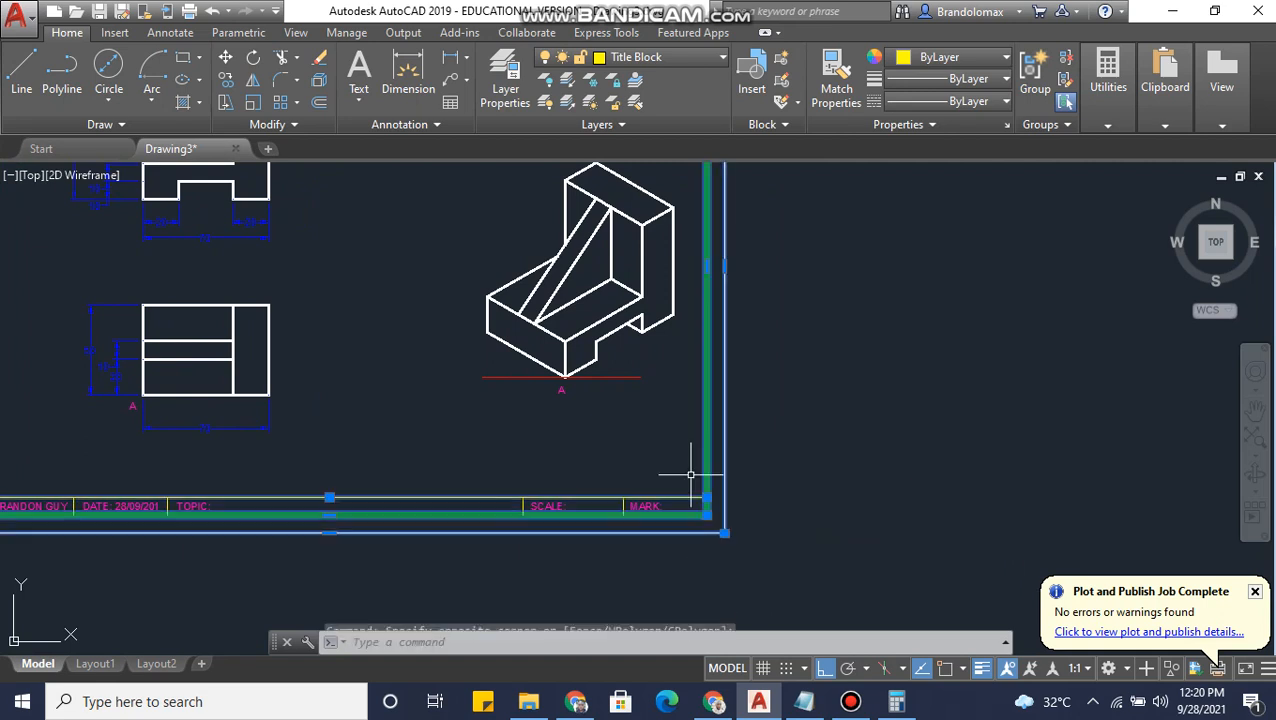
pyautogui.scroll(5, 668, 492)
pyautogui.click(670, 488)
pyautogui.moveTo(516, 510); pyautogui.dragTo(759, 511, button='middle')
pyautogui.click(545, 497)
pyautogui.scroll(-3, 450, 512)
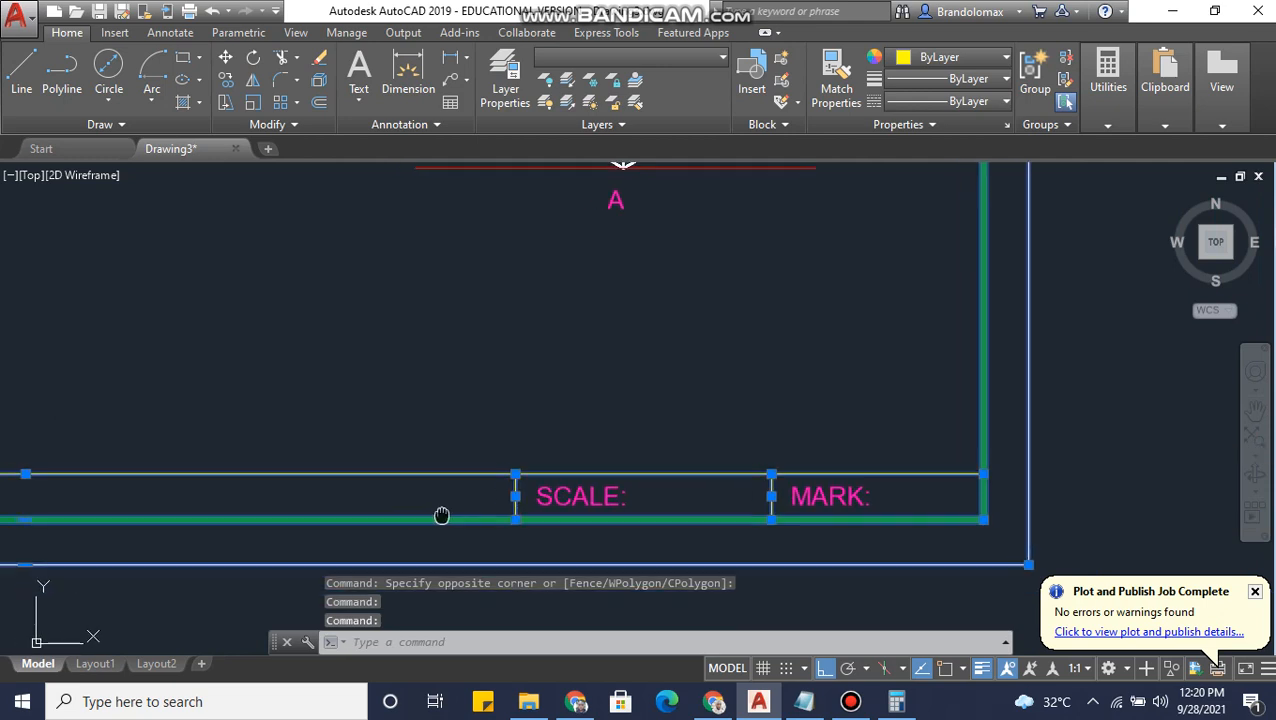
pyautogui.moveTo(20, 510); pyautogui.dragTo(785, 505, button='middle')
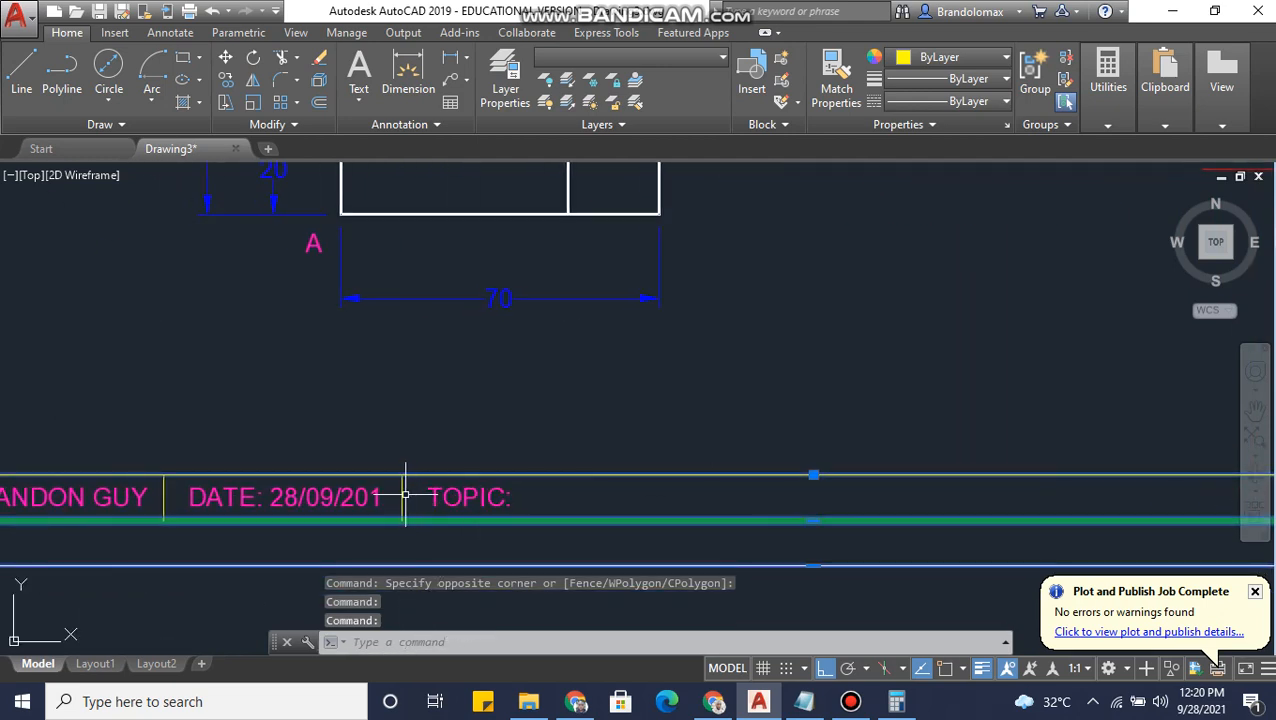
pyautogui.click(405, 495)
pyautogui.moveTo(157, 499); pyautogui.dragTo(377, 477, button='middle')
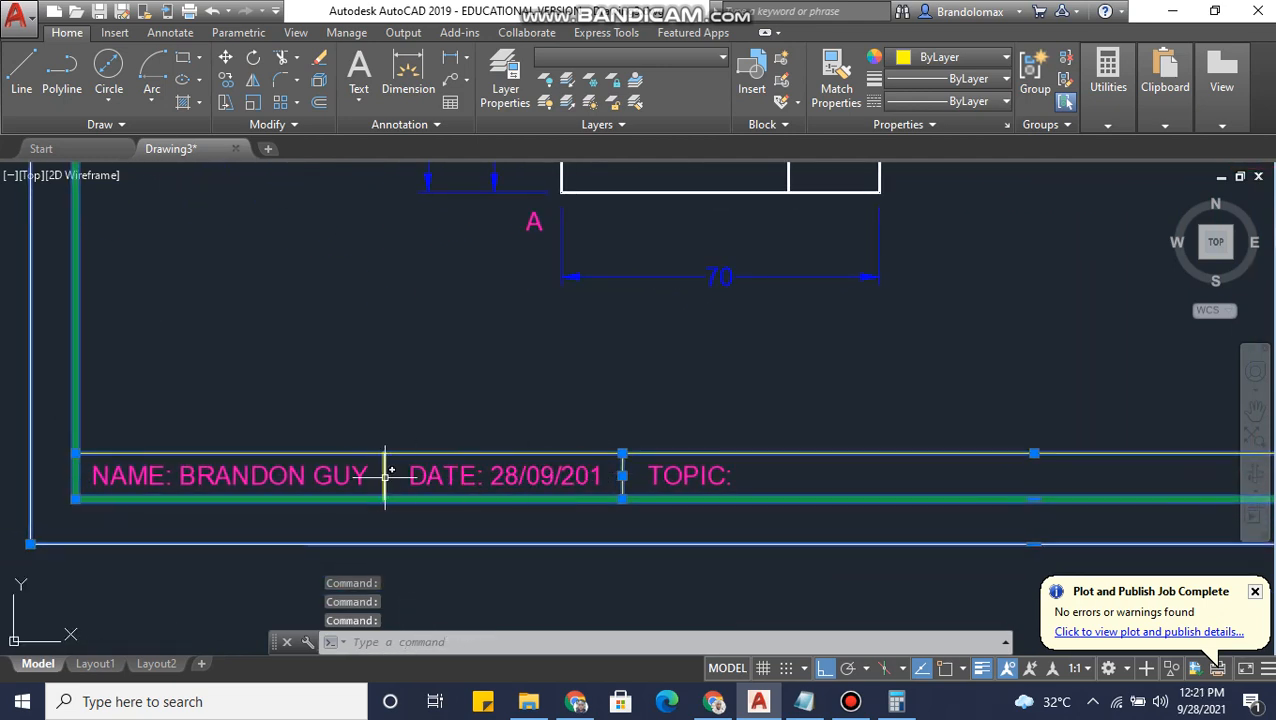
pyautogui.scroll(-10, 650, 455)
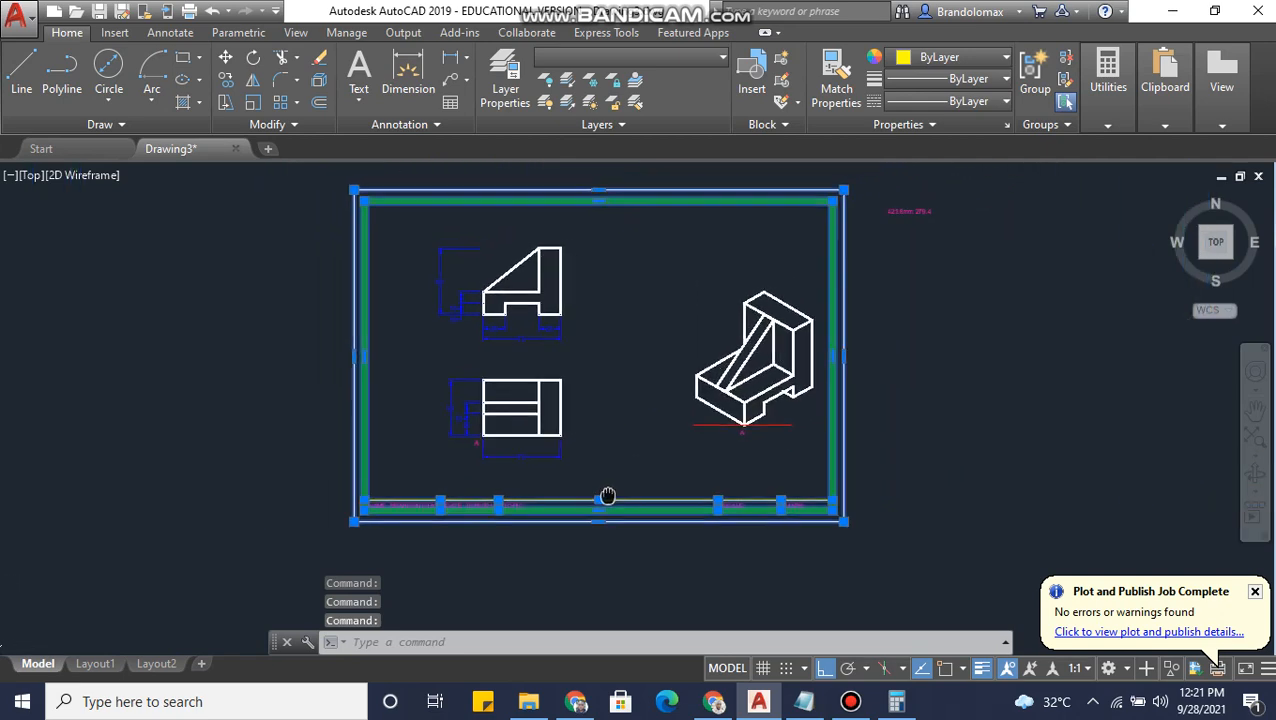
pyautogui.scroll(5, 631, 480)
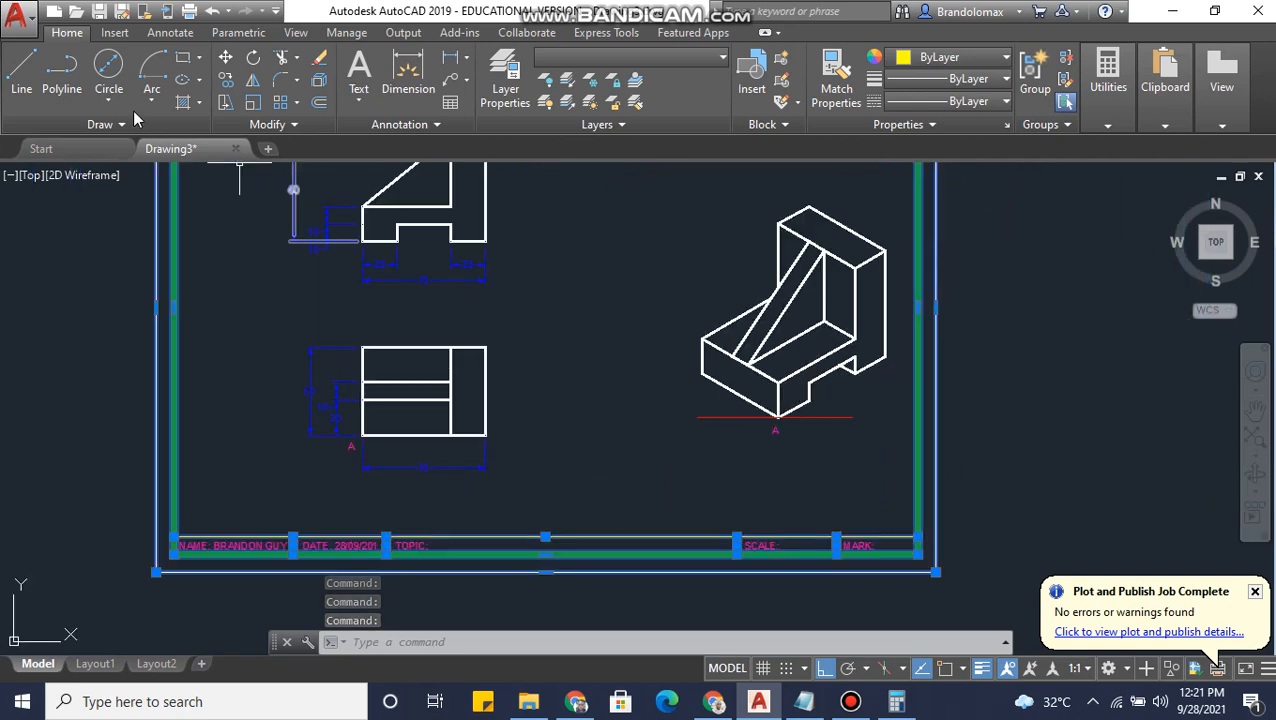
pyautogui.click(1035, 82)
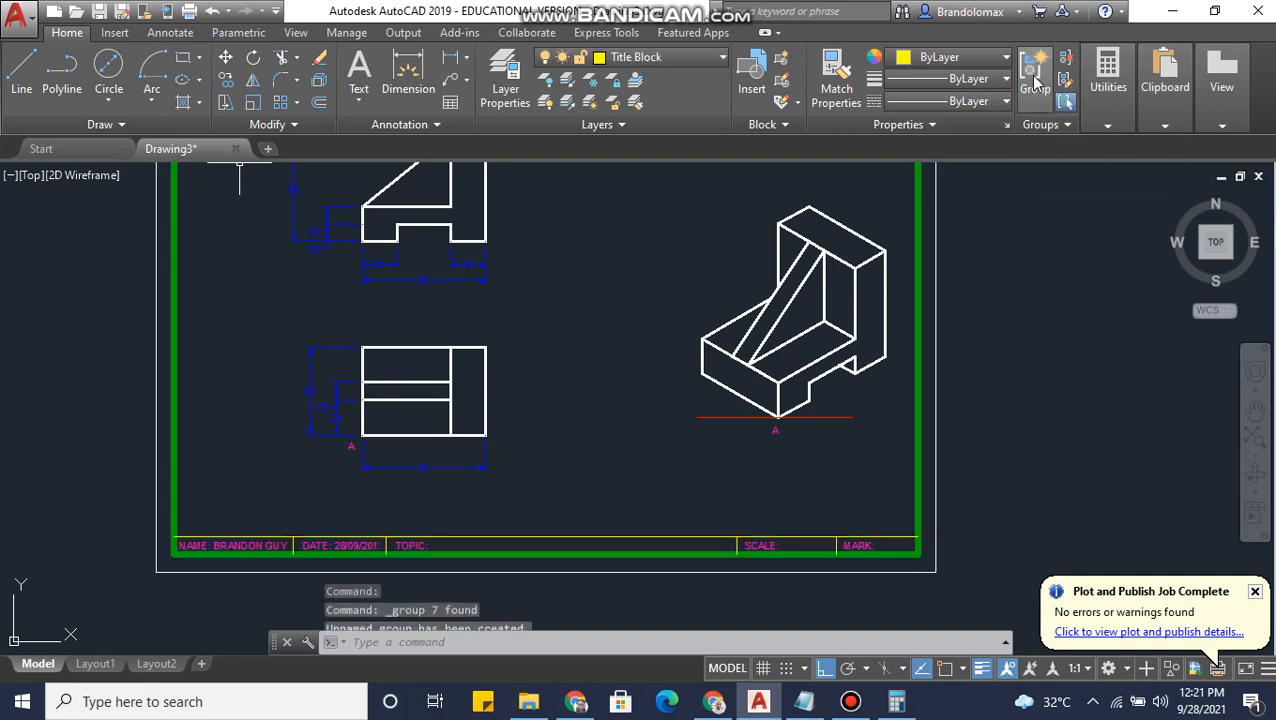
# - Select the sheet frame to check that it is picked as one group, and clear the selection
pyautogui.scroll(3, 906, 576)
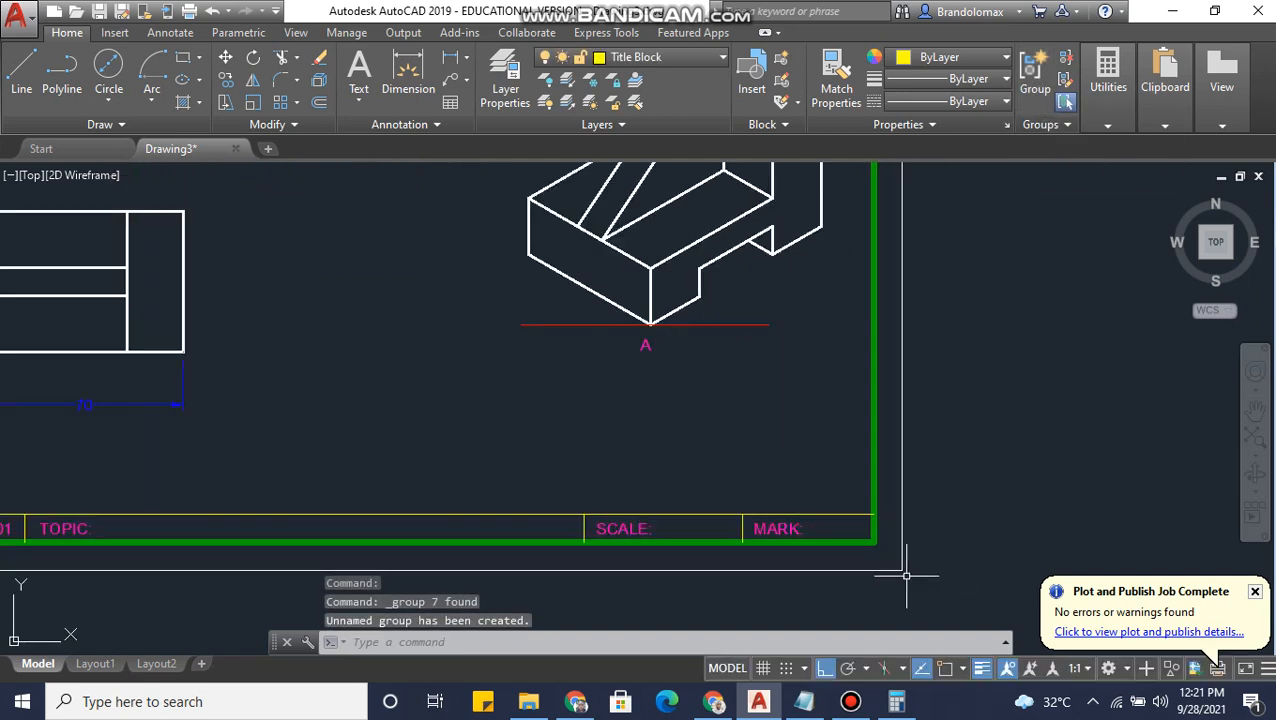
pyautogui.scroll(-5, 854, 528)
pyautogui.scroll(5, 840, 535)
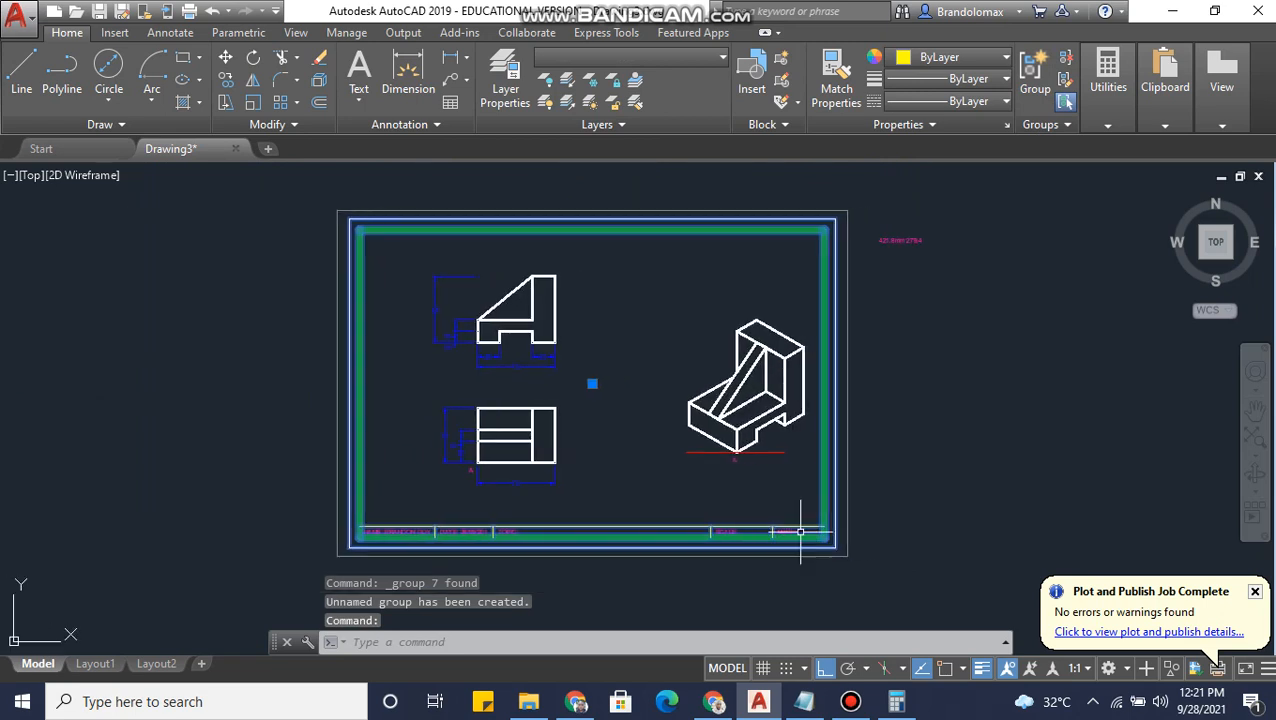
pyautogui.press('Escape')
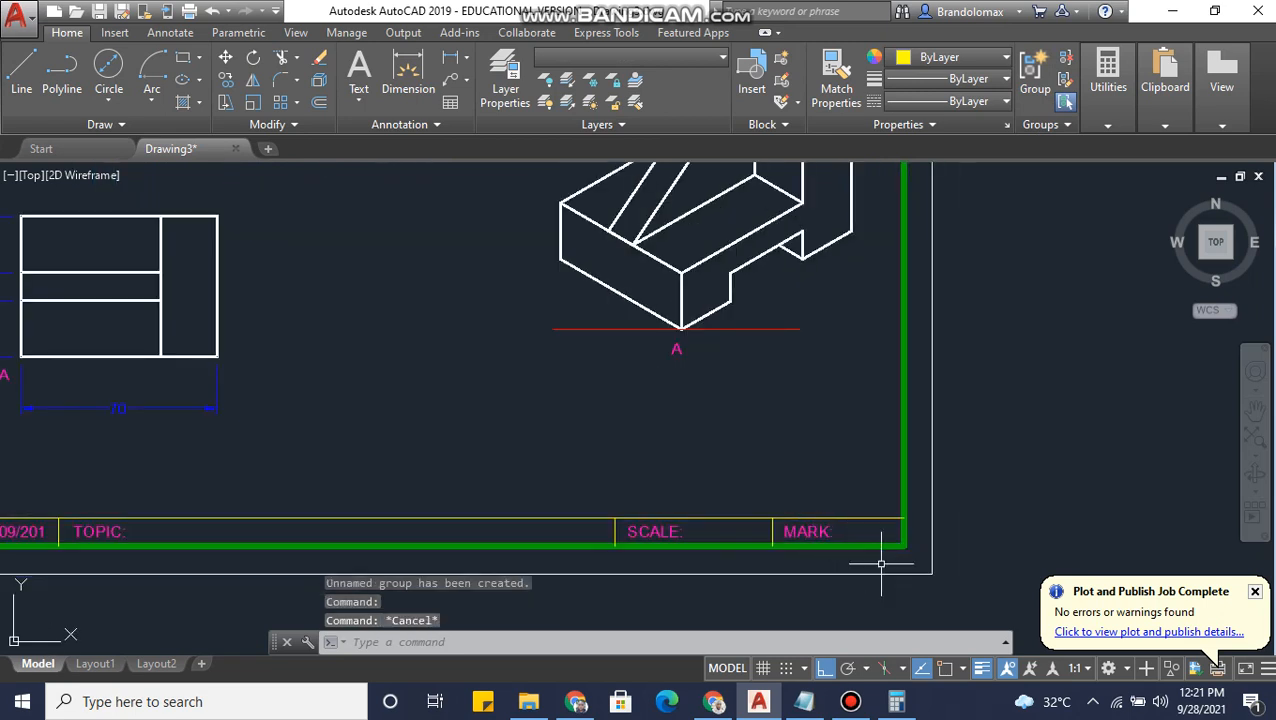
pyautogui.scroll(-3, 886, 566)
pyautogui.click(886, 571)
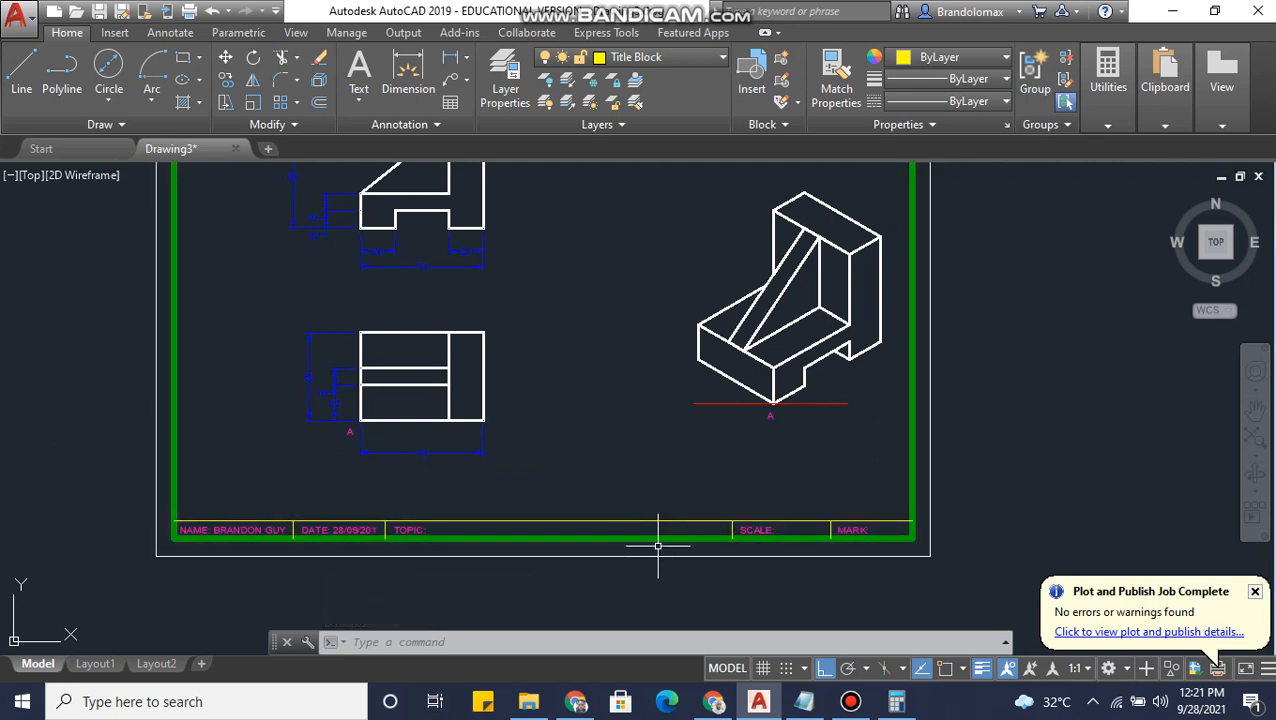
pyautogui.scroll(-2, 919, 550)
pyautogui.moveTo(994, 533); pyautogui.dragTo(931, 515, button='middle')
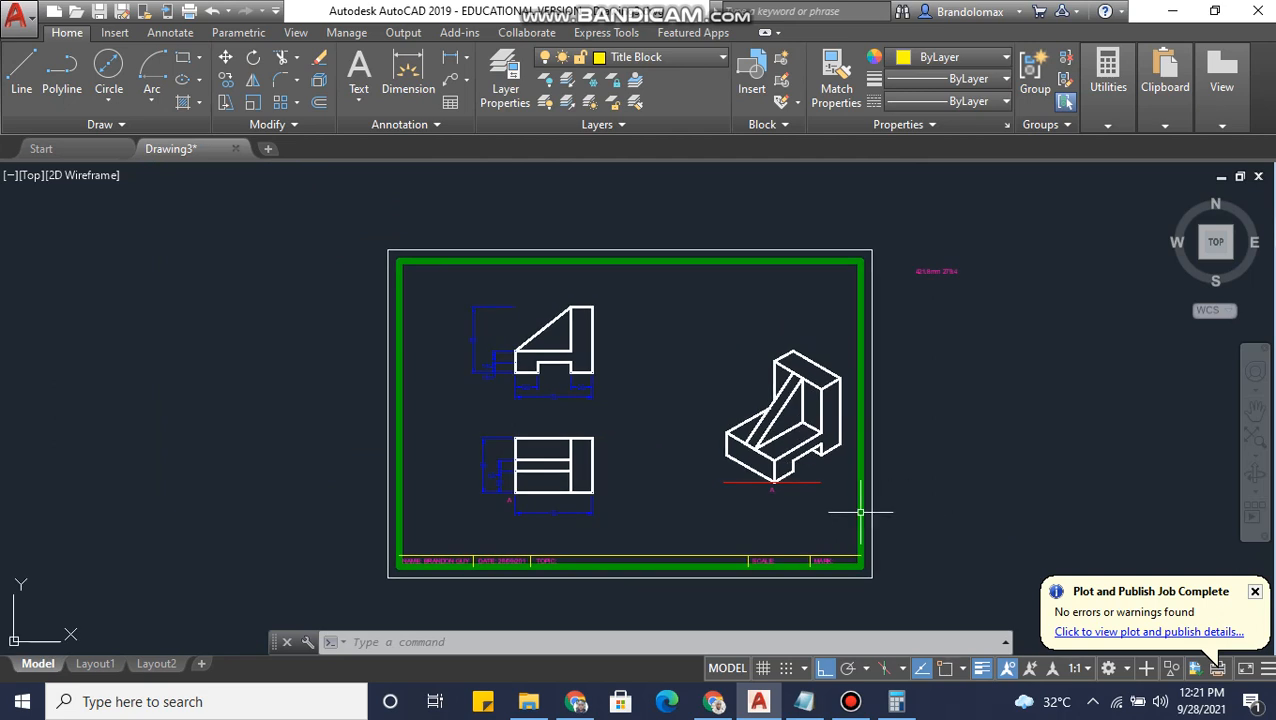
pyautogui.scroll(2, 587, 514)
pyautogui.scroll(-2, 610, 527)
pyautogui.scroll(2, 600, 529)
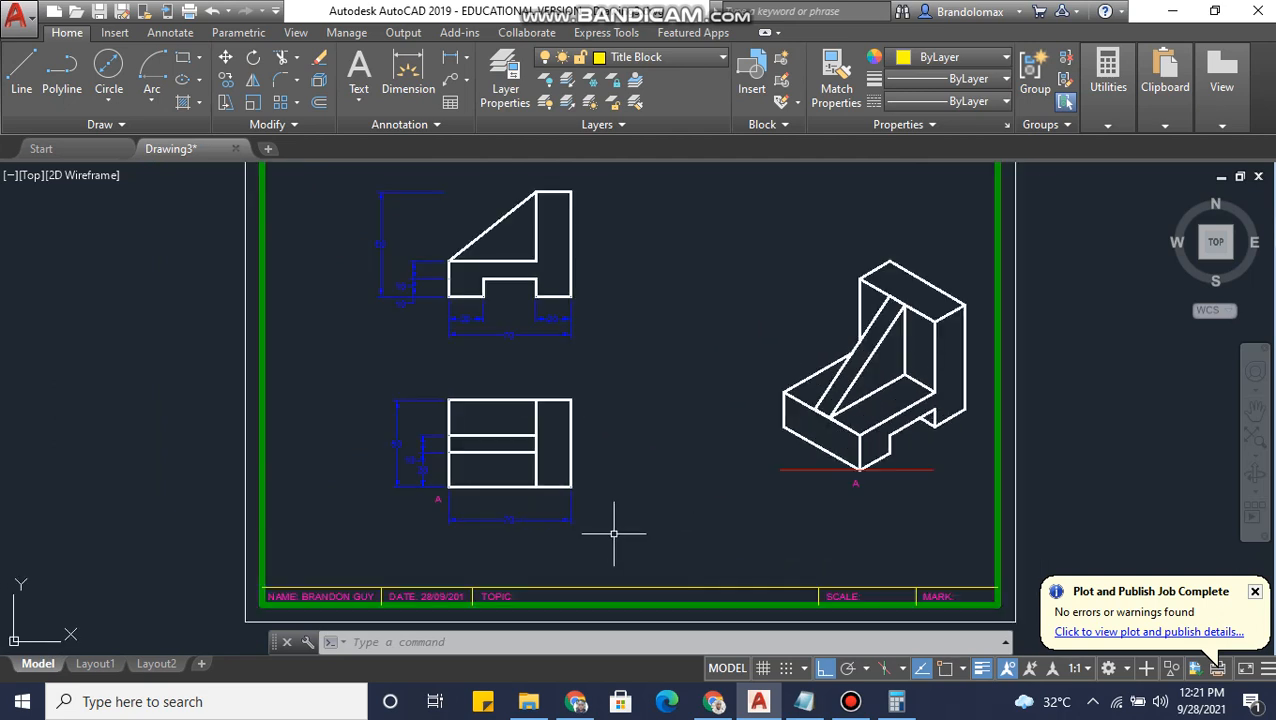
pyautogui.scroll(-2, 614, 534)
pyautogui.click(850, 703)
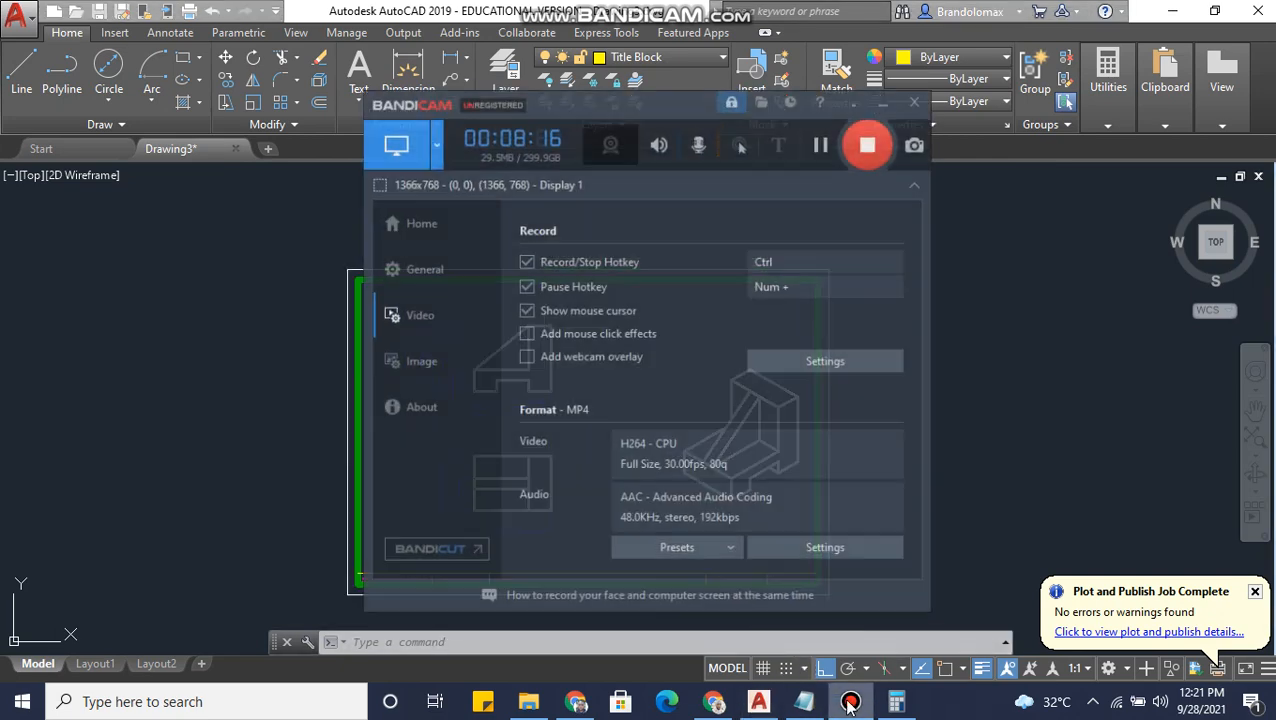
pyautogui.click(850, 703)
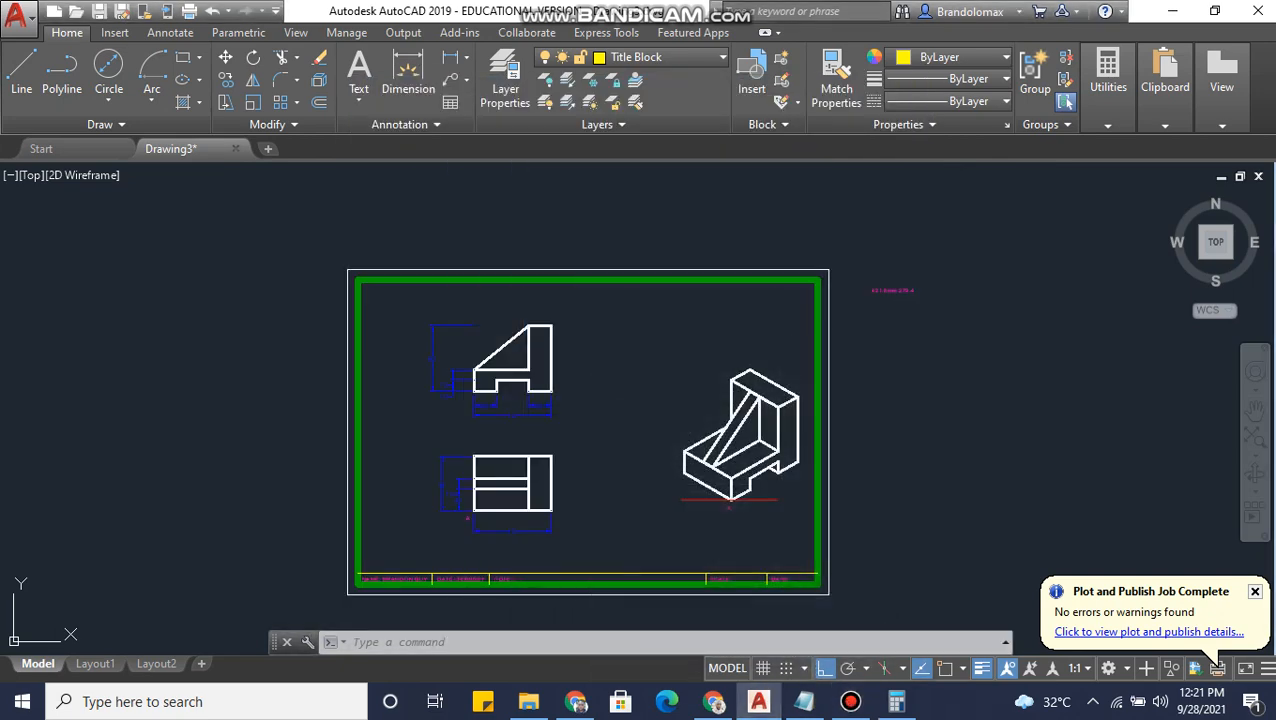
# - Copy the dimensioned projection symbol, with Ortho off for free placement, to the empty area just below the sheet's title strip
pyautogui.scroll(-6, 831, 479)
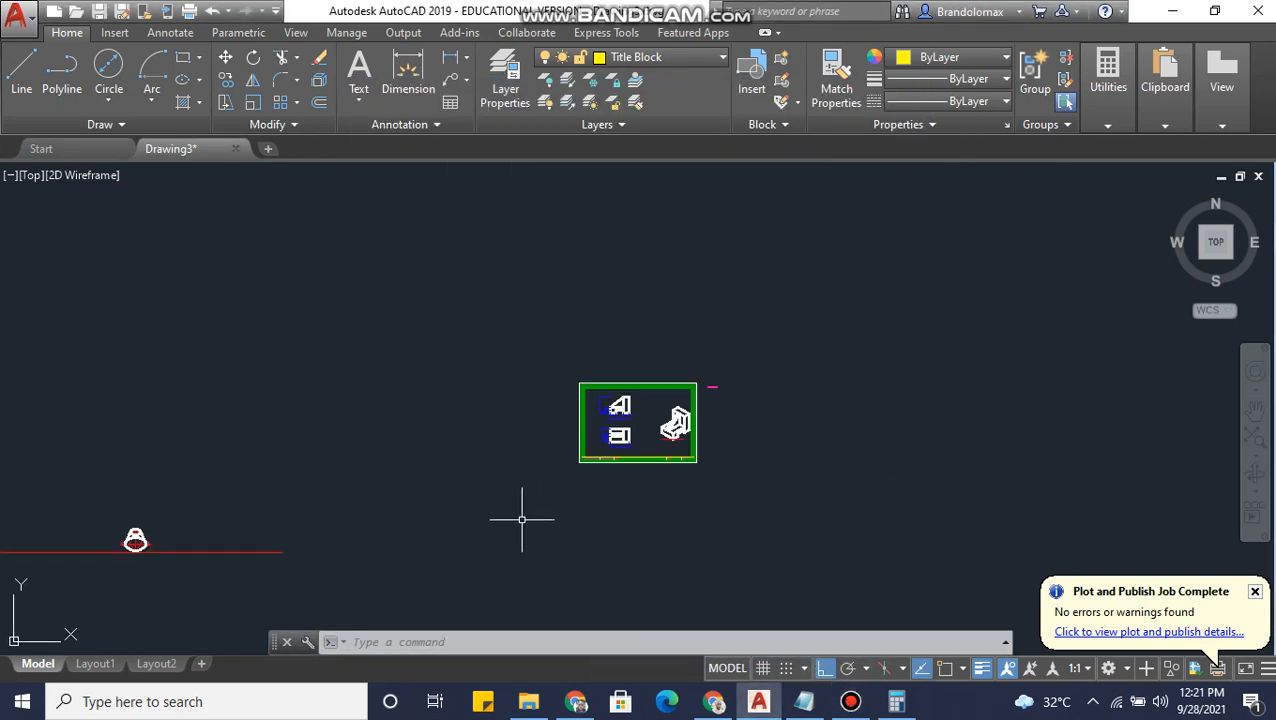
pyautogui.moveTo(299, 475); pyautogui.dragTo(572, 427, button='middle')
pyautogui.scroll(5, 272, 414)
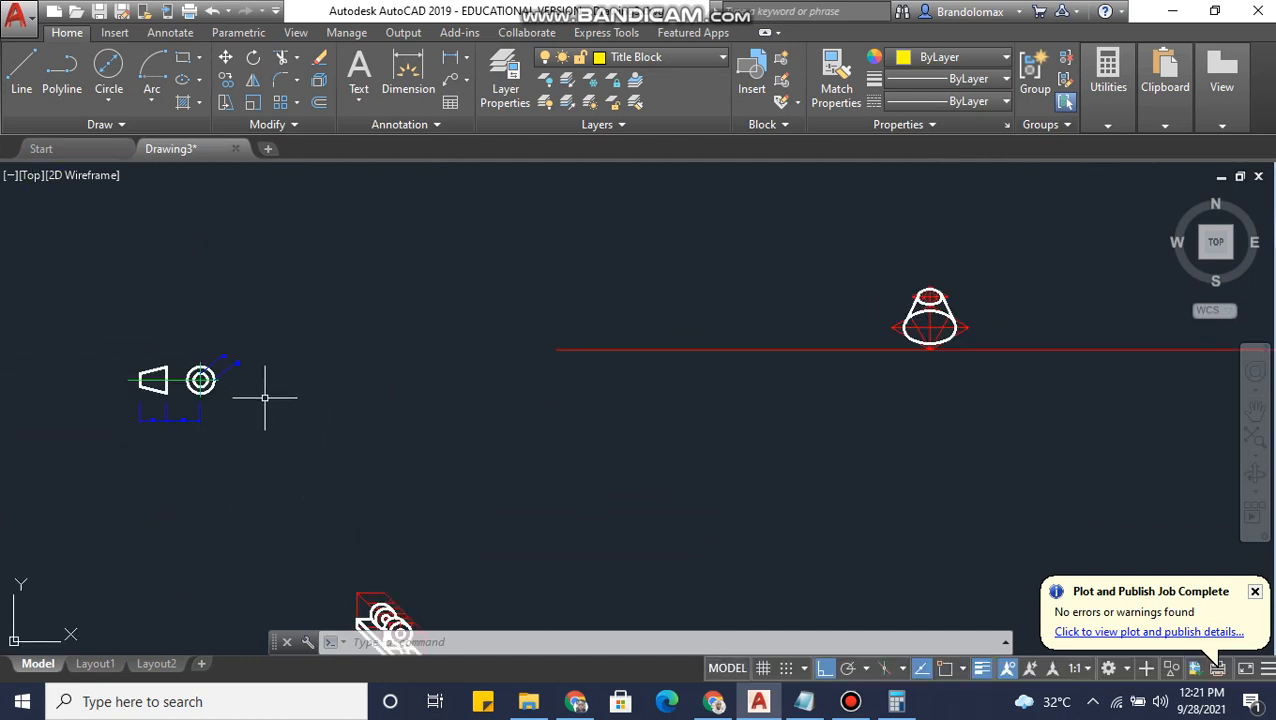
pyautogui.moveTo(263, 398); pyautogui.dragTo(417, 405, button='middle')
pyautogui.scroll(4, 292, 392)
pyautogui.click(388, 401)
pyautogui.click(340, 370)
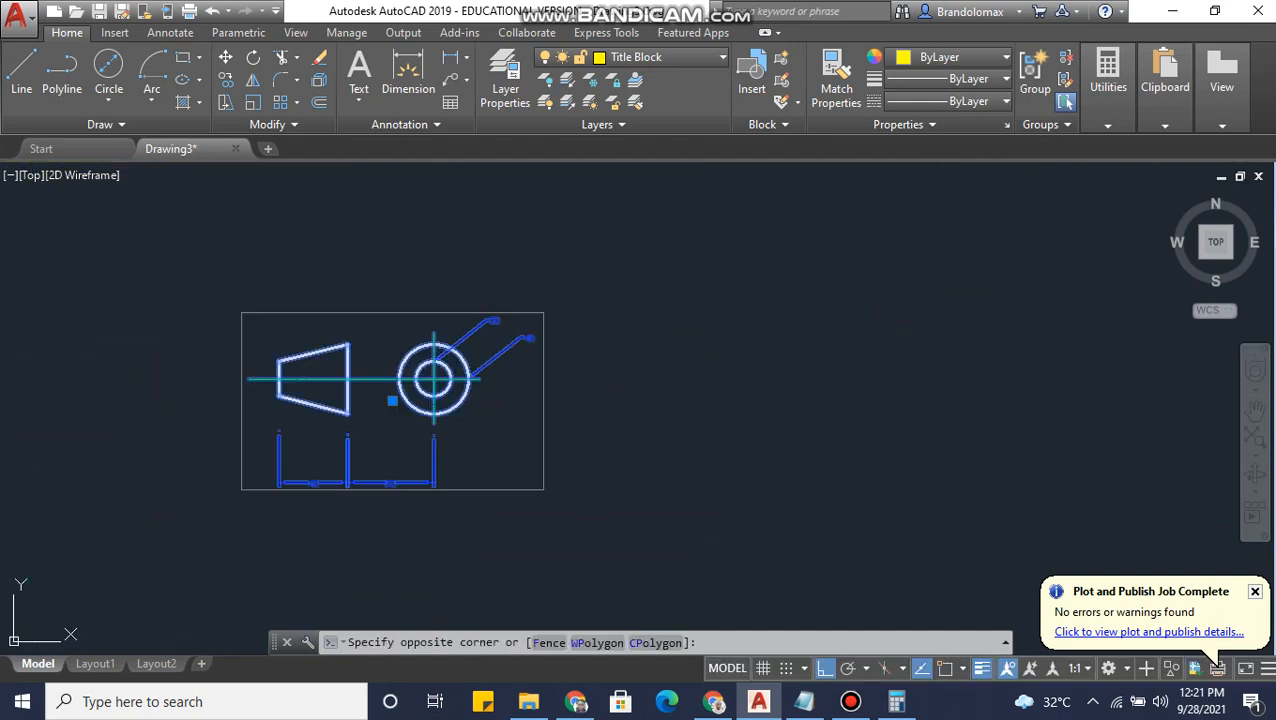
pyautogui.rightClick(368, 408)
pyautogui.click(408, 408)
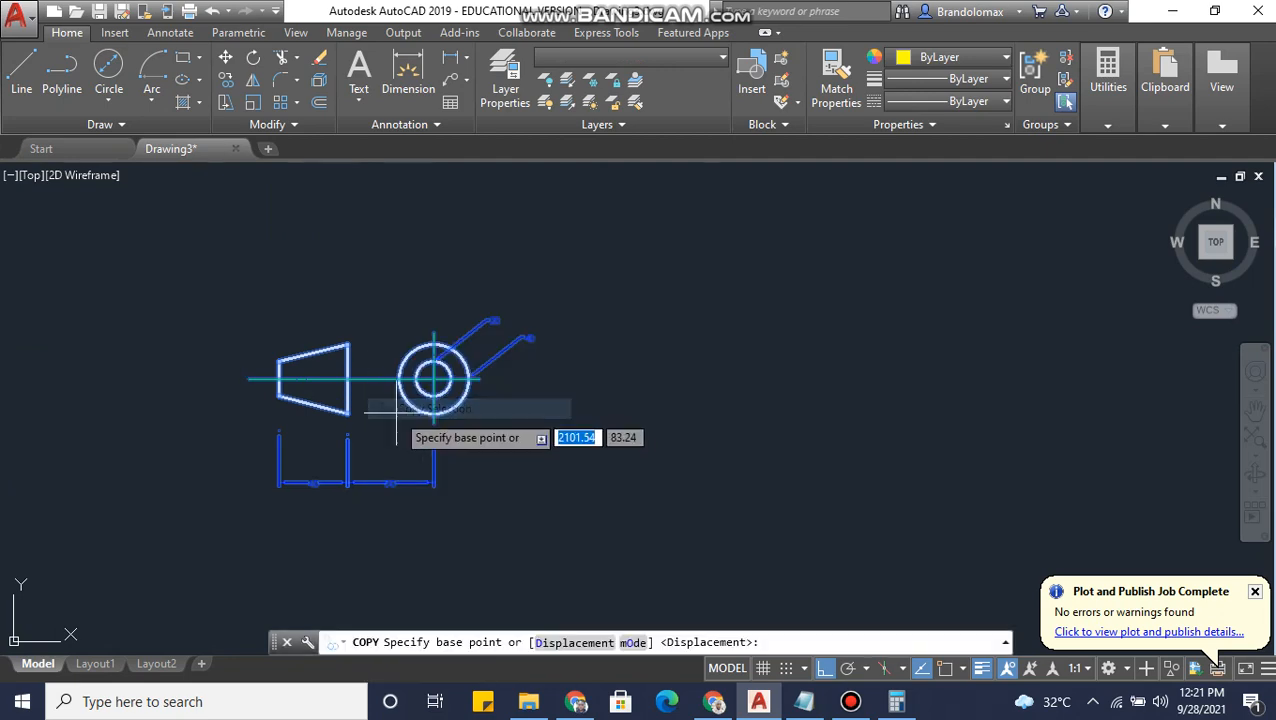
pyautogui.click(427, 373)
pyautogui.scroll(-8, 660, 430)
pyautogui.scroll(8, 680, 435)
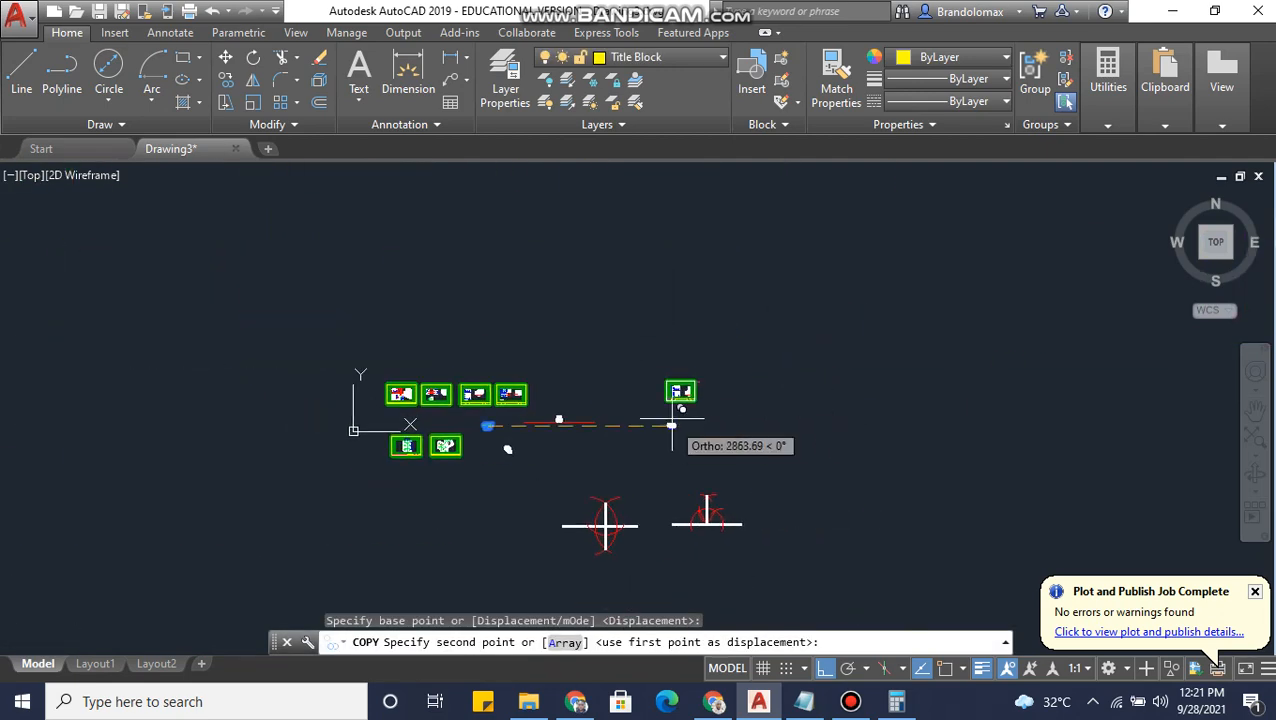
pyautogui.scroll(2, 670, 457)
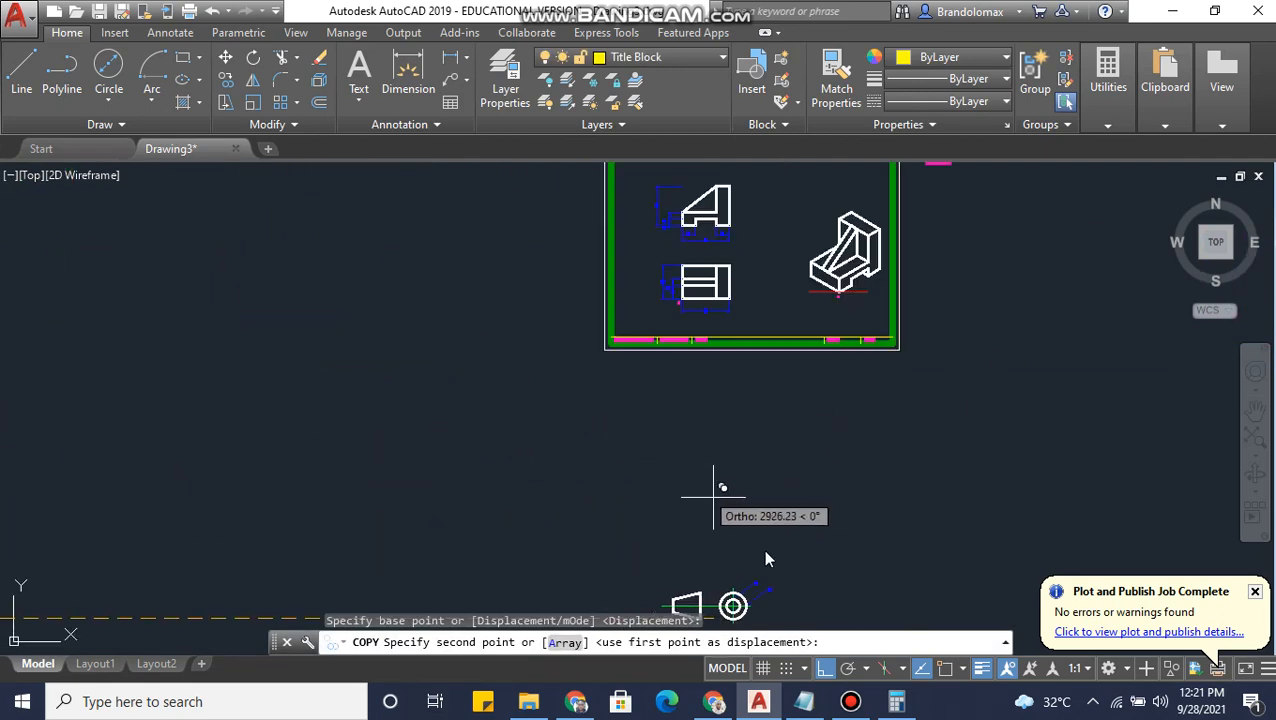
pyautogui.press('F8')
pyautogui.scroll(4, 716, 410)
pyautogui.moveTo(716, 410); pyautogui.dragTo(658, 505, button='middle')
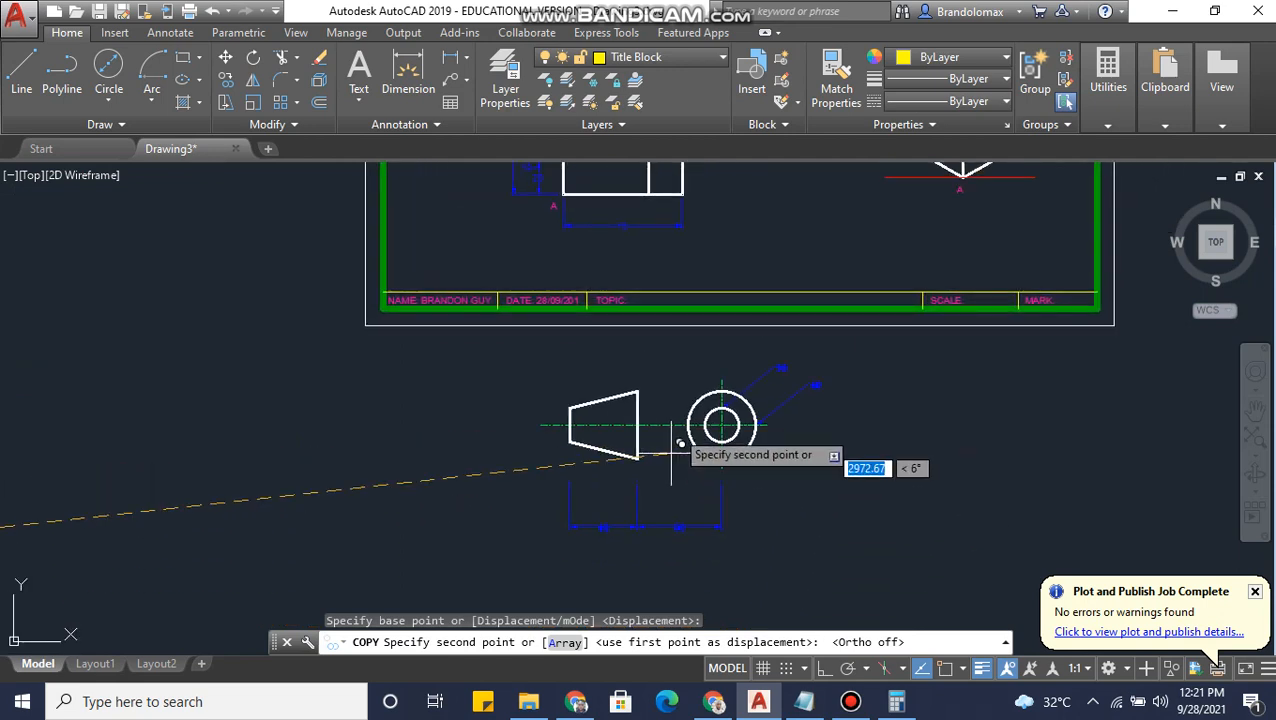
pyautogui.click(658, 505)
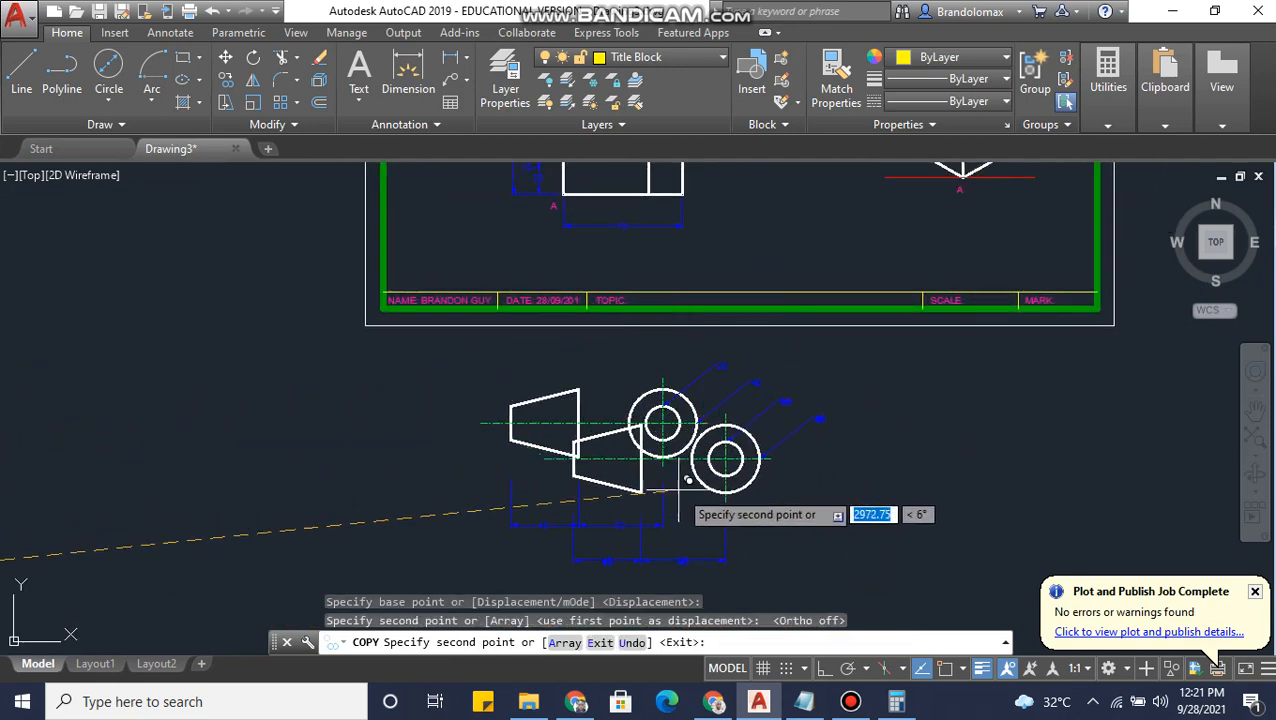
pyautogui.press('Escape')
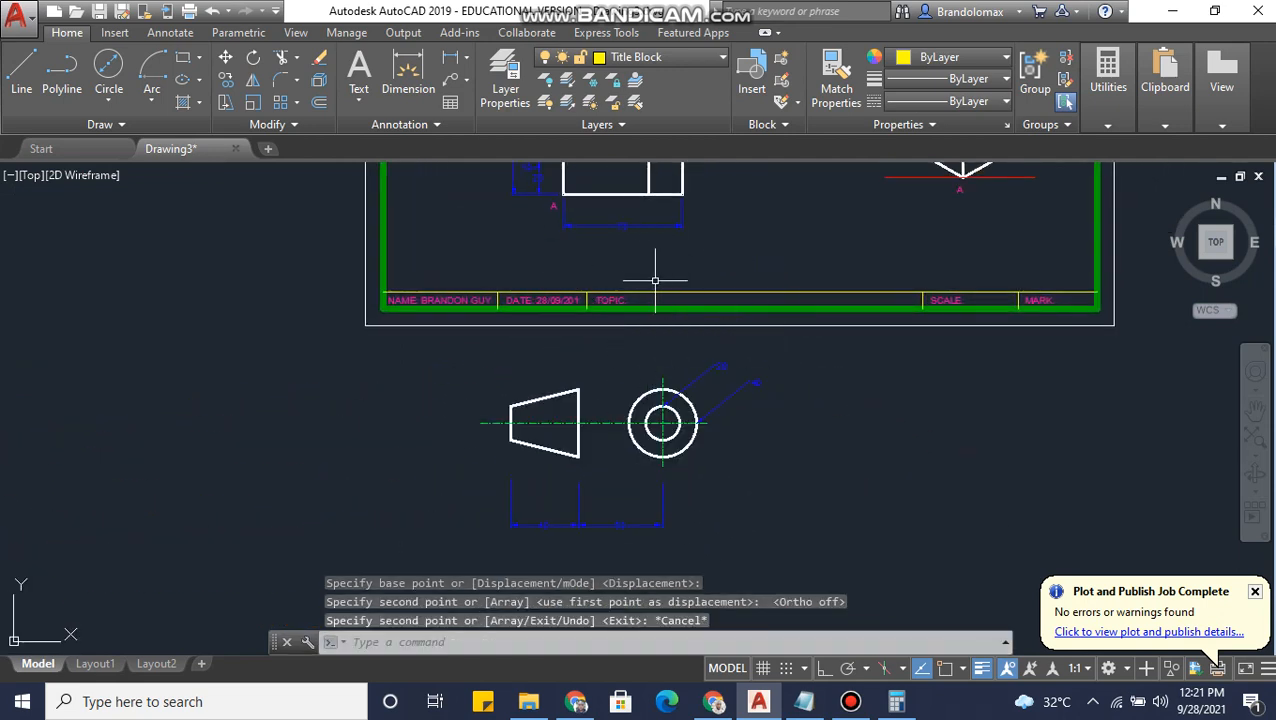
# - Explode the copied projection symbol with its dimensions, and check whether its parts are picked separately
pyautogui.scroll(-2, 655, 280)
pyautogui.scroll(2, 621, 322)
pyautogui.moveTo(727, 333); pyautogui.dragTo(745, 336, button='middle')
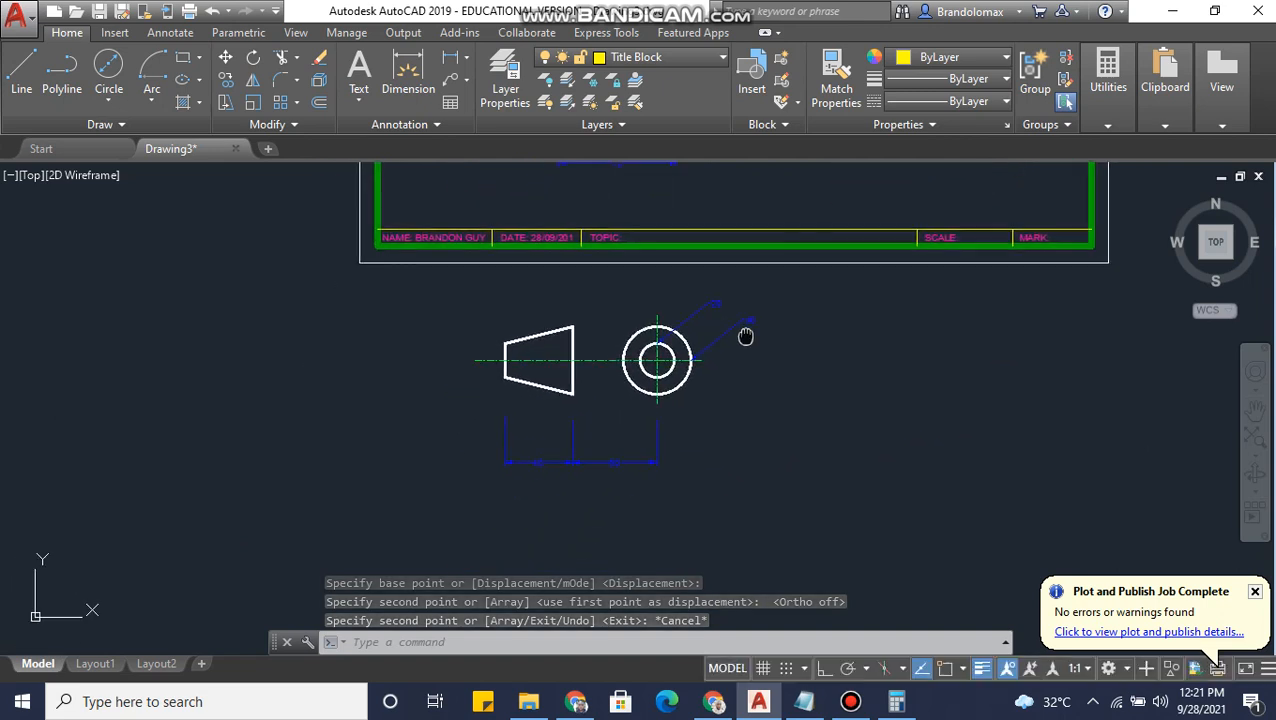
pyautogui.click(657, 369)
pyautogui.press('Escape')
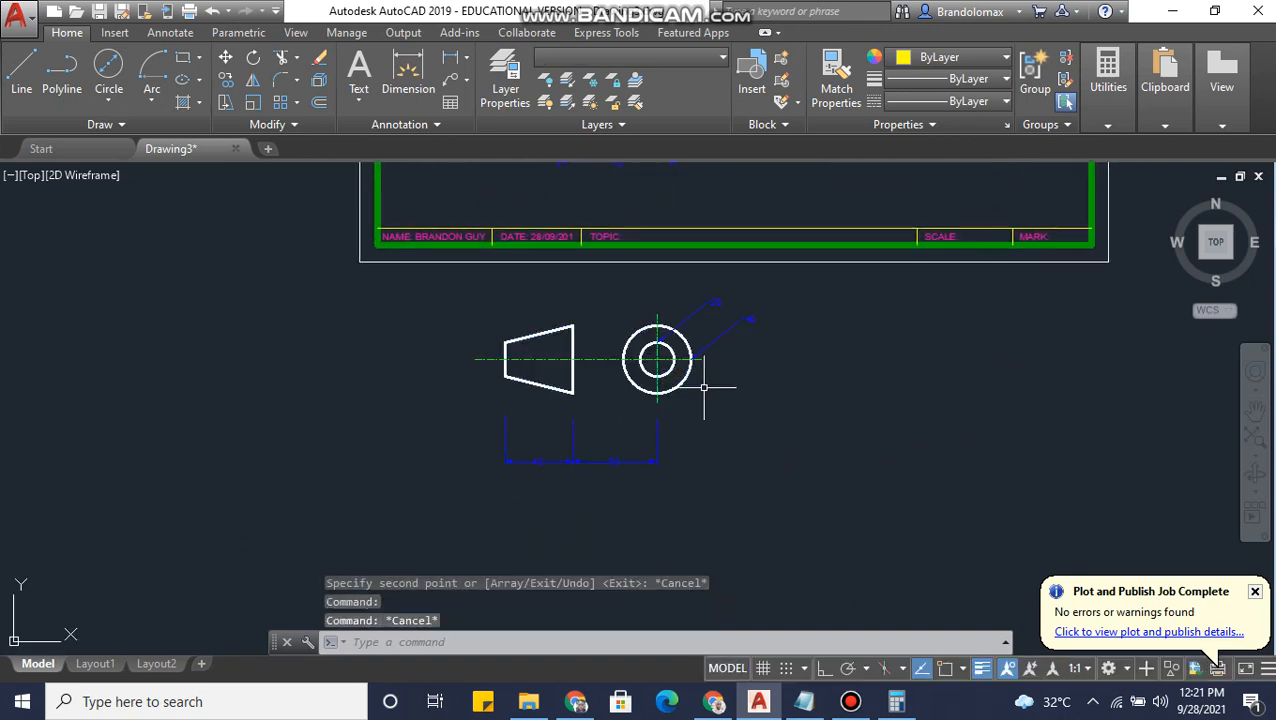
pyautogui.click(769, 463)
pyautogui.click(450, 293)
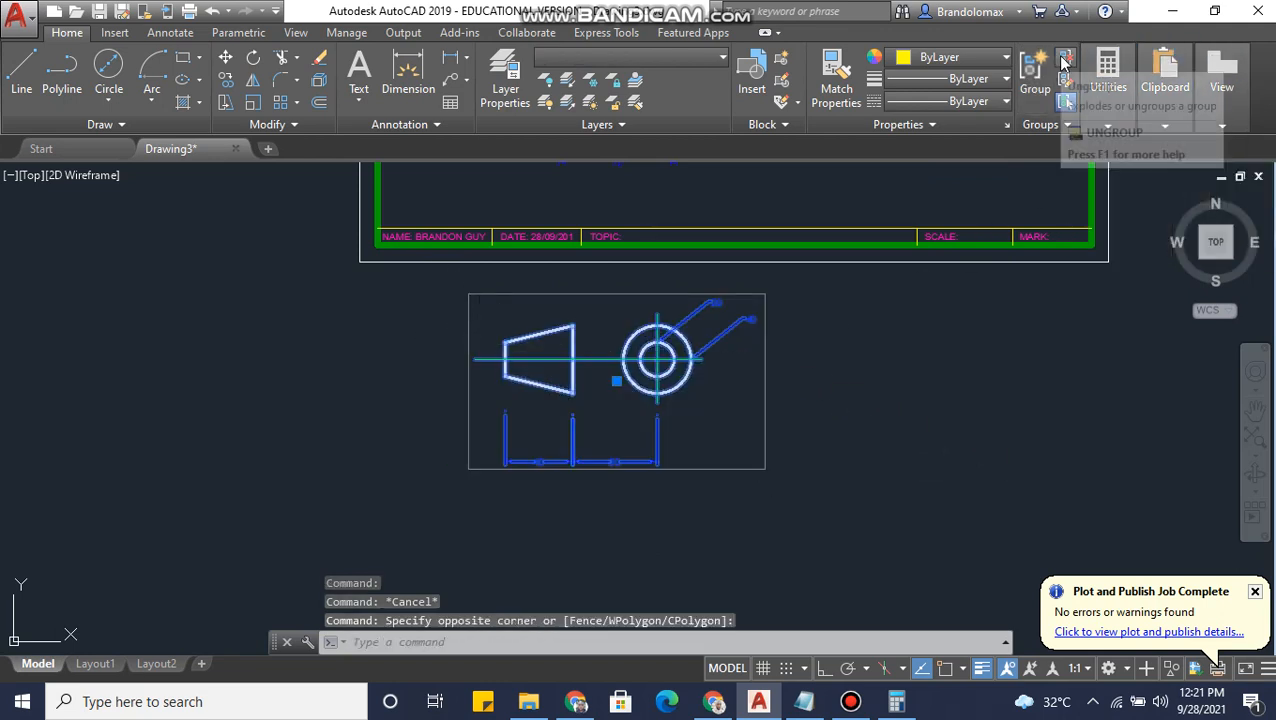
pyautogui.click(292, 128)
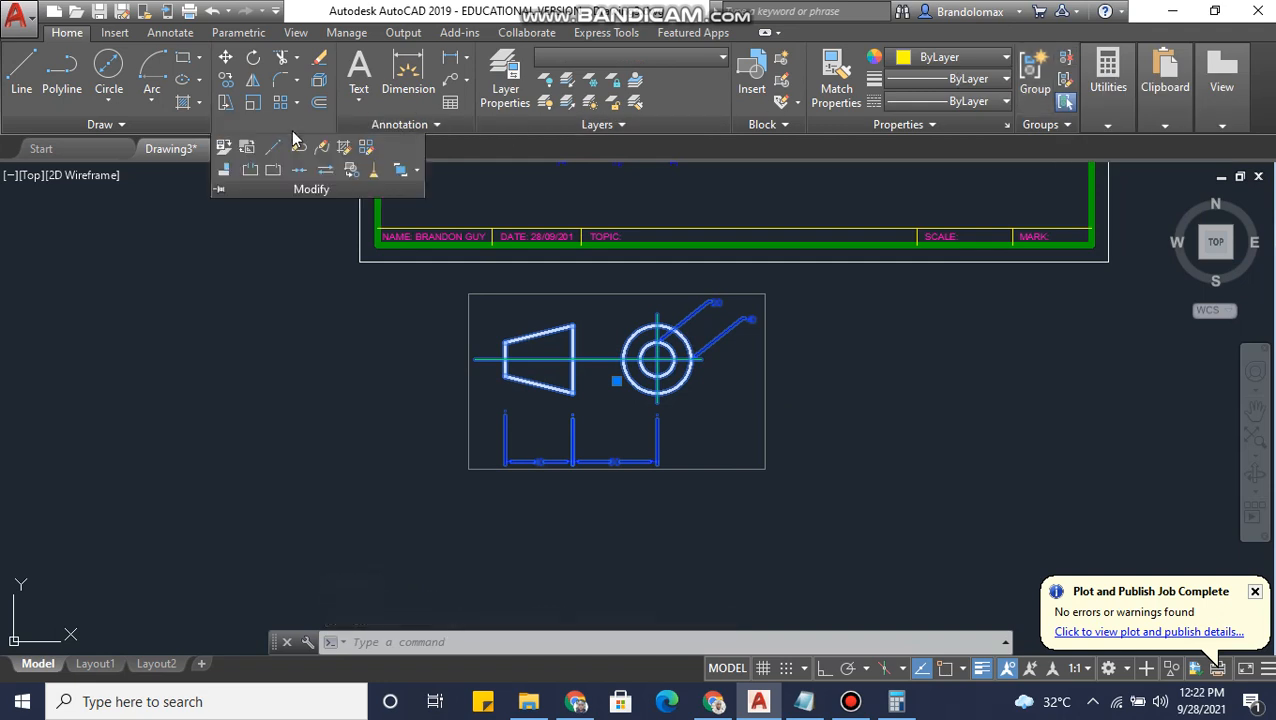
pyautogui.click(318, 82)
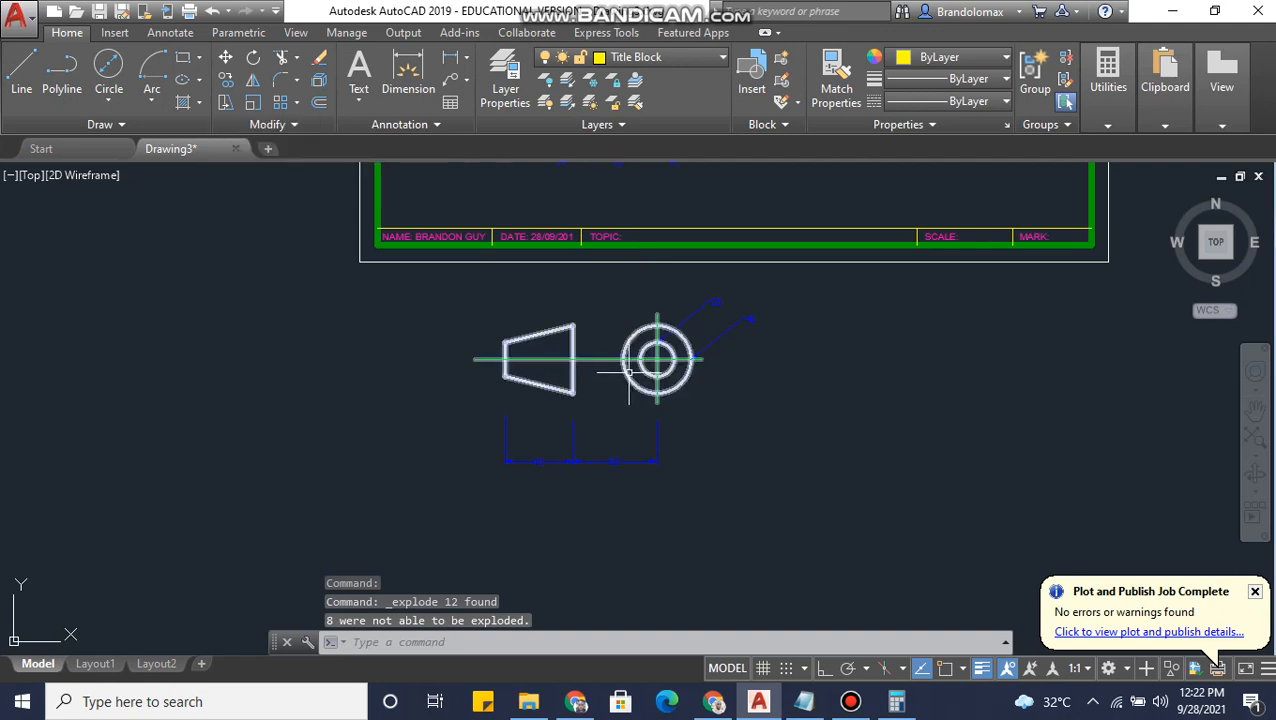
pyautogui.click(664, 366)
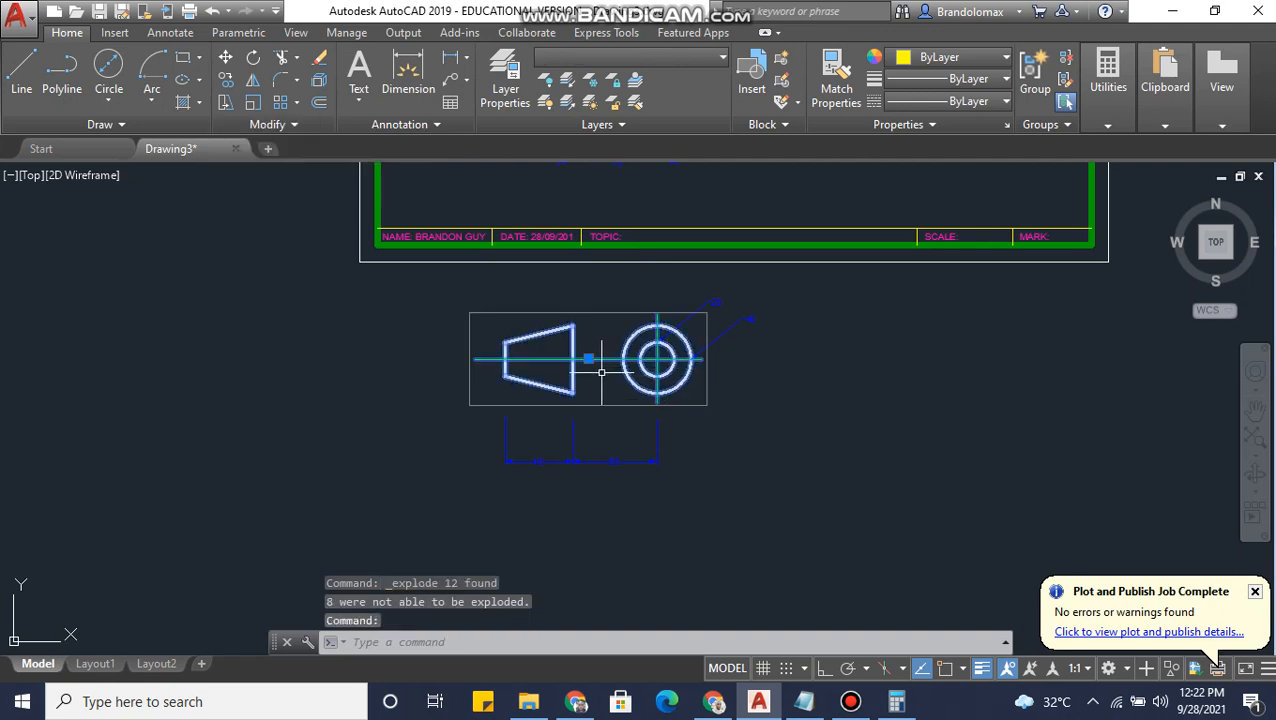
pyautogui.press('Escape')
# - Apply Explode once more to the copied symbol and its dimension pieces, and test-select its circles
pyautogui.click(778, 454)
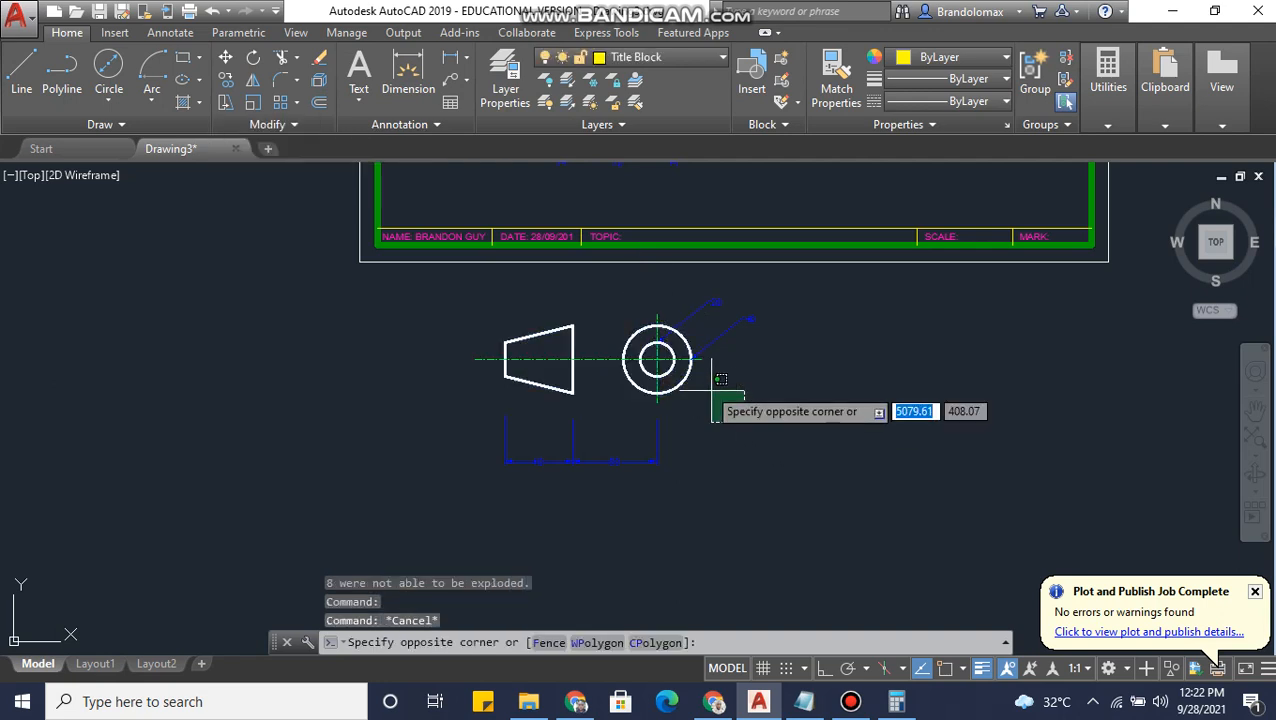
pyautogui.click(464, 327)
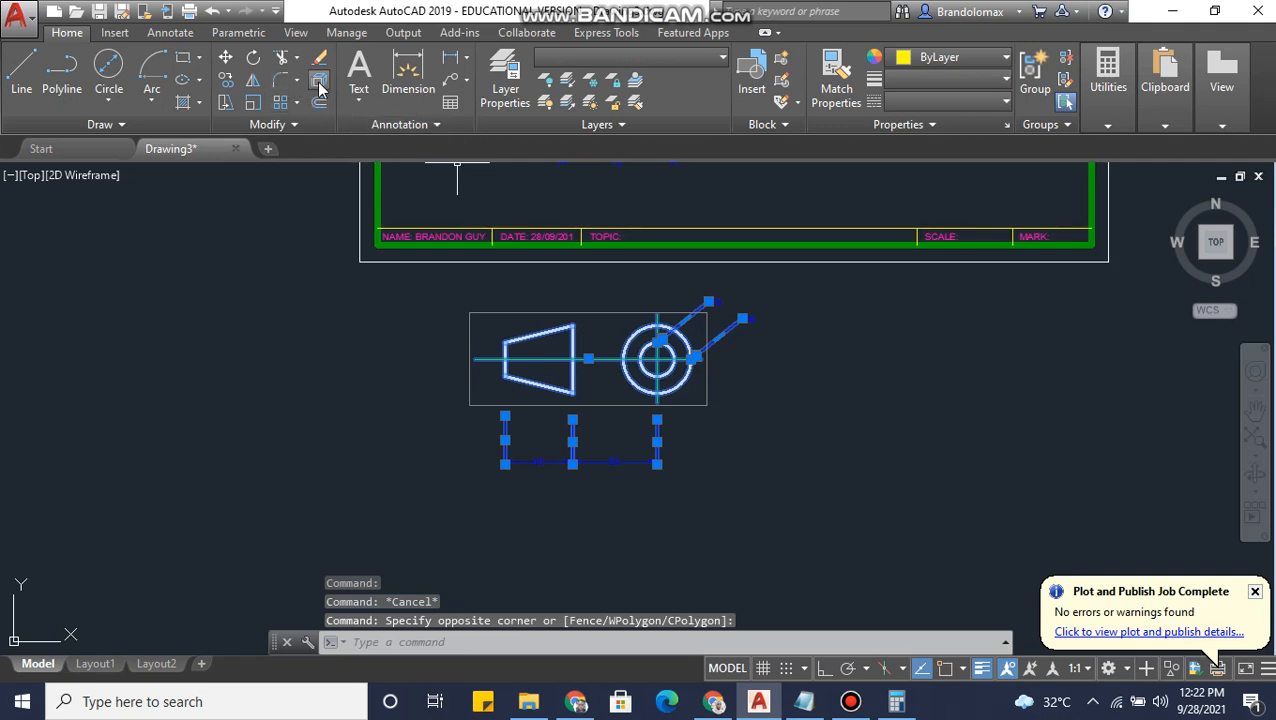
pyautogui.click(318, 82)
pyautogui.click(645, 357)
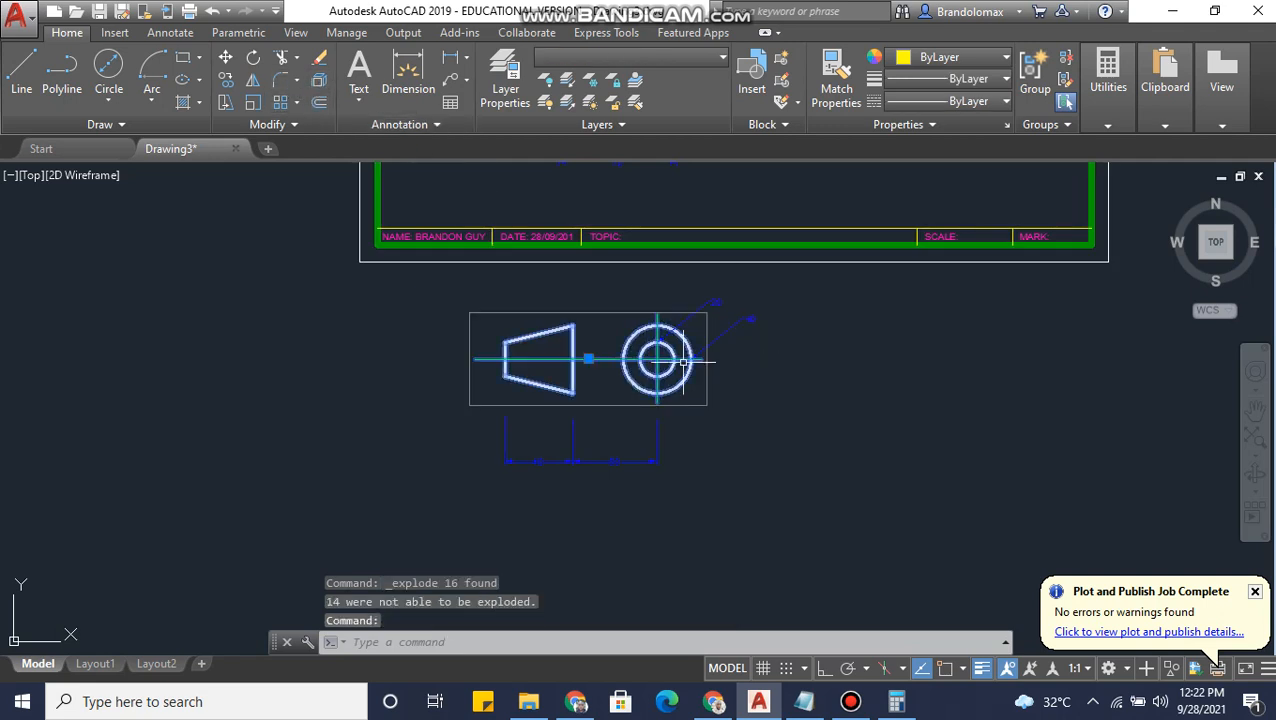
pyautogui.click(760, 412)
pyautogui.press('Escape')
pyautogui.press('Escape')
# - Ungroup the copied projection symbol together with its leader and dimension pieces
pyautogui.click(759, 412)
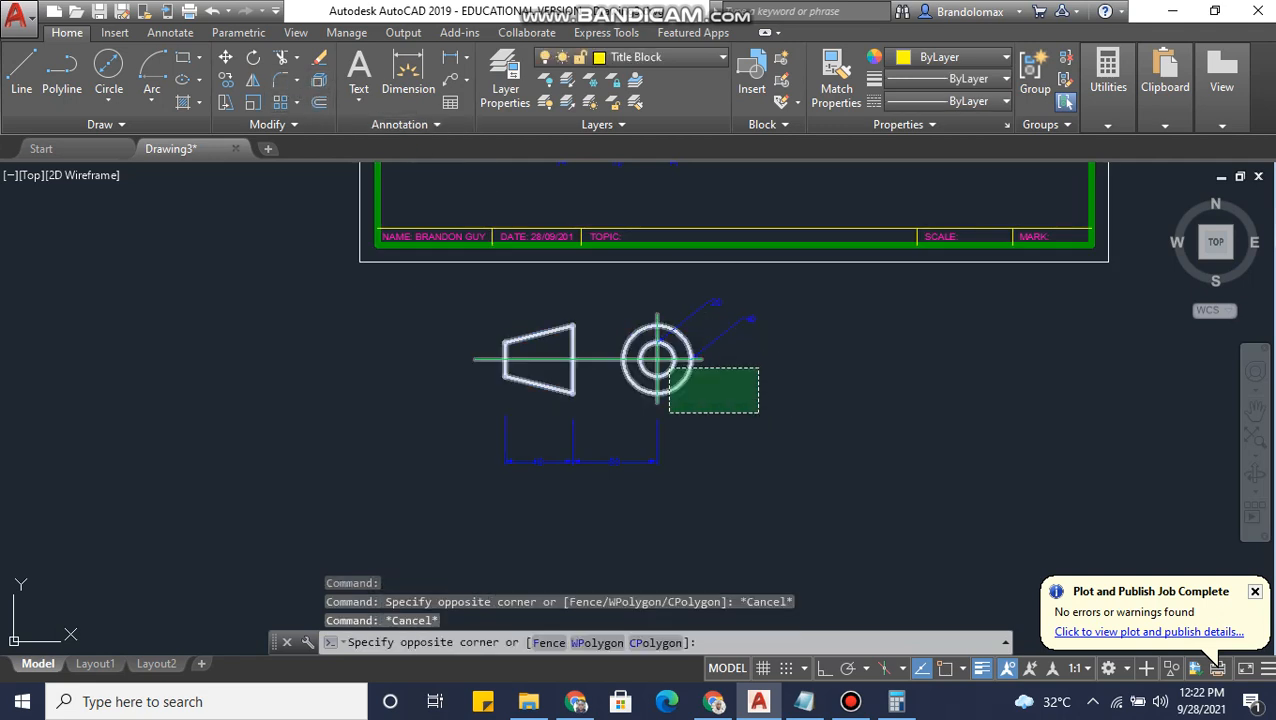
pyautogui.click(405, 298)
pyautogui.click(783, 498)
pyautogui.click(783, 498)
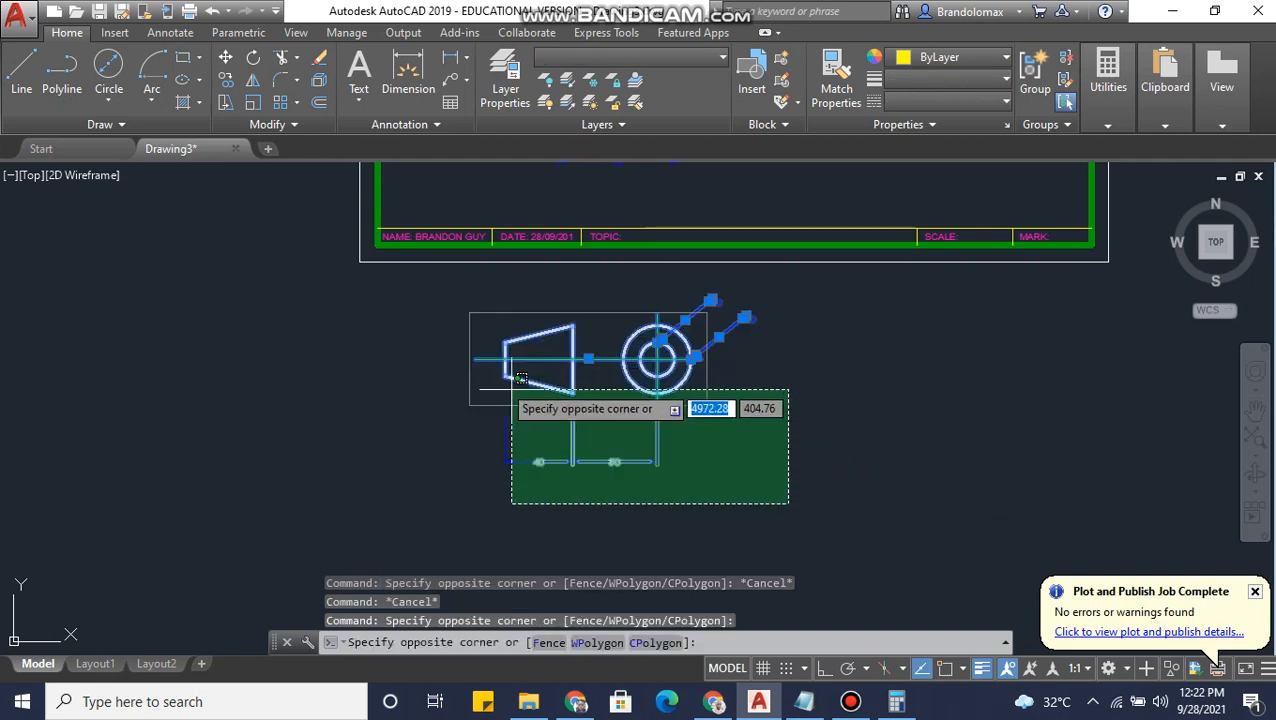
pyautogui.click(428, 347)
pyautogui.click(1066, 58)
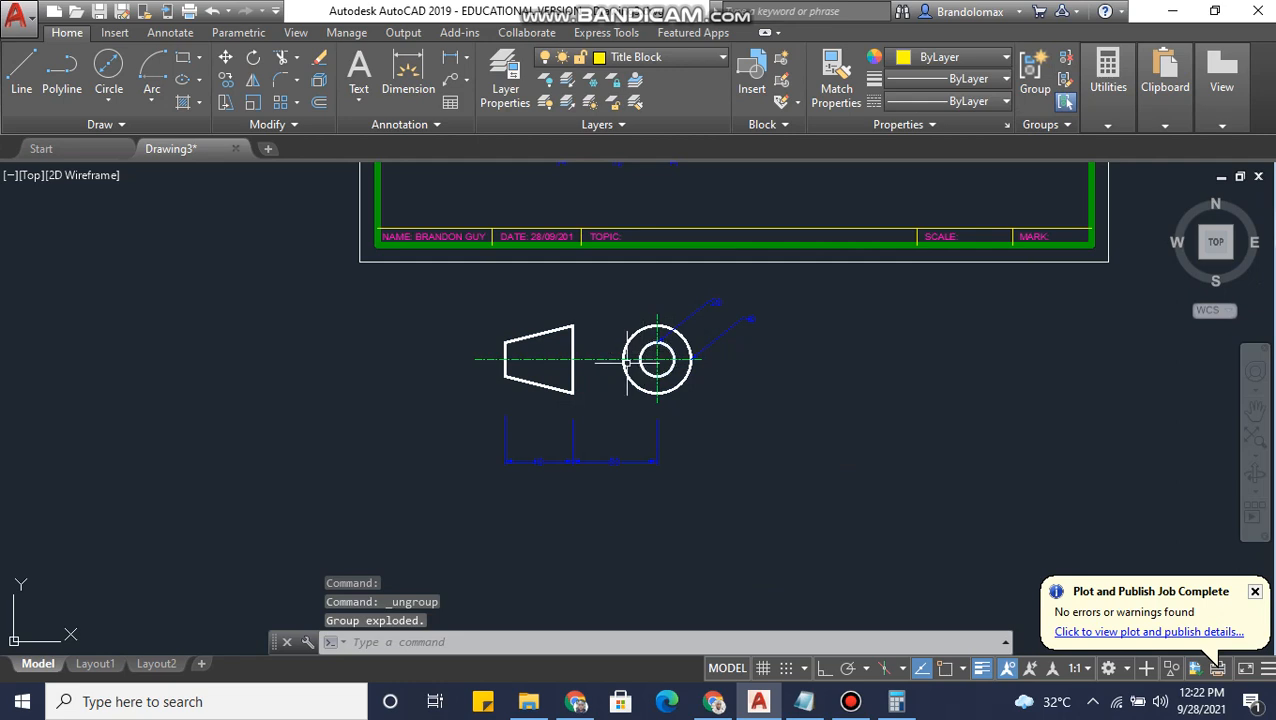
# - Erase the copied symbol's two circle leaders, its extension lines and all of its dimension texts
pyautogui.scroll(2, 769, 330)
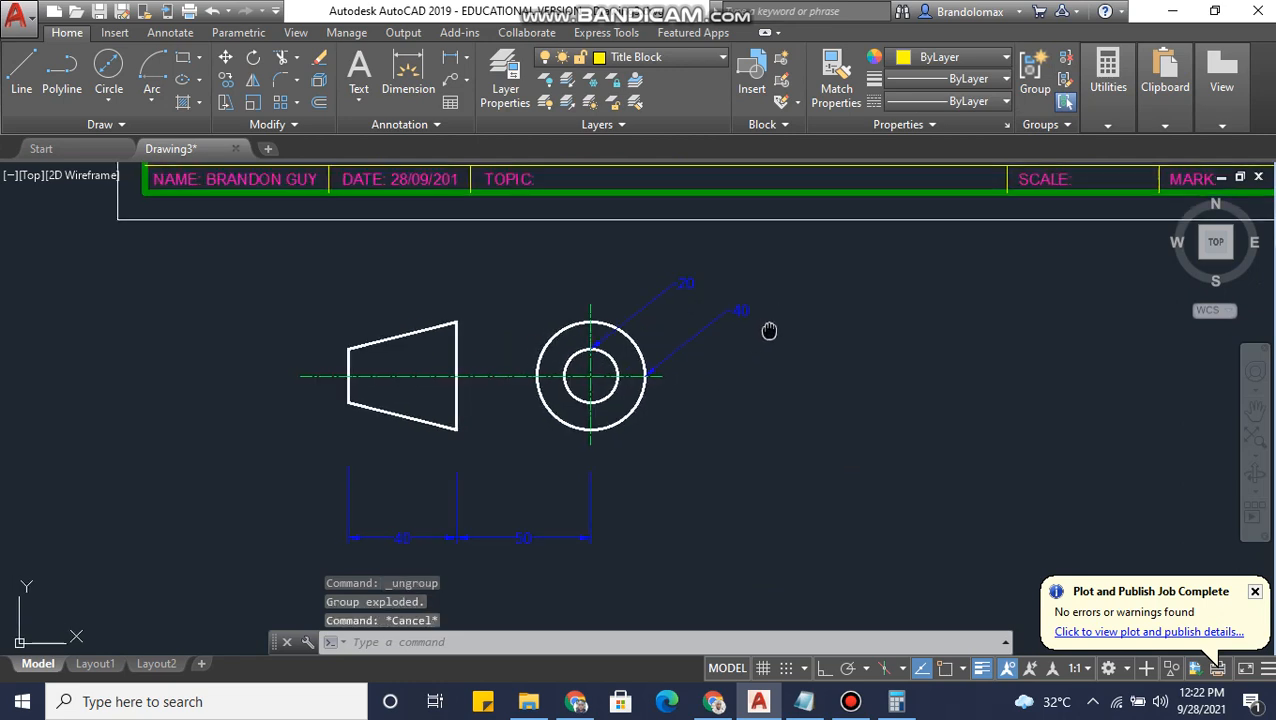
pyautogui.click(815, 336)
pyautogui.click(790, 366)
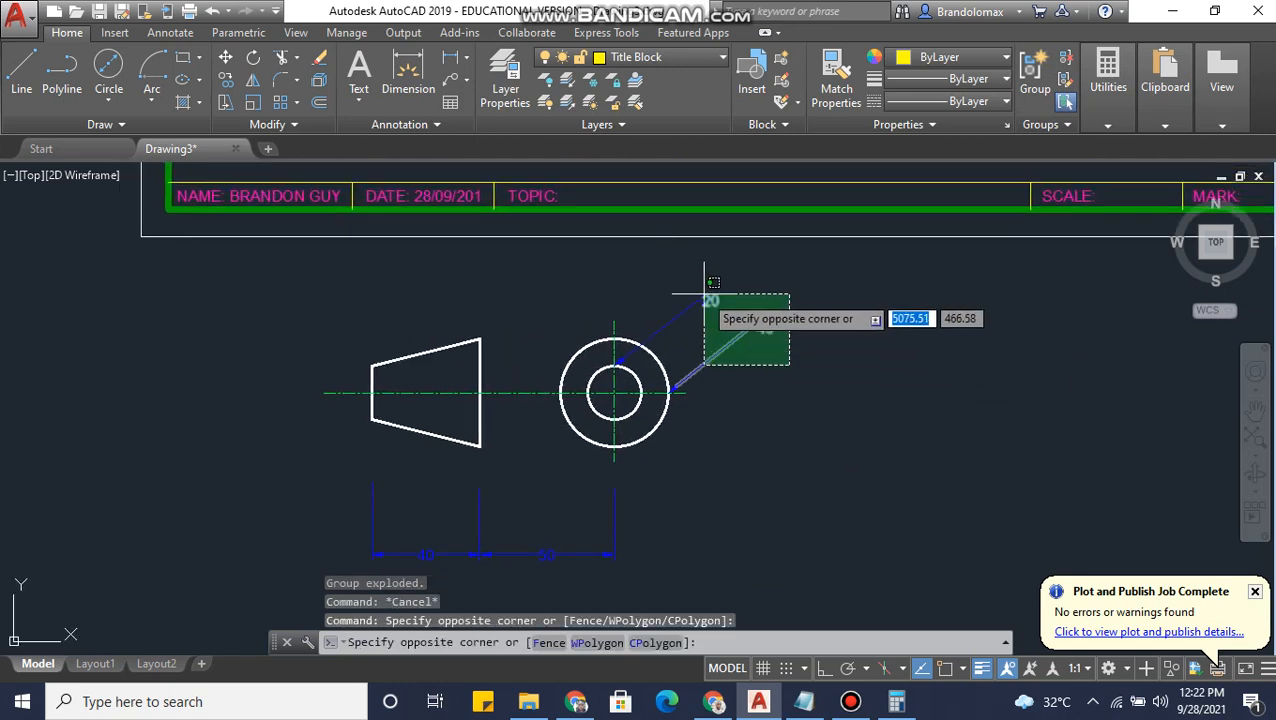
pyautogui.click(673, 288)
pyautogui.moveTo(731, 461); pyautogui.dragTo(778, 393, button='middle')
pyautogui.click(743, 484)
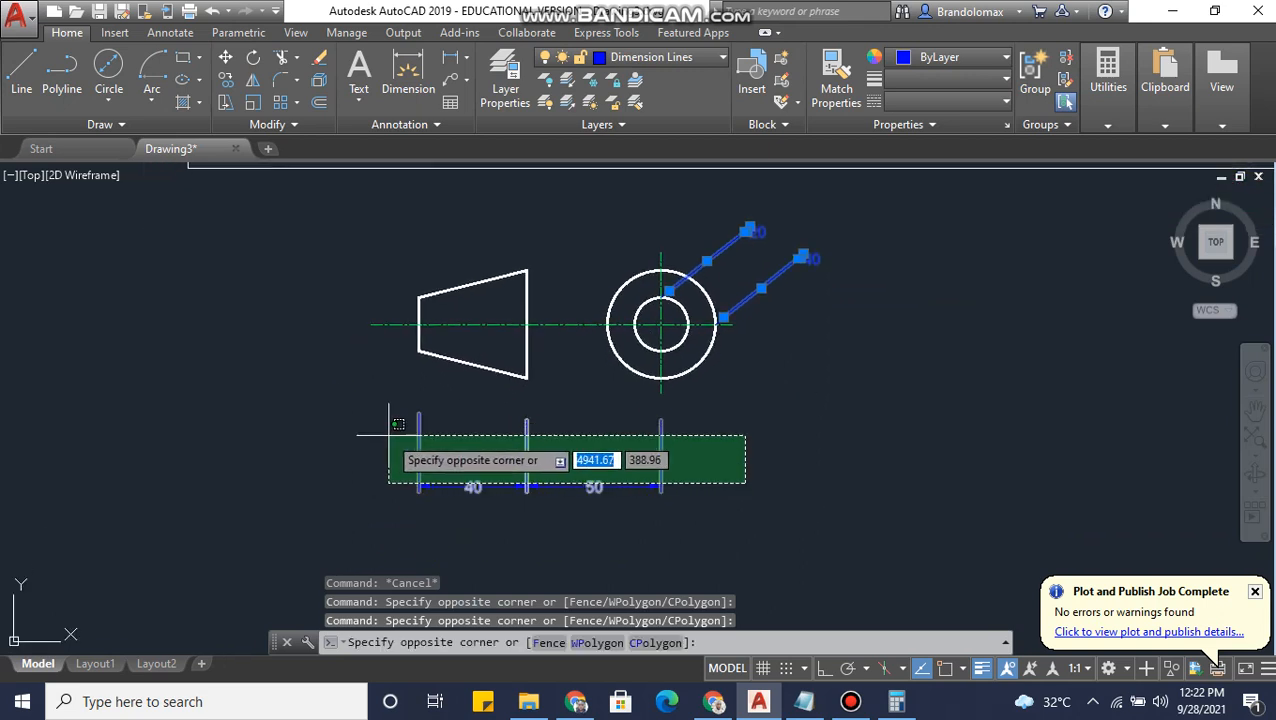
pyautogui.click(390, 433)
pyautogui.click(318, 60)
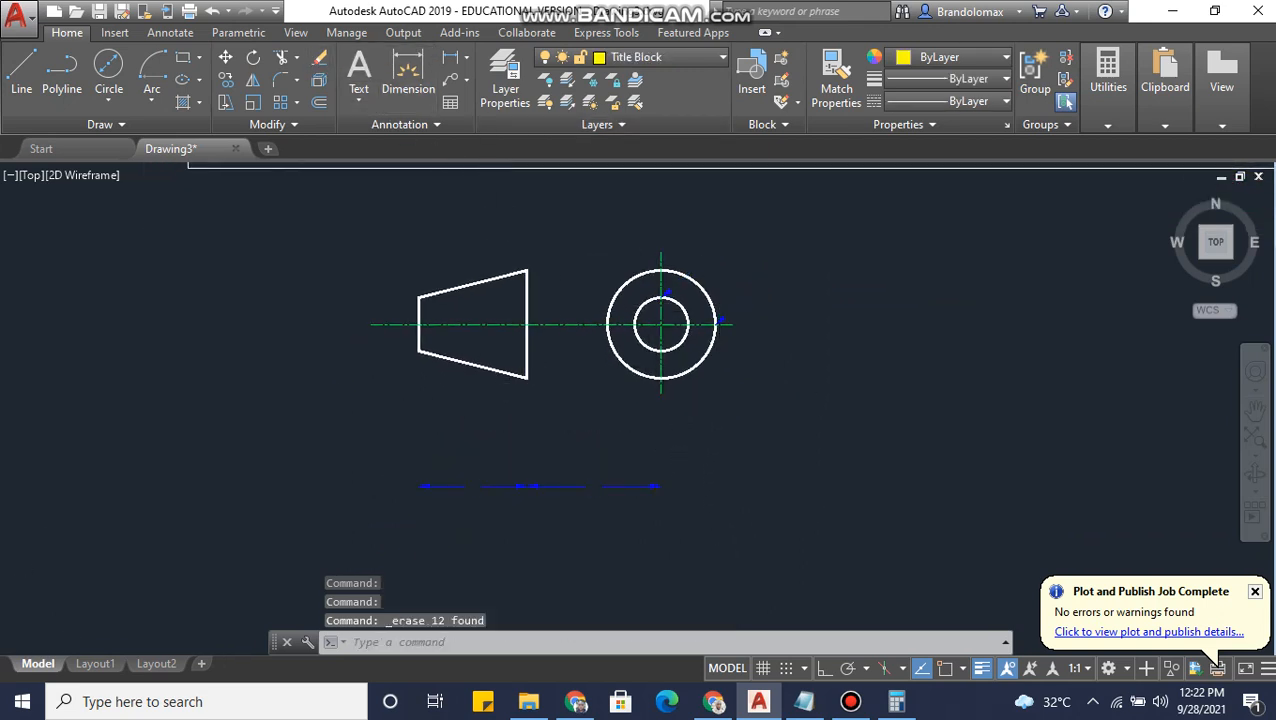
# - Delete the two leftover blue arrowheads touching the inner and outer circles of the copied symbol
pyautogui.scroll(8, 720, 306)
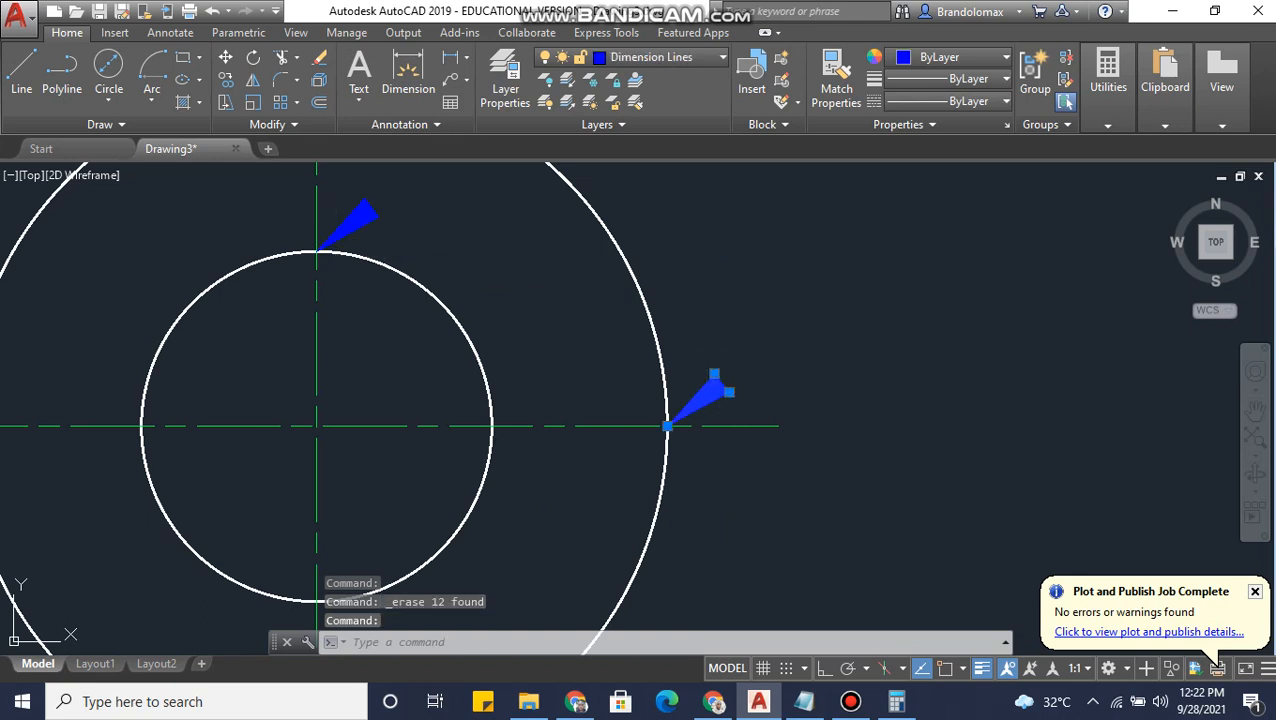
pyautogui.click(342, 226)
pyautogui.click(354, 222)
pyautogui.click(356, 219)
pyautogui.click(350, 218)
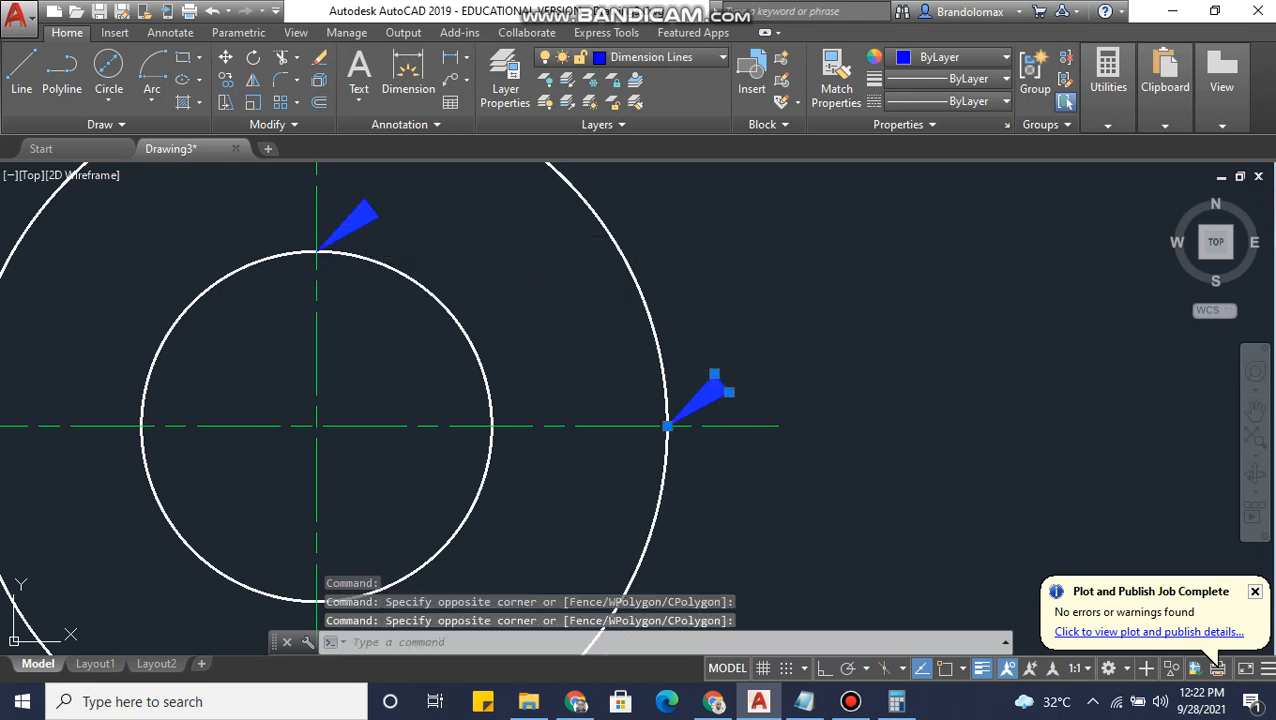
pyautogui.press('Escape')
pyautogui.click(313, 173)
pyautogui.click(535, 255)
pyautogui.press('Delete')
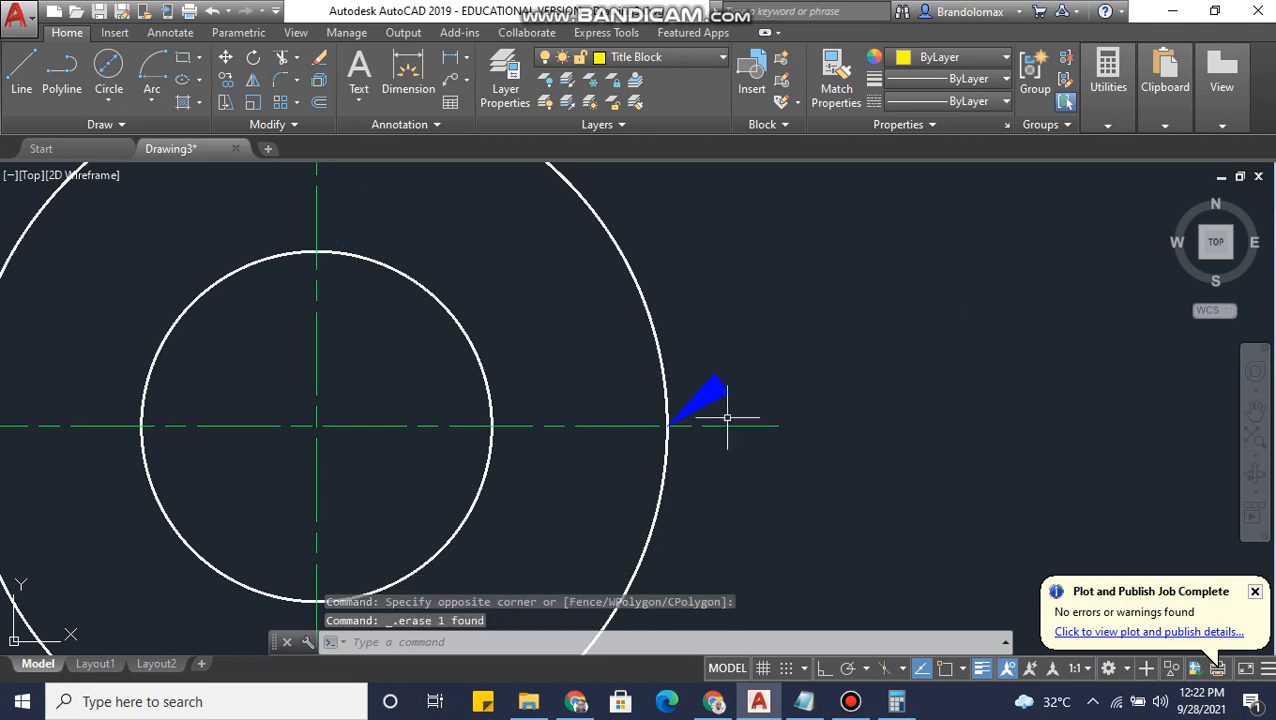
pyautogui.click(695, 372)
pyautogui.press('Delete')
# - Delete the remaining dimension line pieces and arrowheads beneath the copied symbol
pyautogui.scroll(-8, 827, 446)
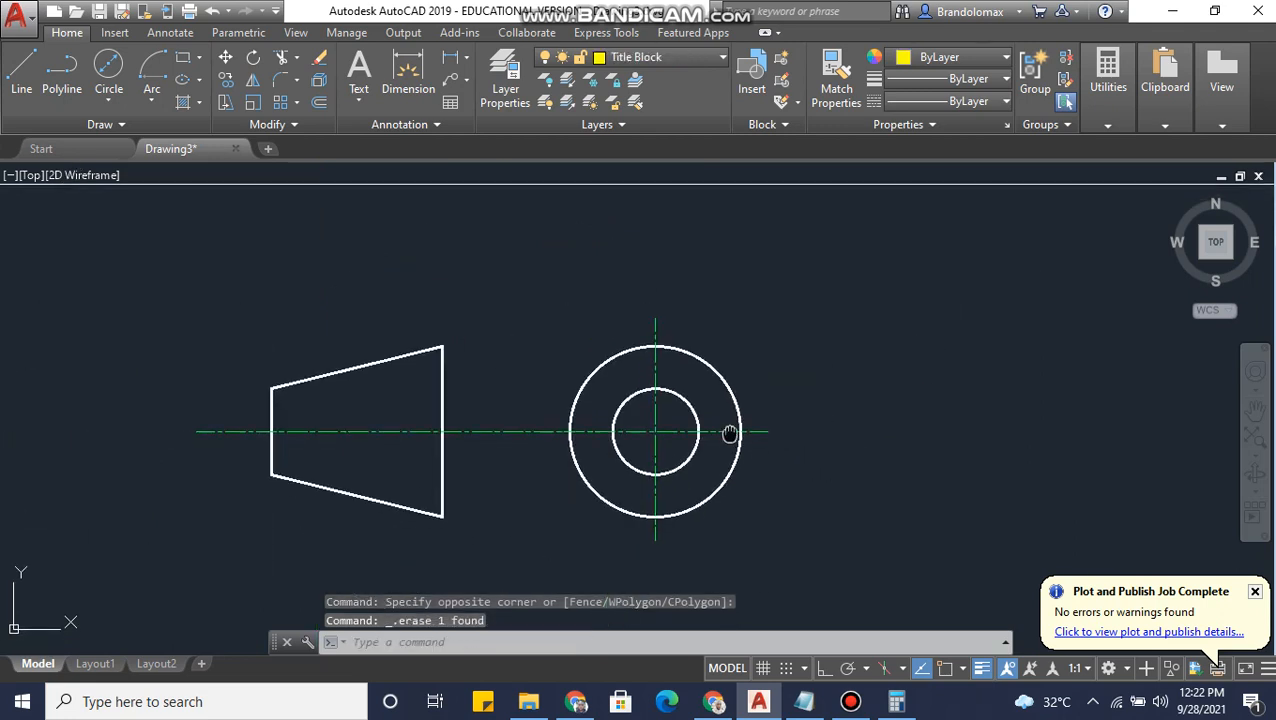
pyautogui.click(483, 363)
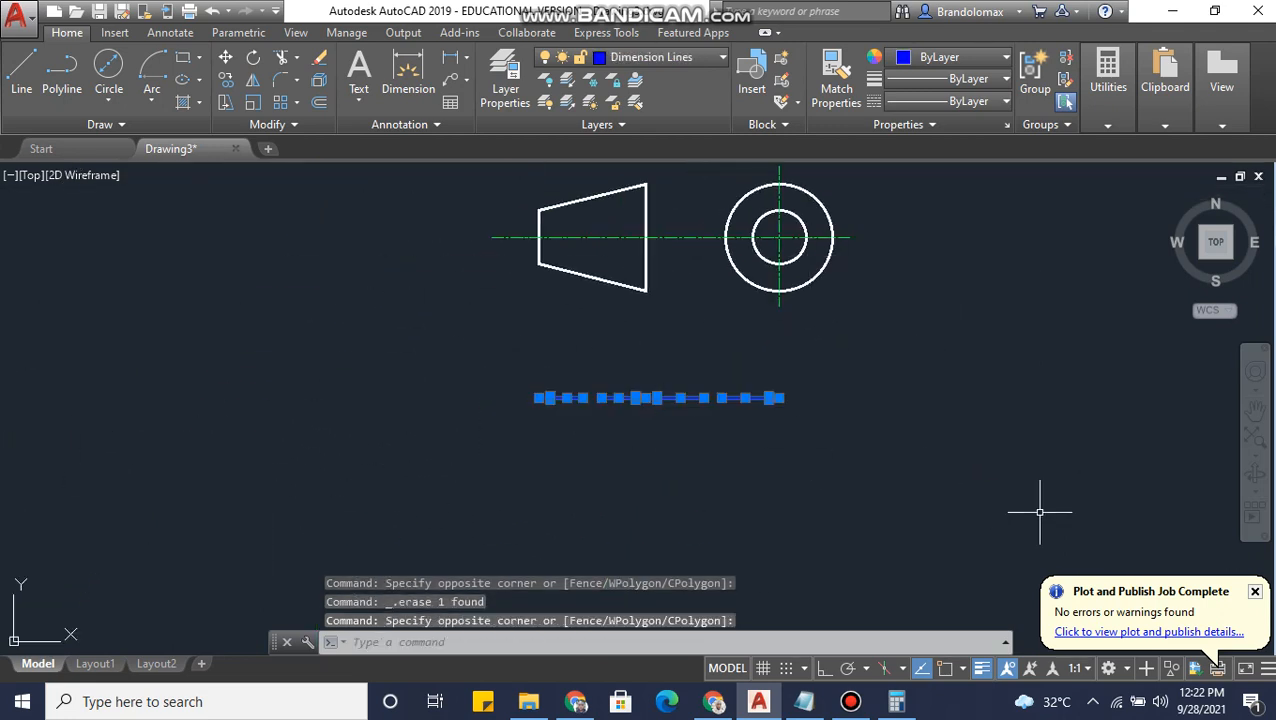
pyautogui.press('Delete')
pyautogui.moveTo(865, 354)
pyautogui.mouseDown(button='middle')
pyautogui.moveTo(772, 433)
pyautogui.moveTo(789, 373)
pyautogui.moveTo(798, 411)
pyautogui.mouseUp(button='middle')
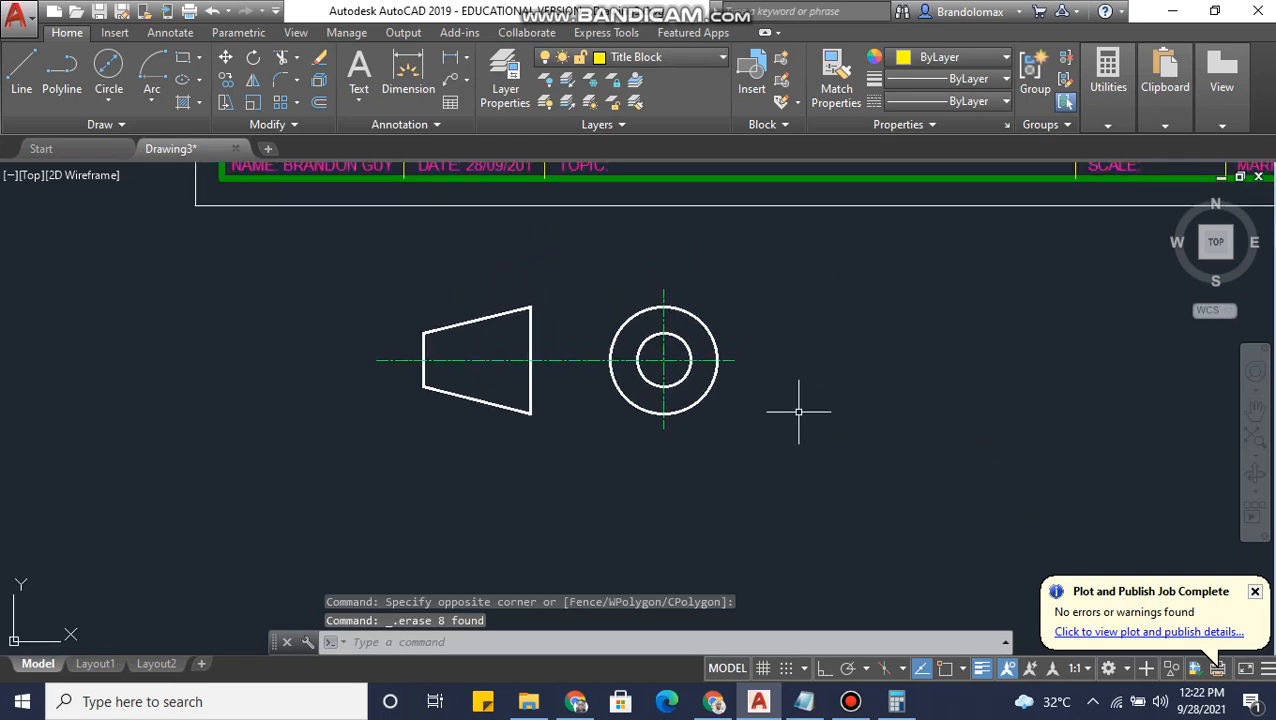
# - Scale the whole copied projection symbol by a factor of .5 about the lower end of the cone's larger edge
pyautogui.click(760, 477)
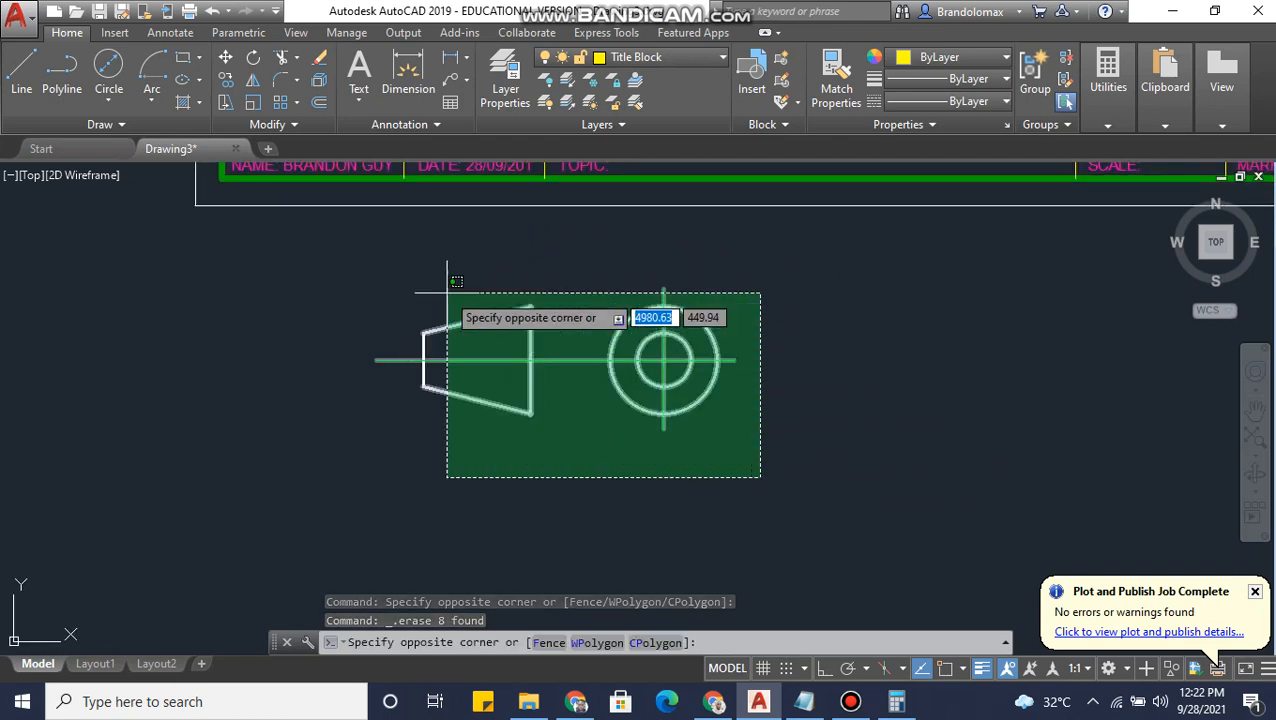
pyautogui.click(299, 265)
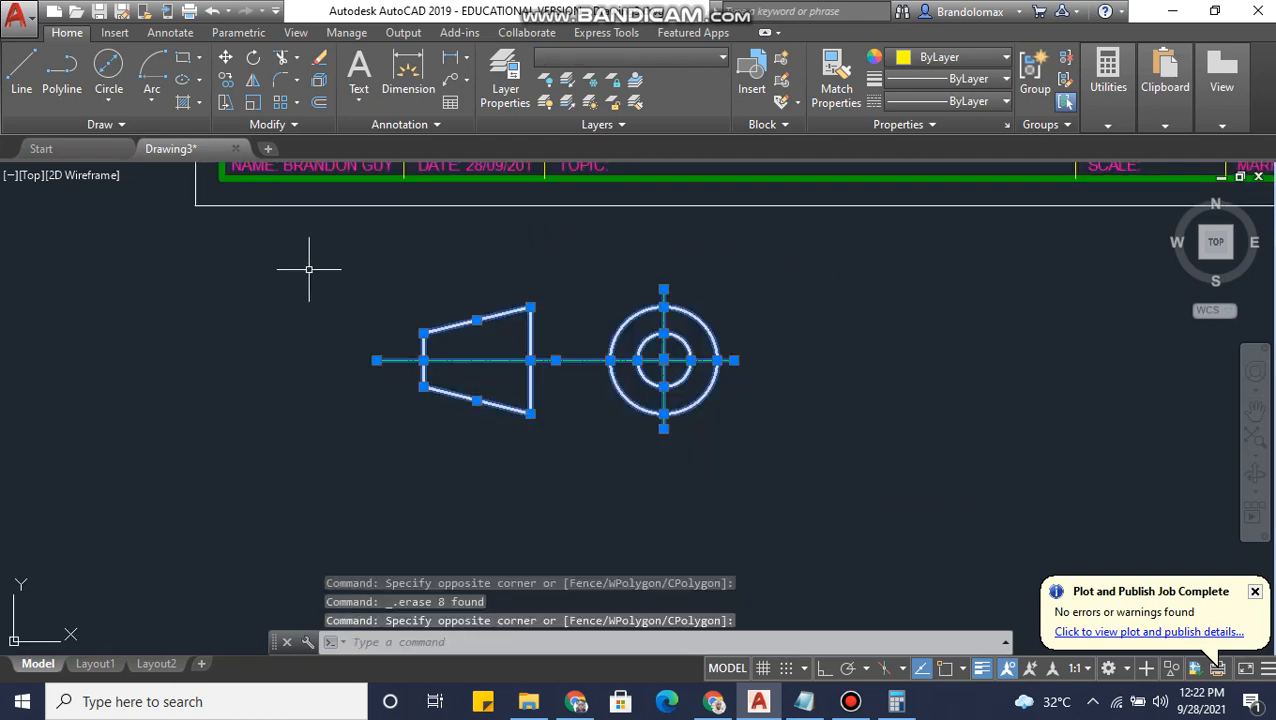
pyautogui.click(253, 102)
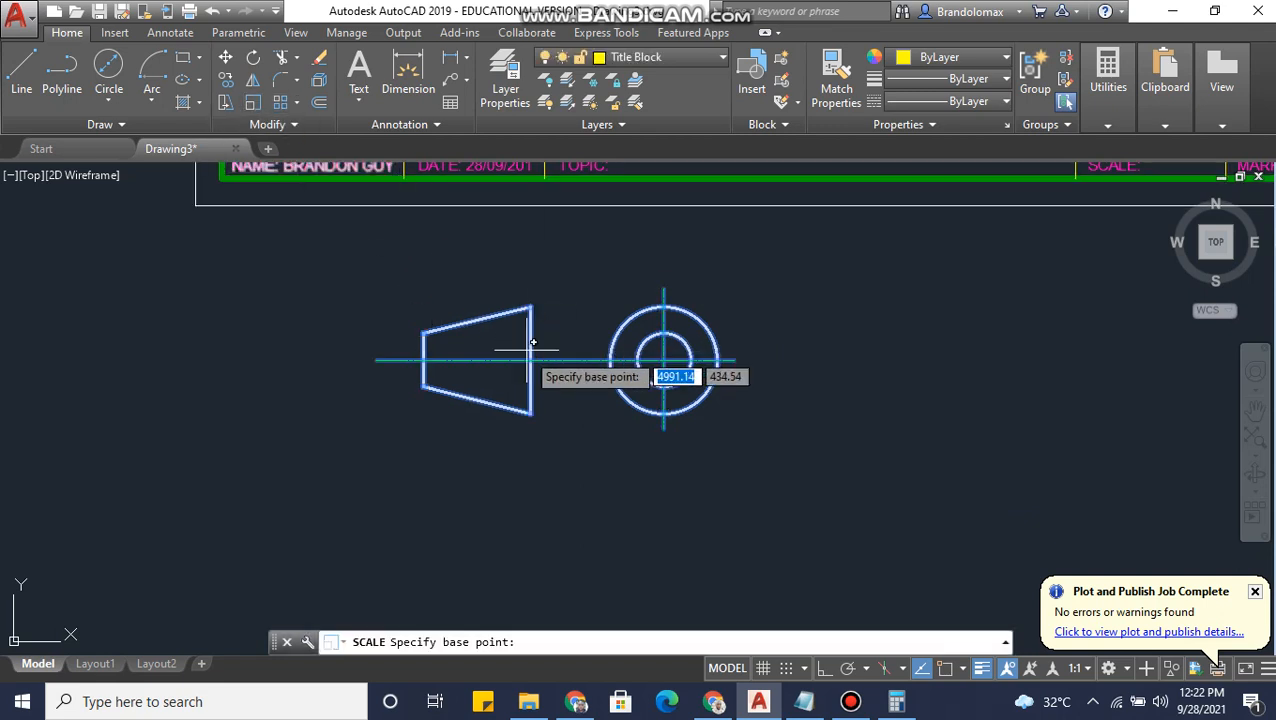
pyautogui.click(531, 413)
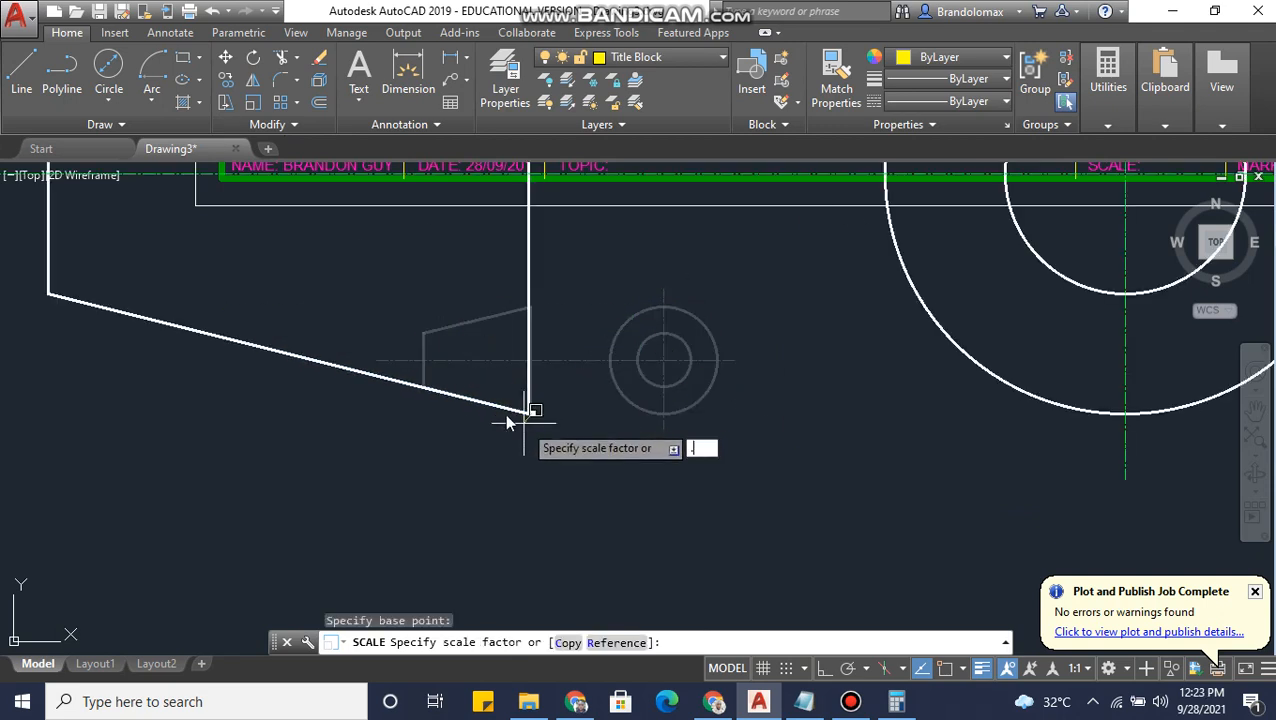
pyautogui.write('.5')
pyautogui.press('Return')
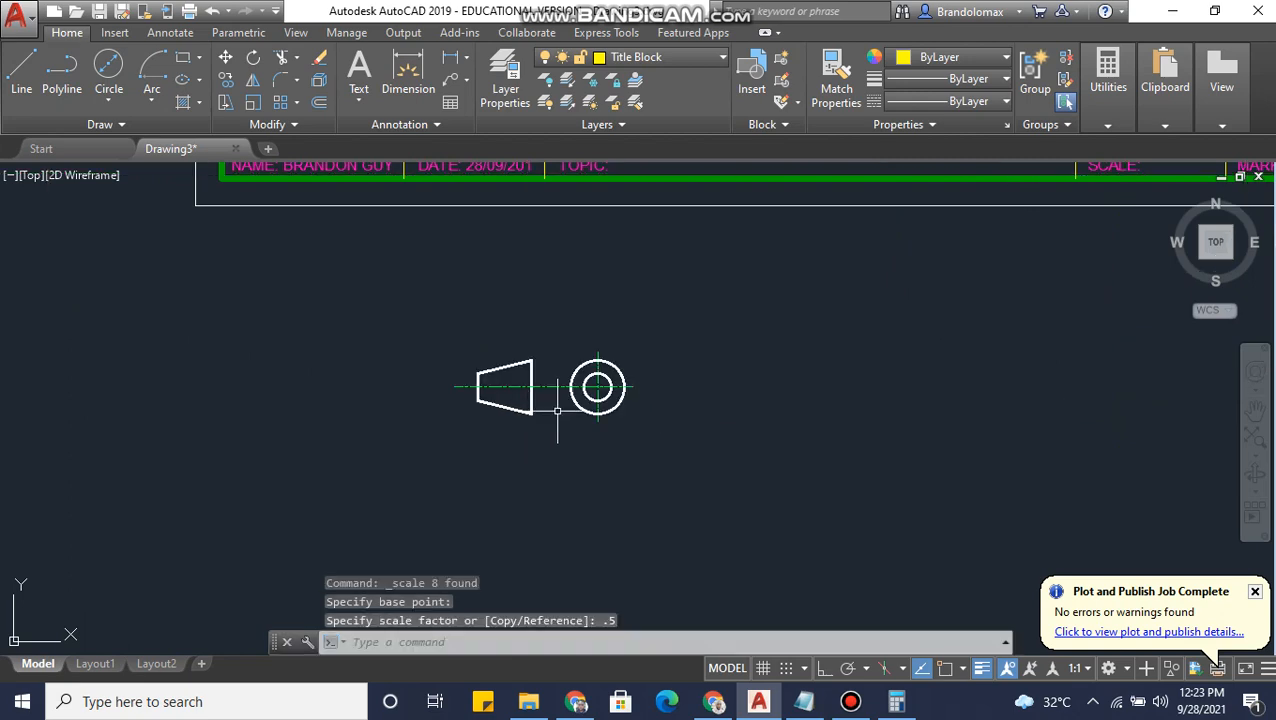
# - Select every line and circle of the scaled projection symbol below the sheet for grouping
pyautogui.moveTo(636, 431); pyautogui.dragTo(672, 495, button='middle')
pyautogui.click(735, 540)
pyautogui.click(456, 405)
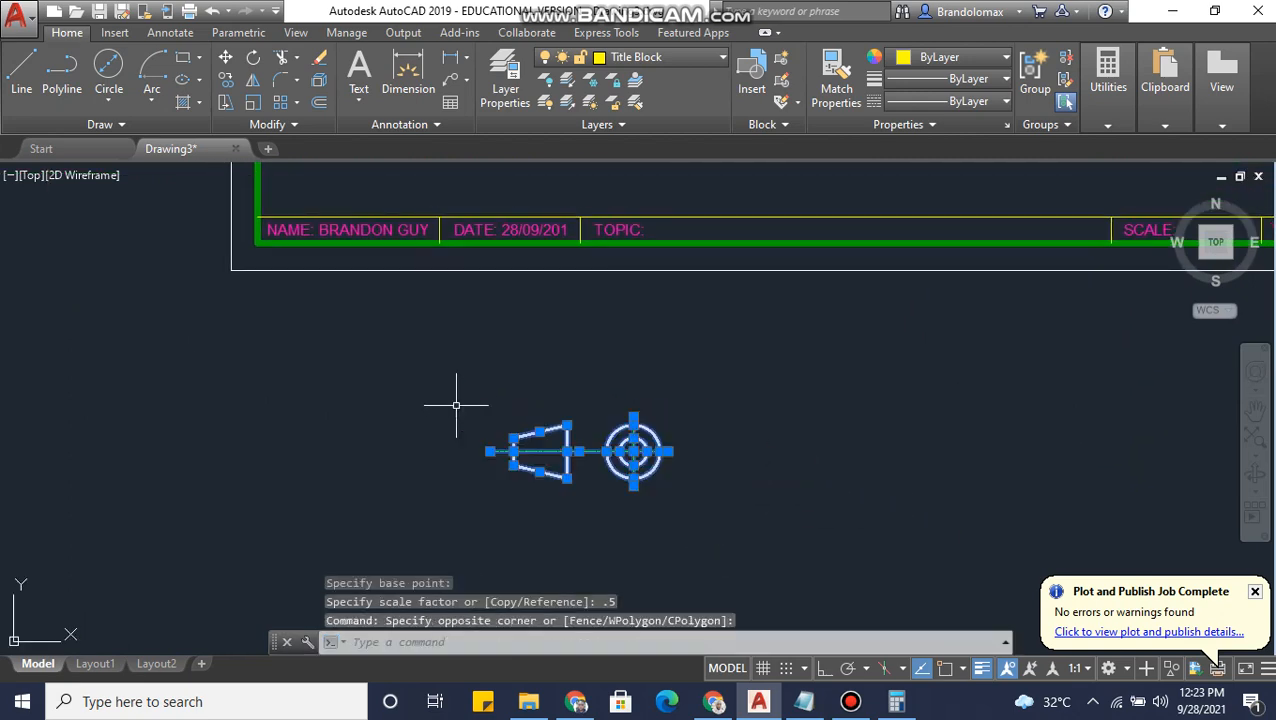
pyautogui.rightClick(501, 431)
pyautogui.click(413, 409)
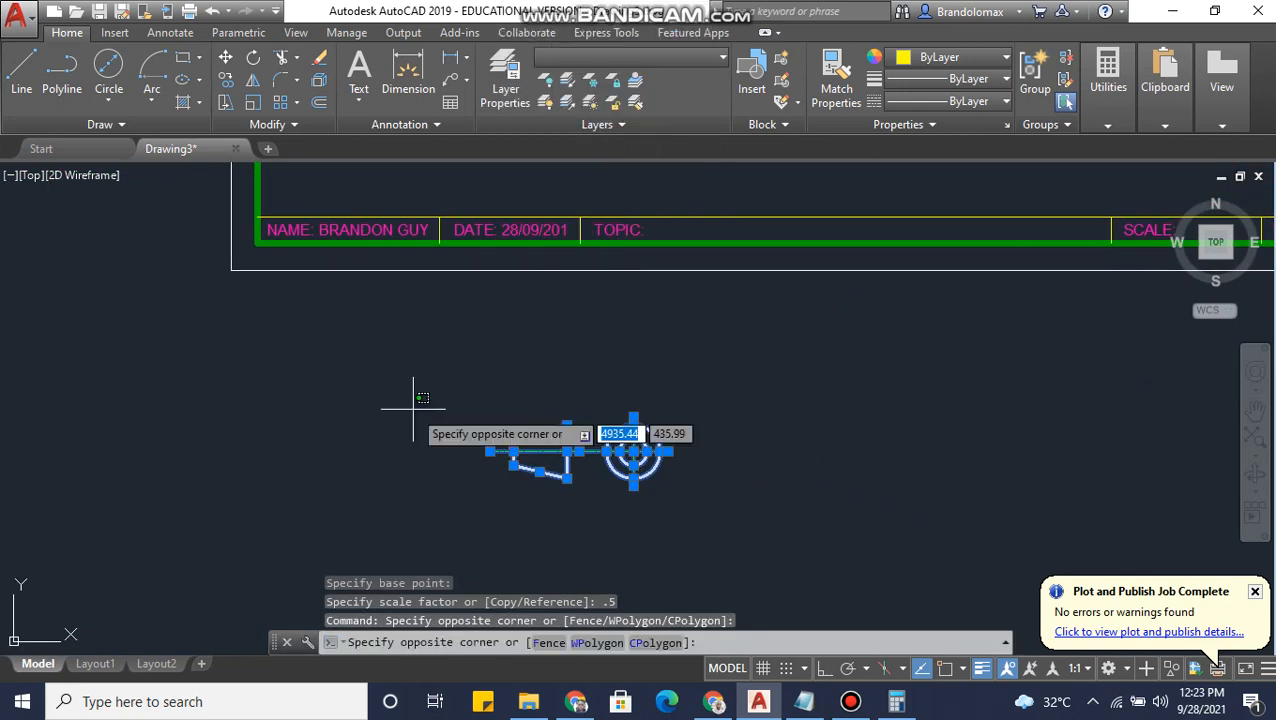
pyautogui.press('Escape')
pyautogui.press('Escape')
pyautogui.click(740, 532)
pyautogui.click(402, 350)
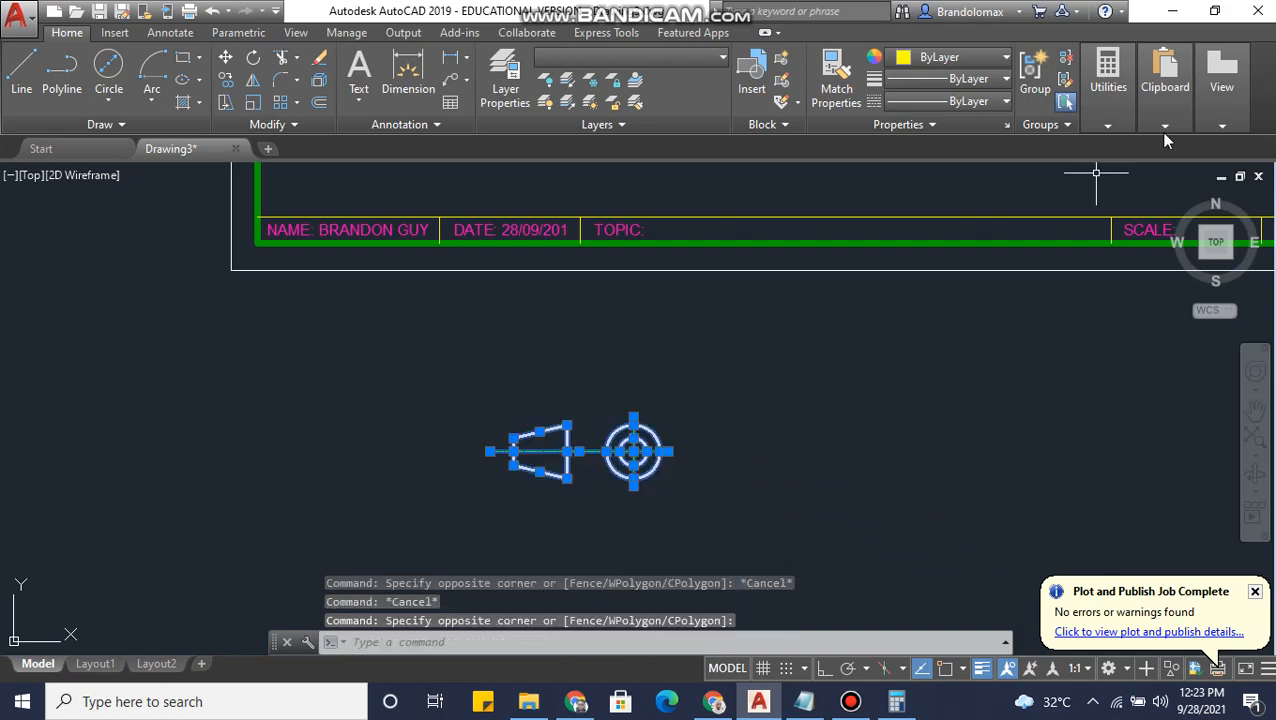